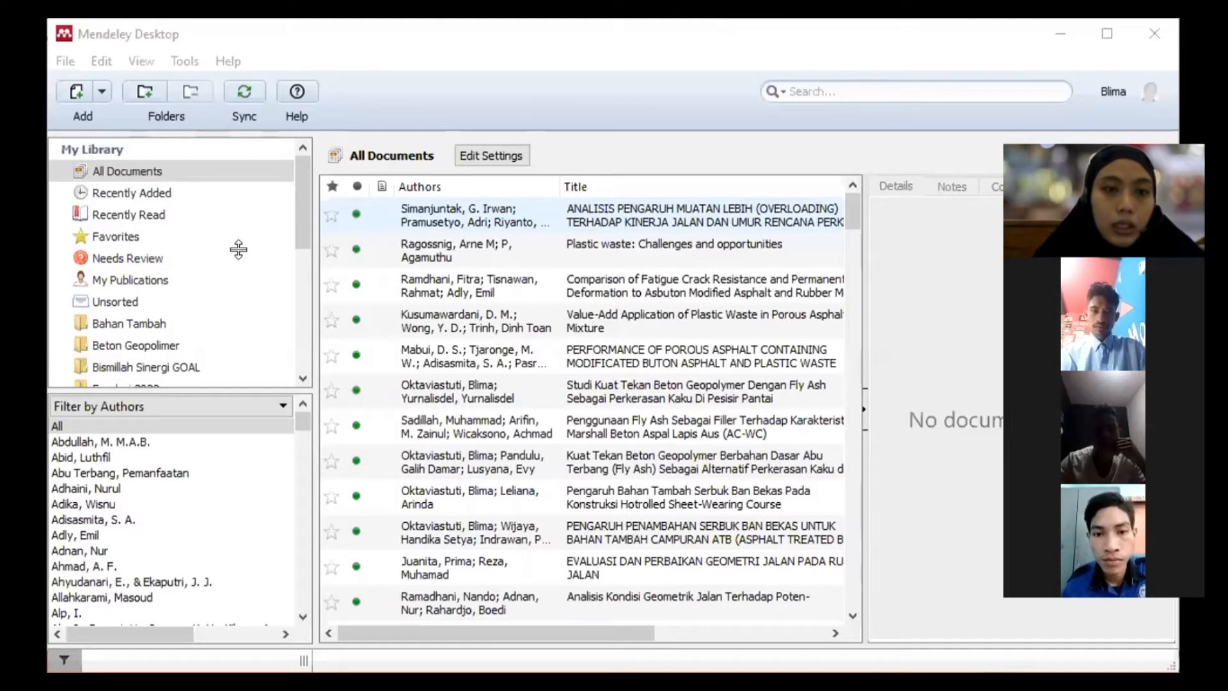
Look through the folders and groups listed in the library.
scroll(135, 340, down, 4)
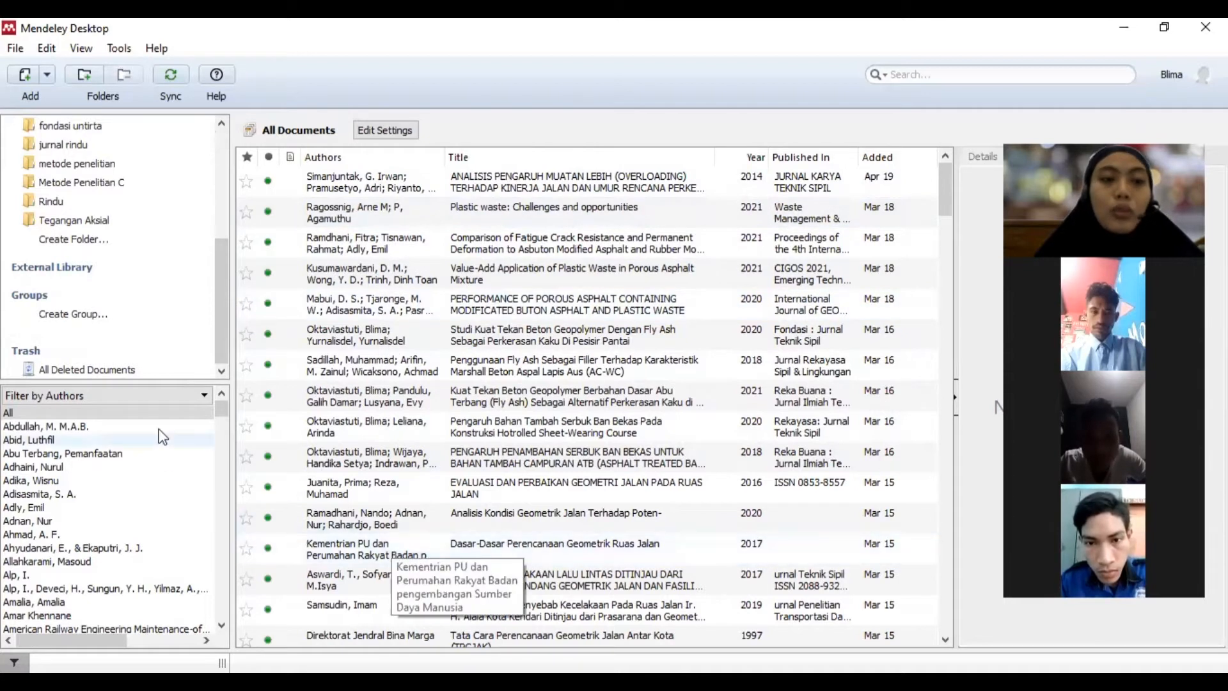
drag(221, 268, 220, 154)
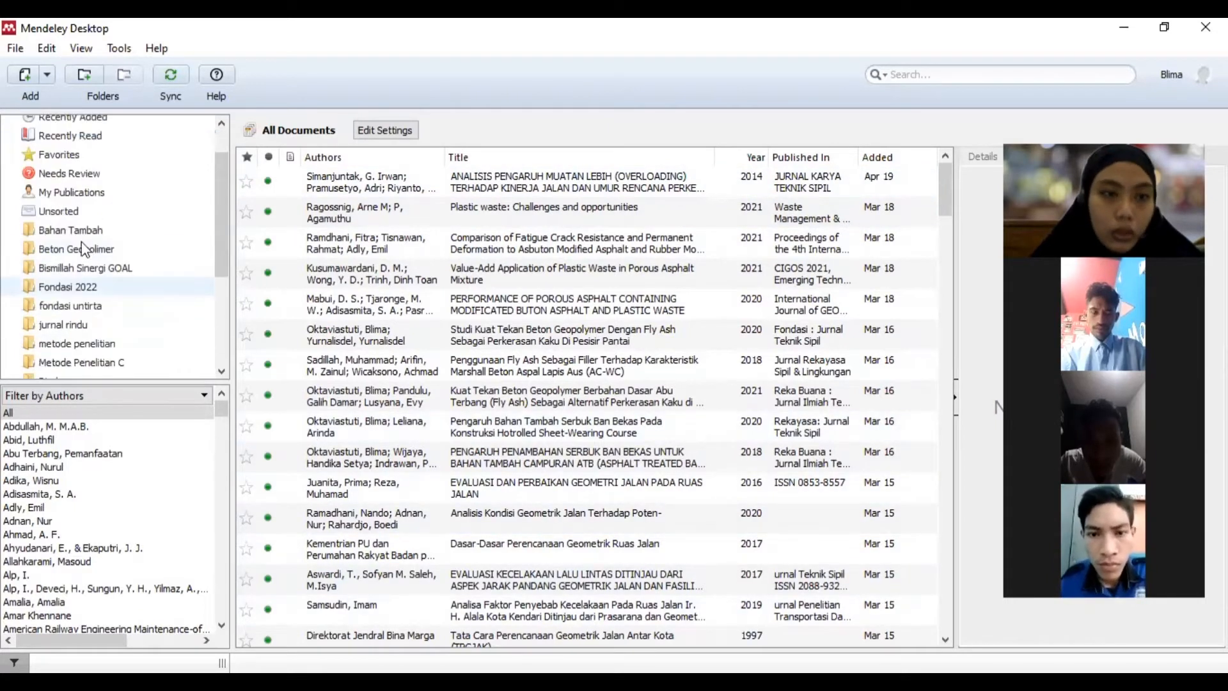
scroll(96, 275, down, 1)
scroll(115, 234, down, 1)
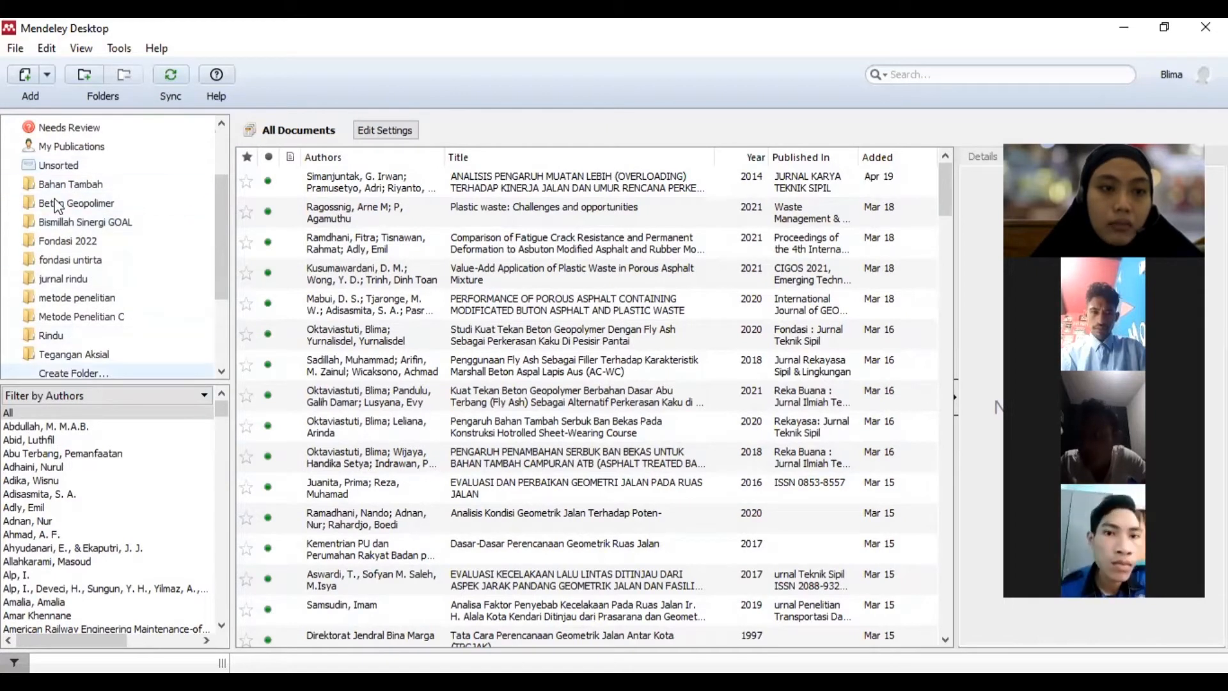
scroll(121, 256, down, 1)
scroll(116, 307, up, 3)
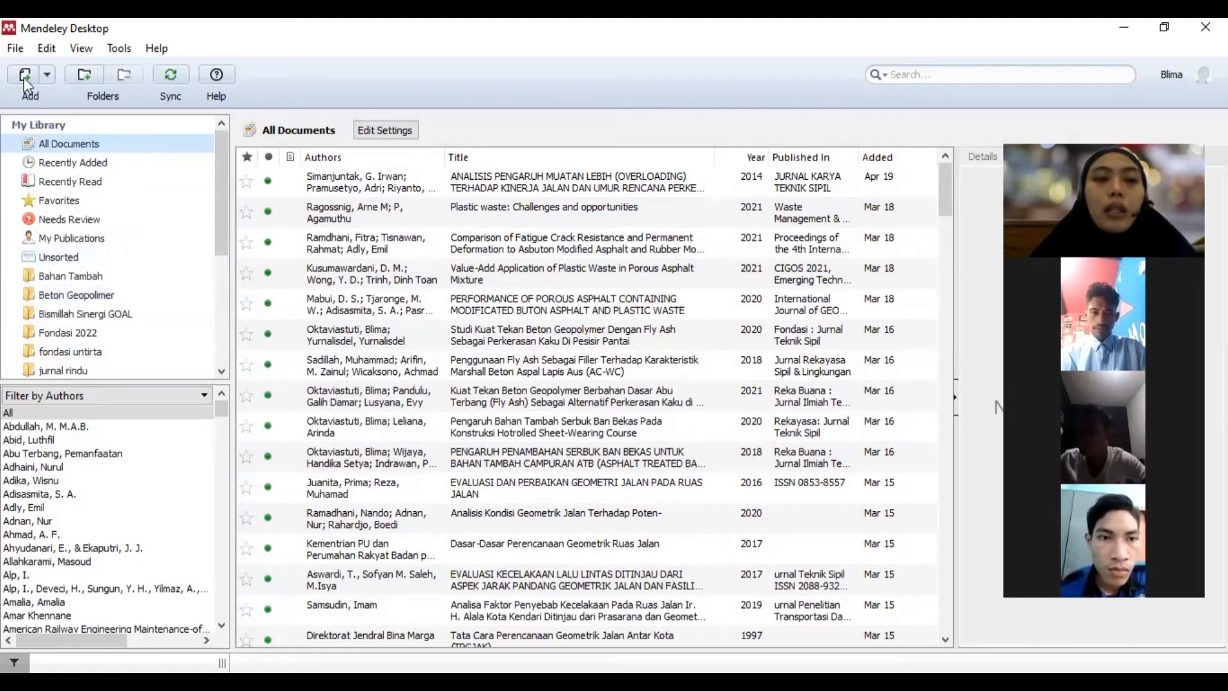
click(46, 48)
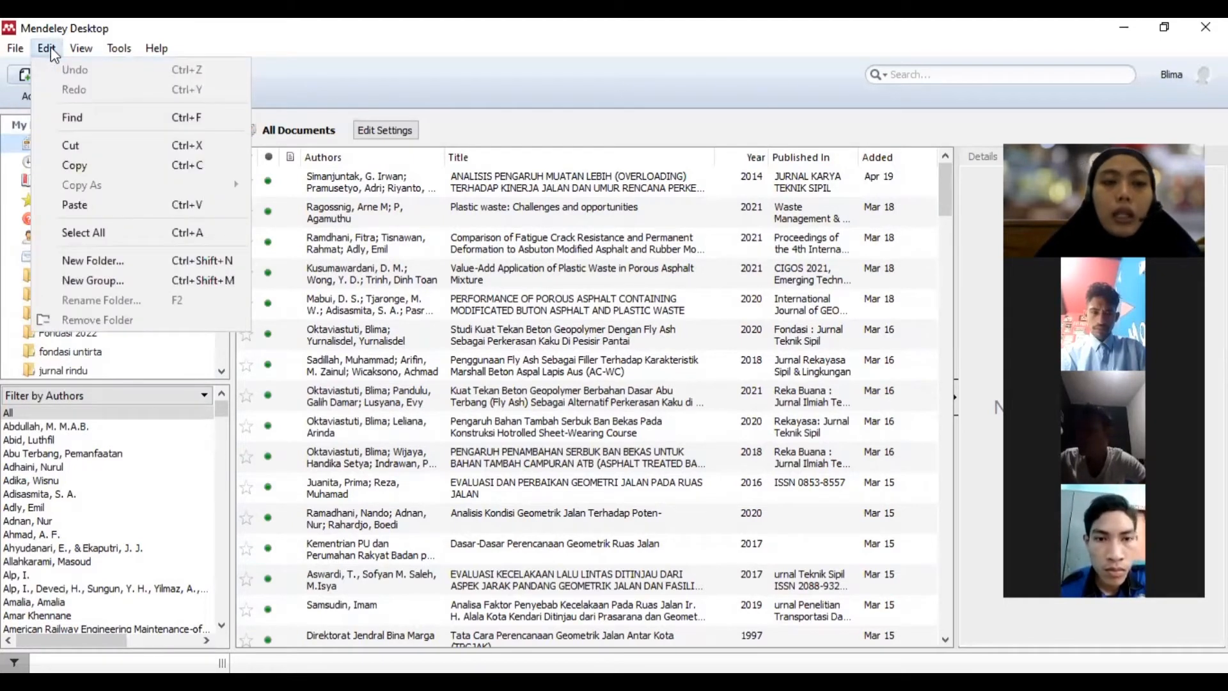
click(114, 259)
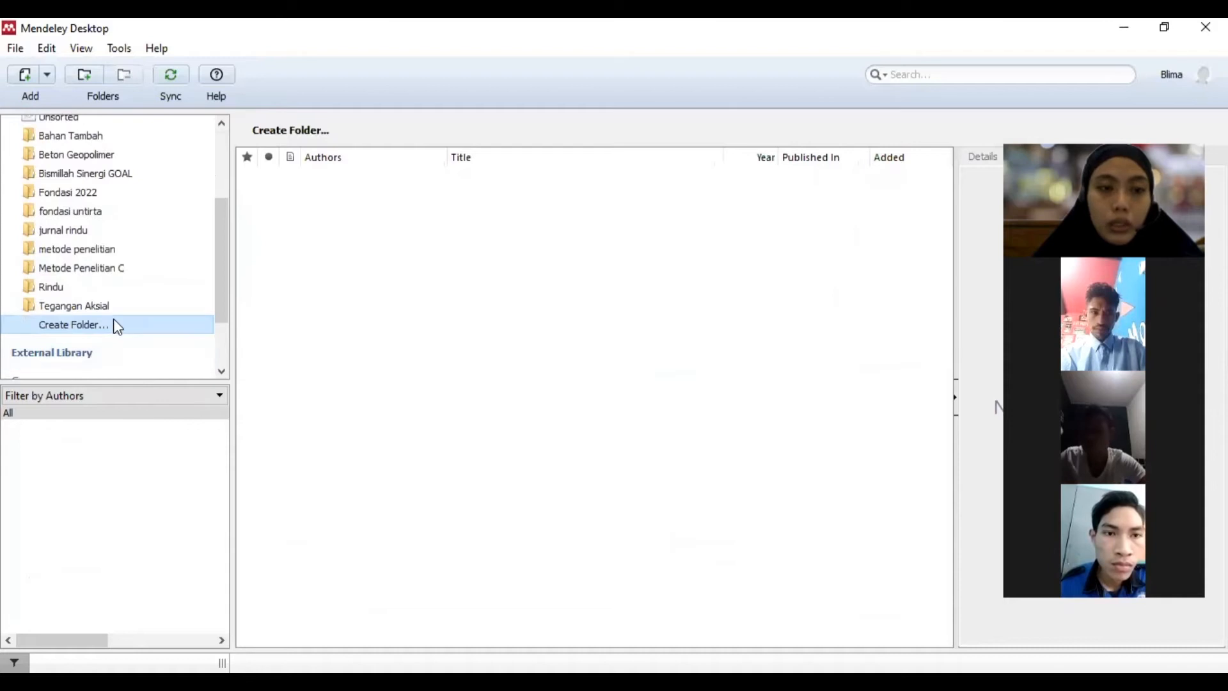
click(48, 48)
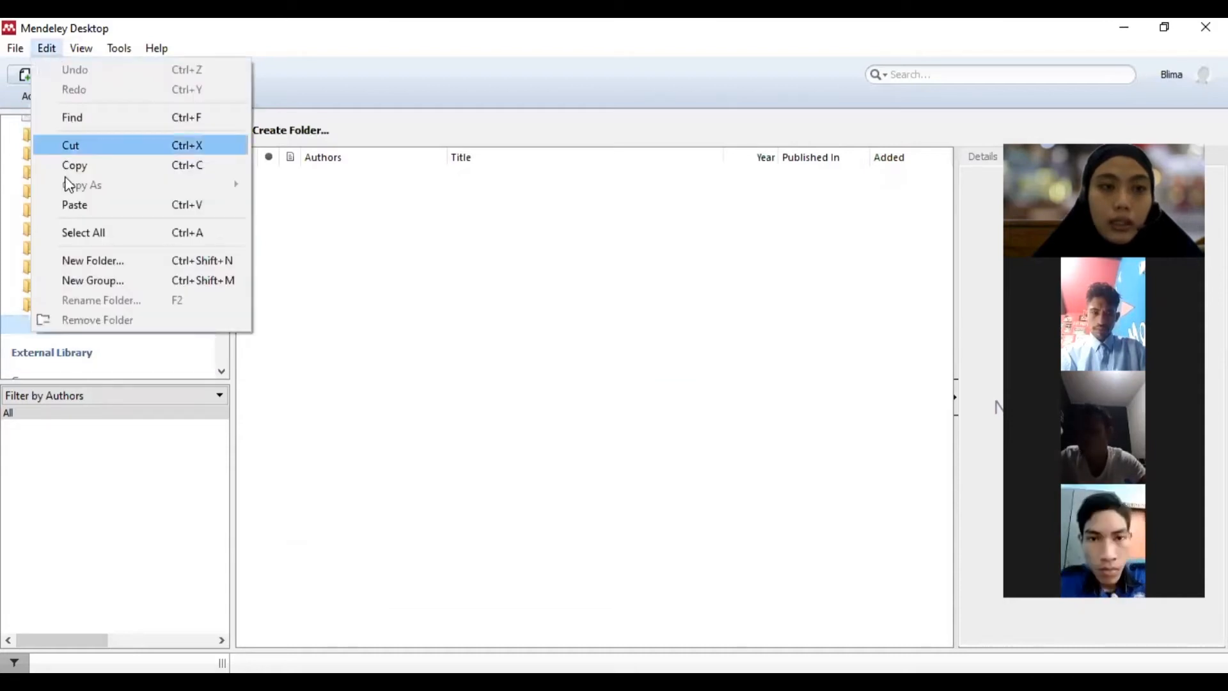
click(90, 260)
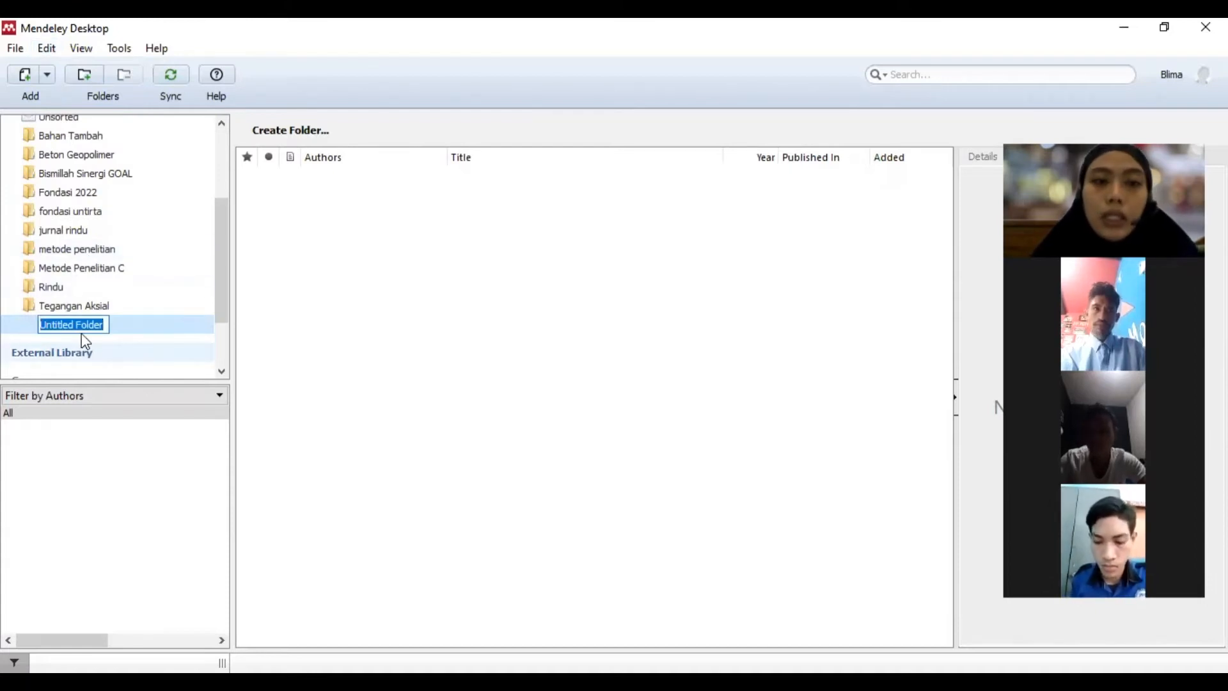
click(285, 450)
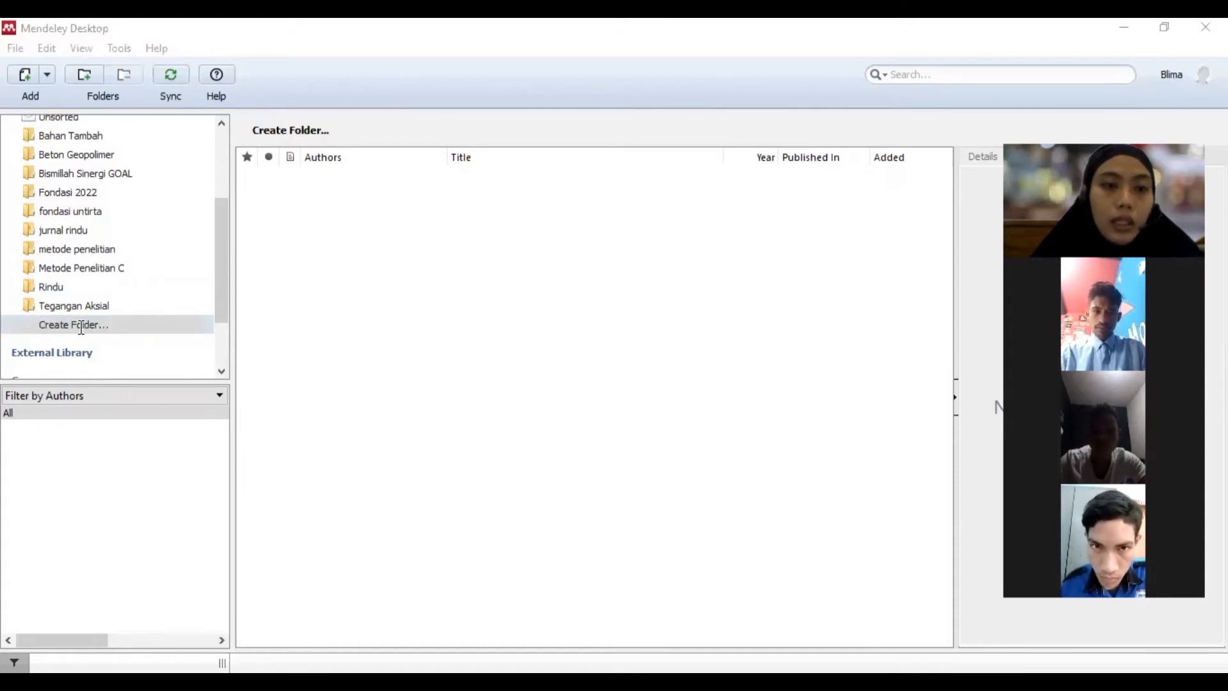
Create a new library folder named "Metode Penelitian D".
click(53, 324)
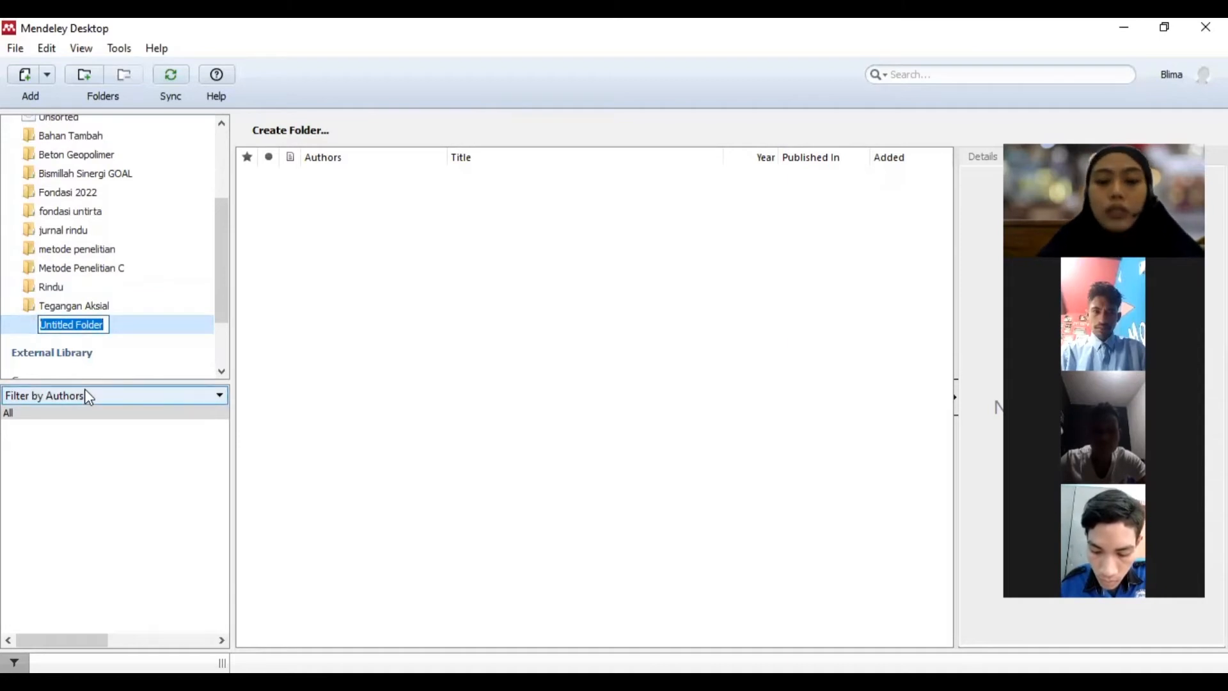
text(Met)
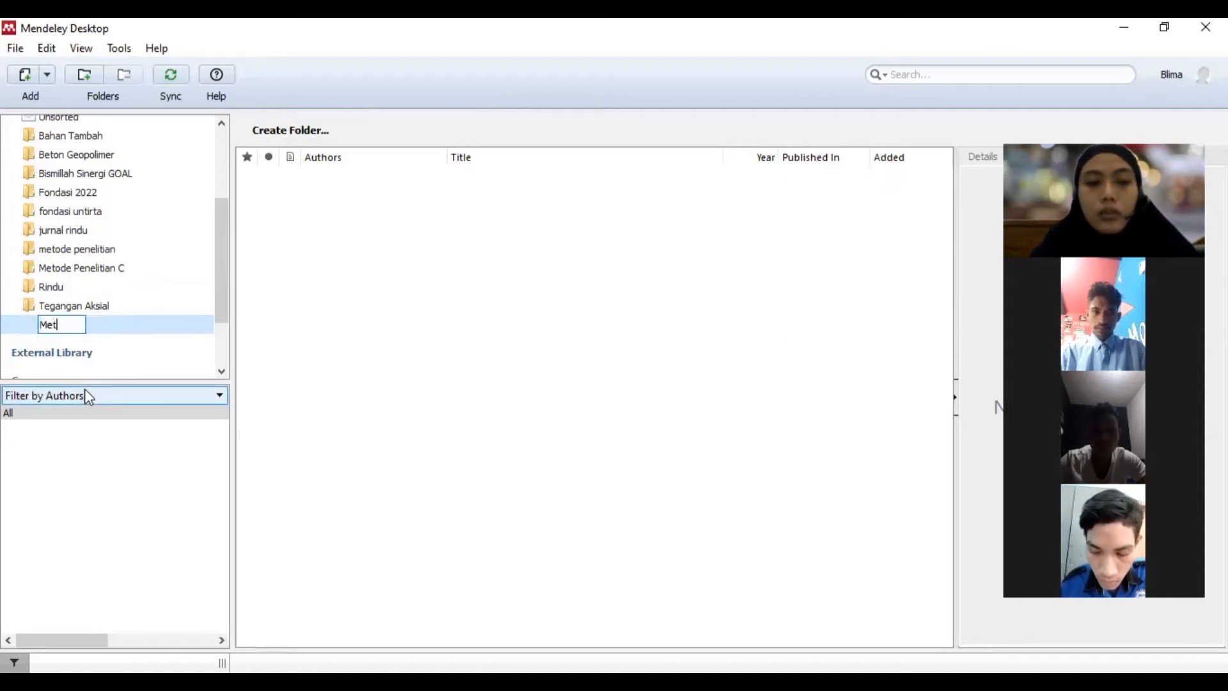
text(ode)
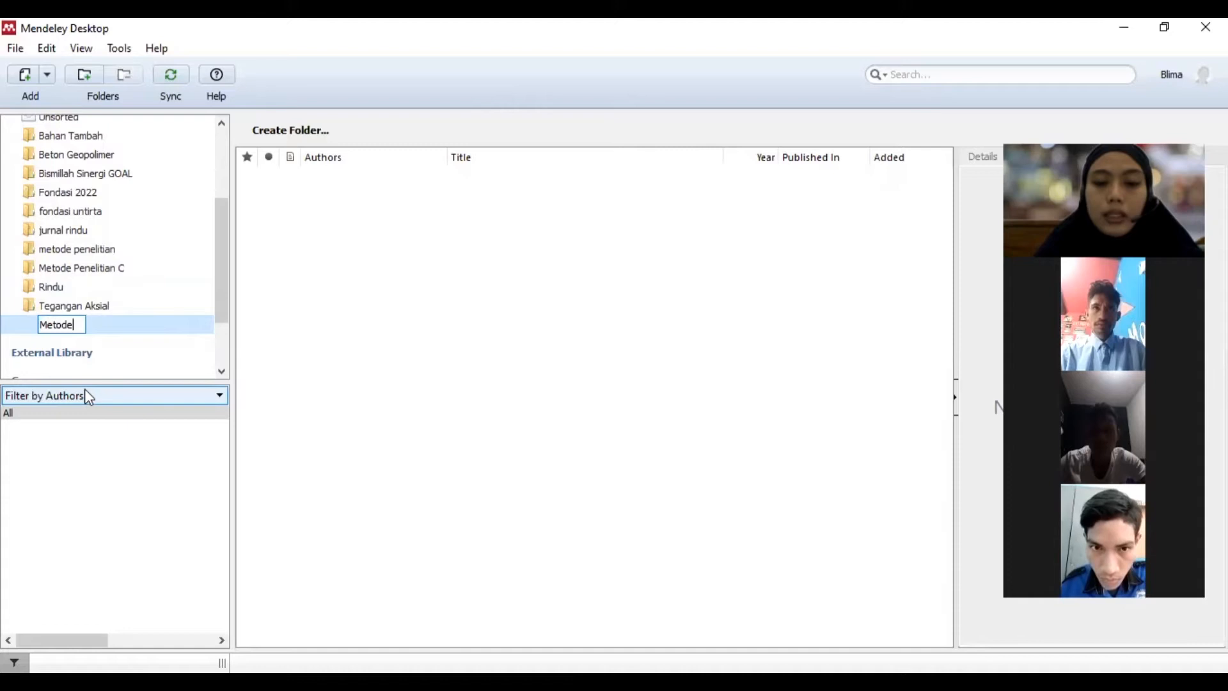
text( Pe)
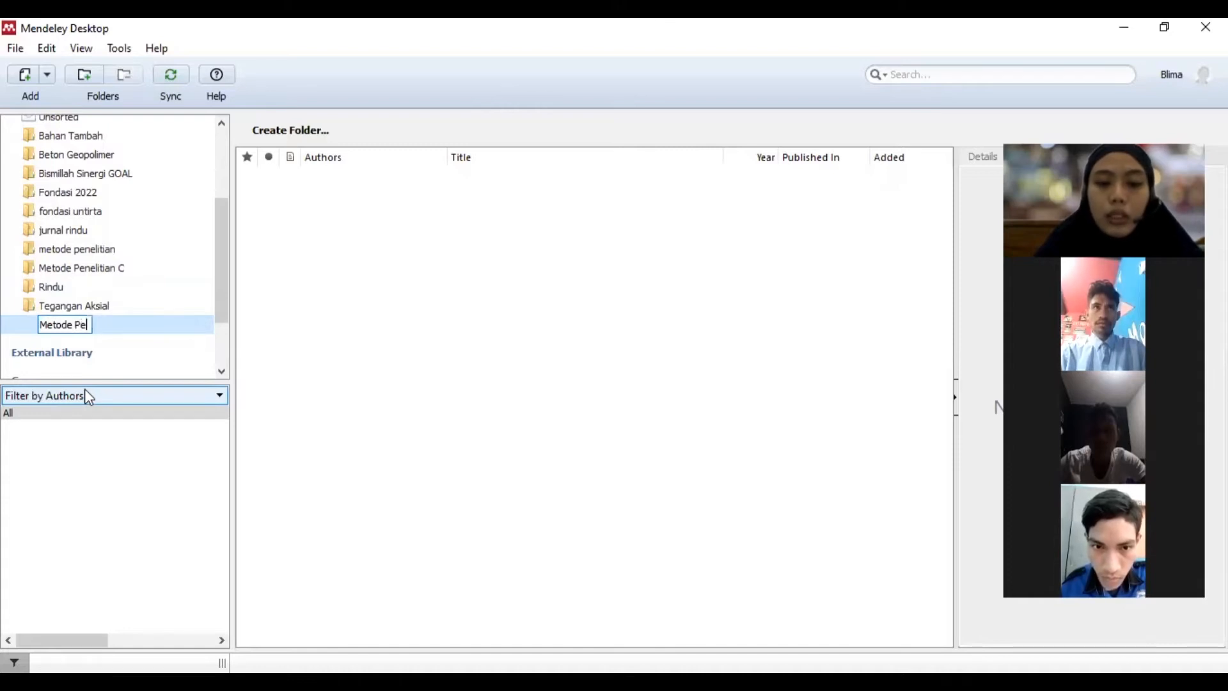
text(nelitian)
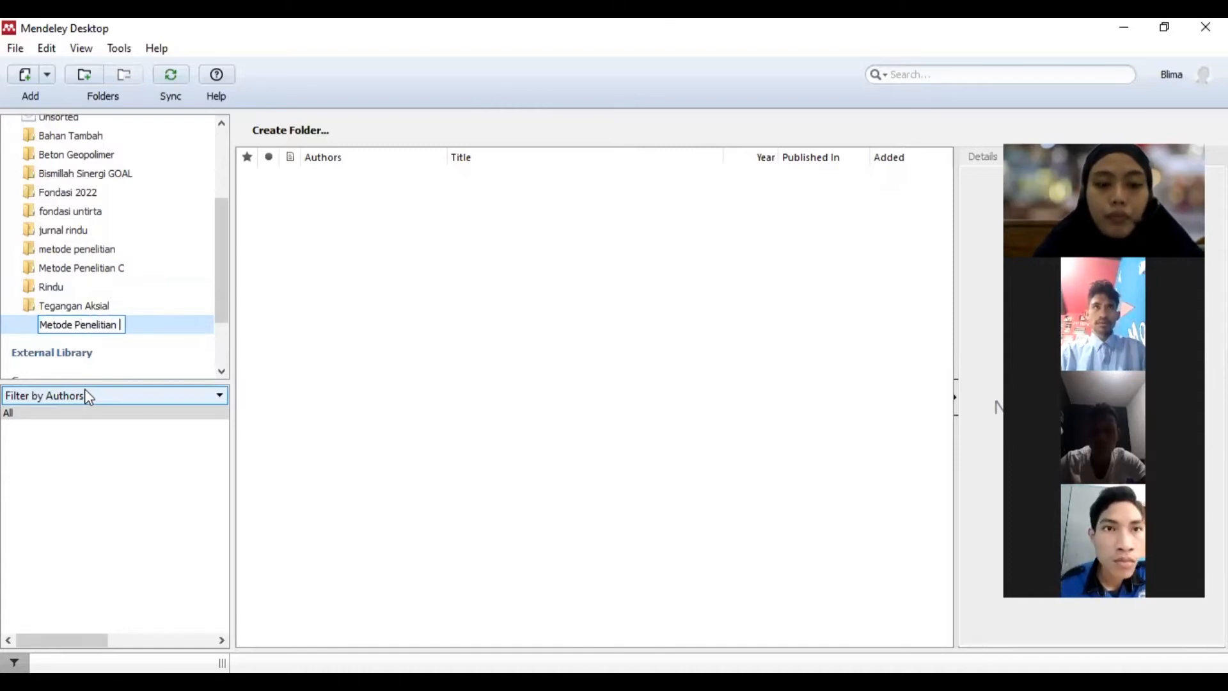
text( D)
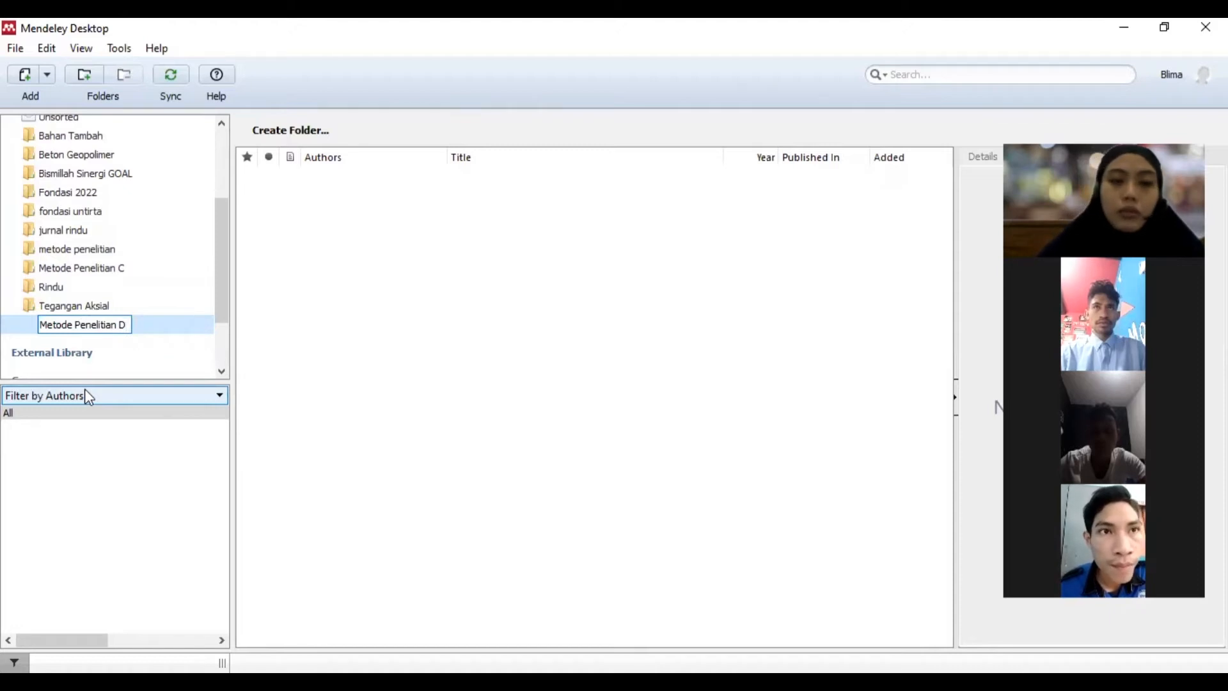
key(Return)
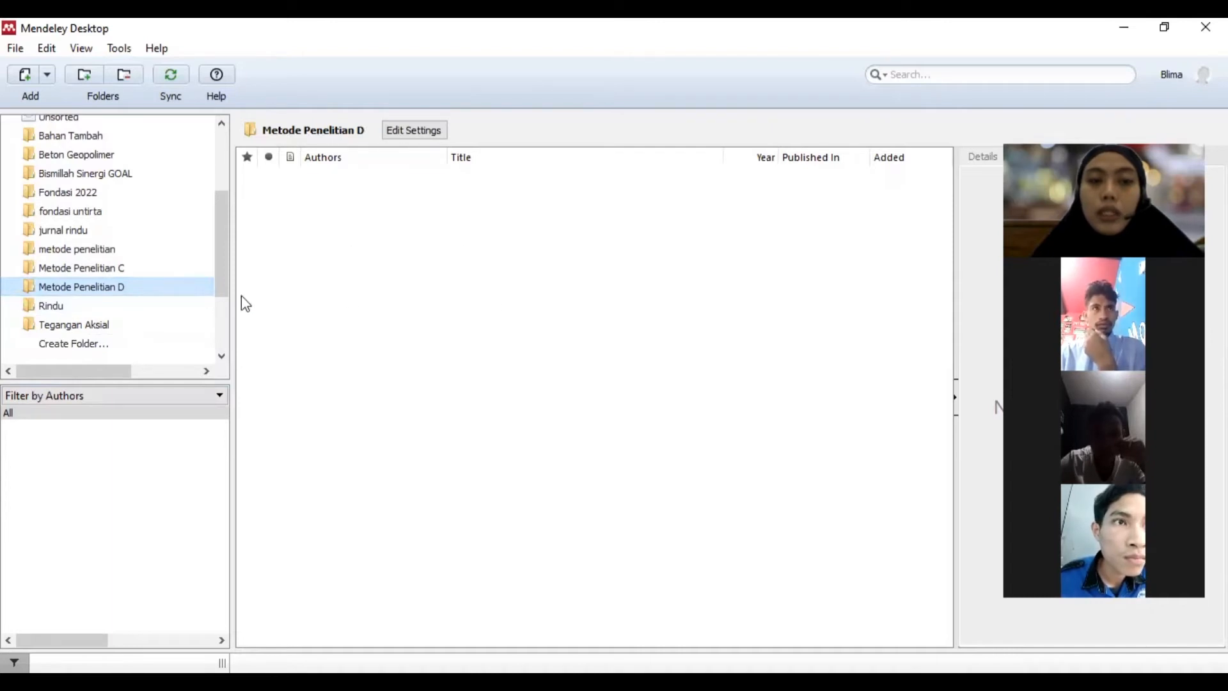
View the documents in the fondasi untirta and Metode Penelitian C folders, and return to the Metode Penelitian D folder.
click(79, 206)
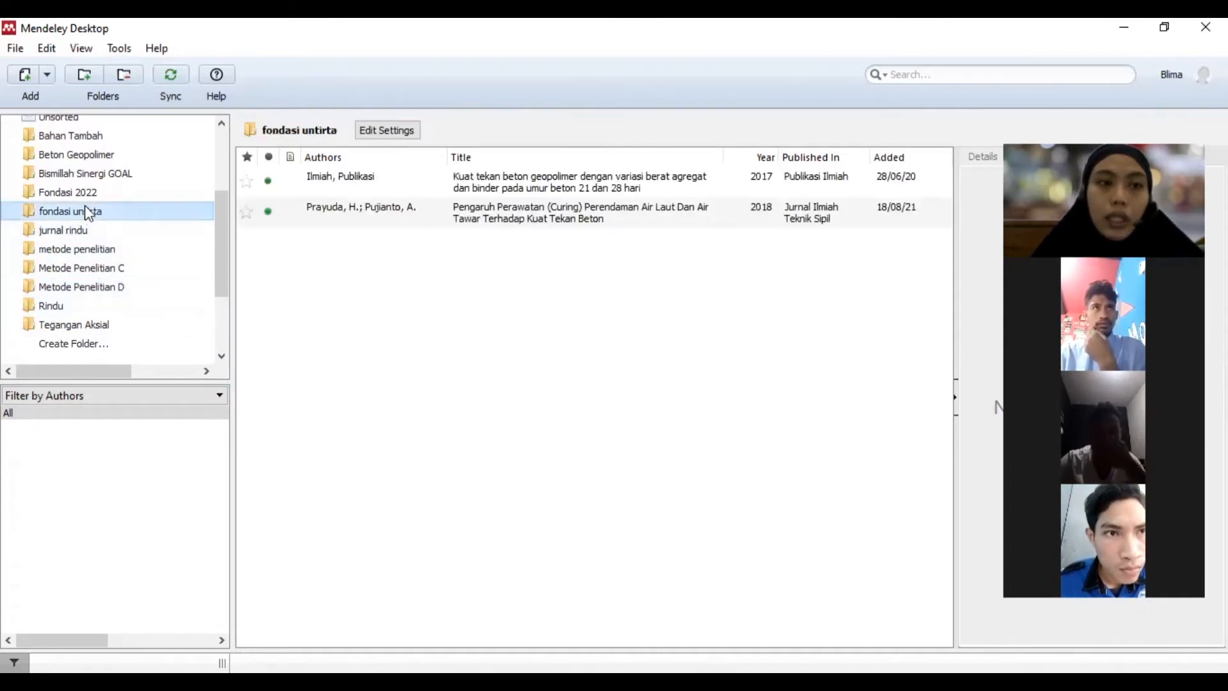
click(117, 270)
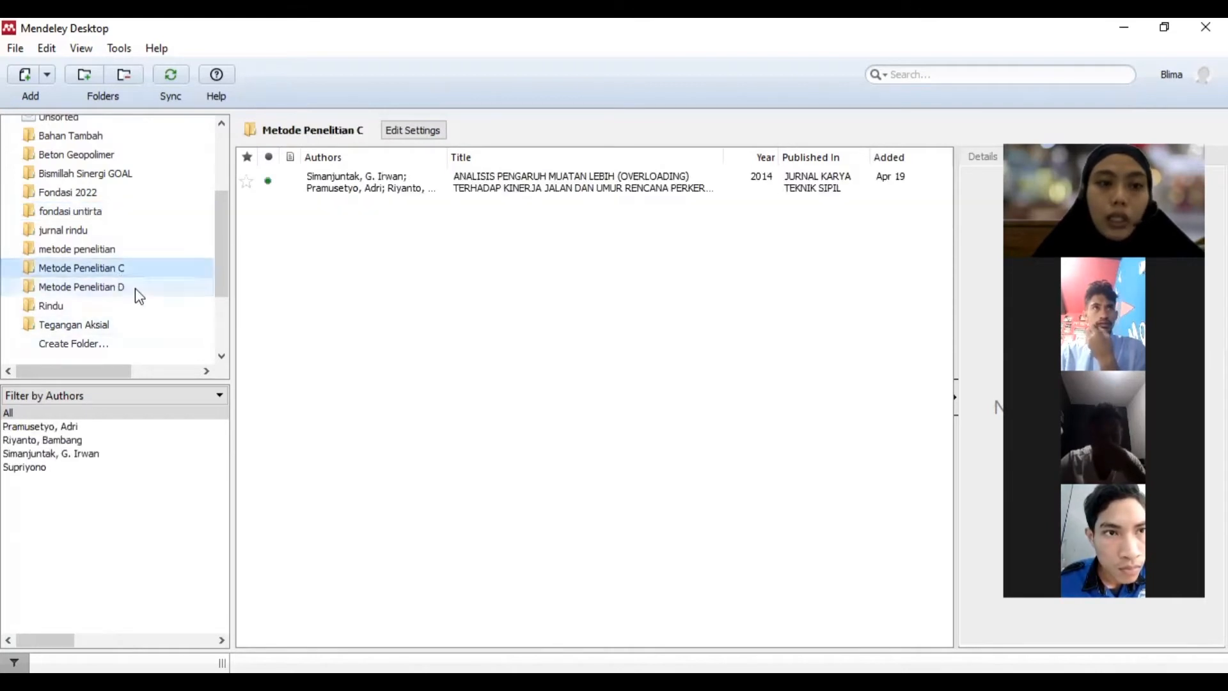
click(135, 289)
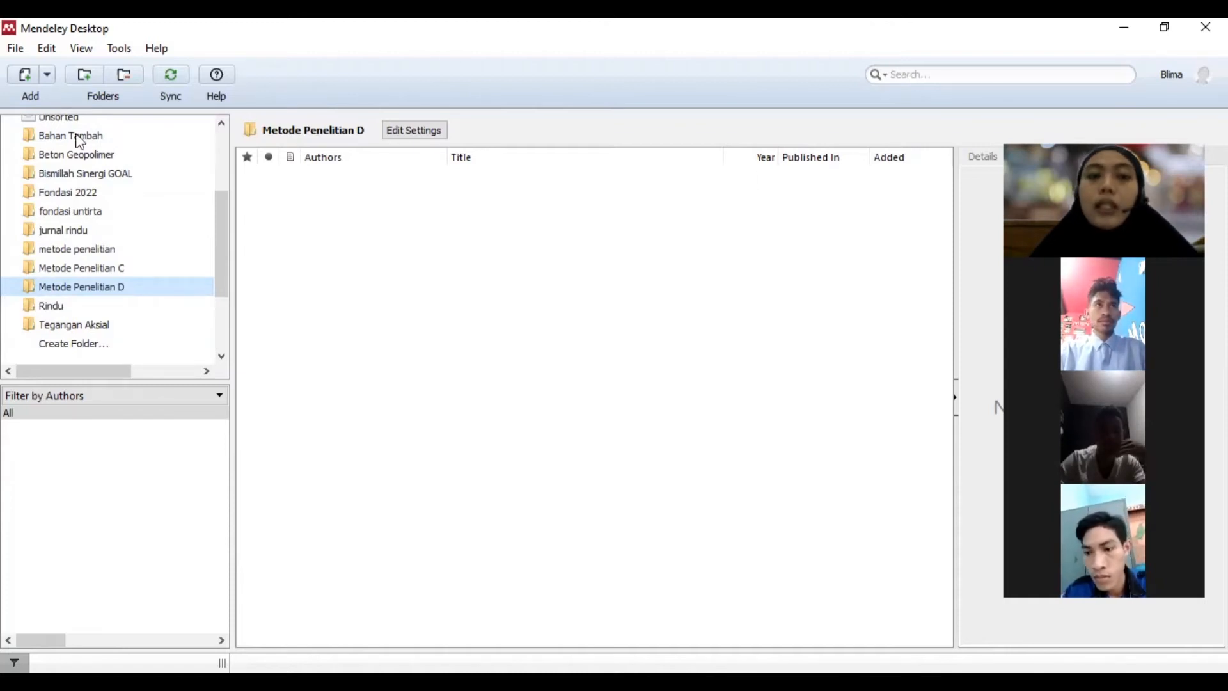
Start a manual document entry in the Metode Penelitian D folder and review the available document types.
click(48, 75)
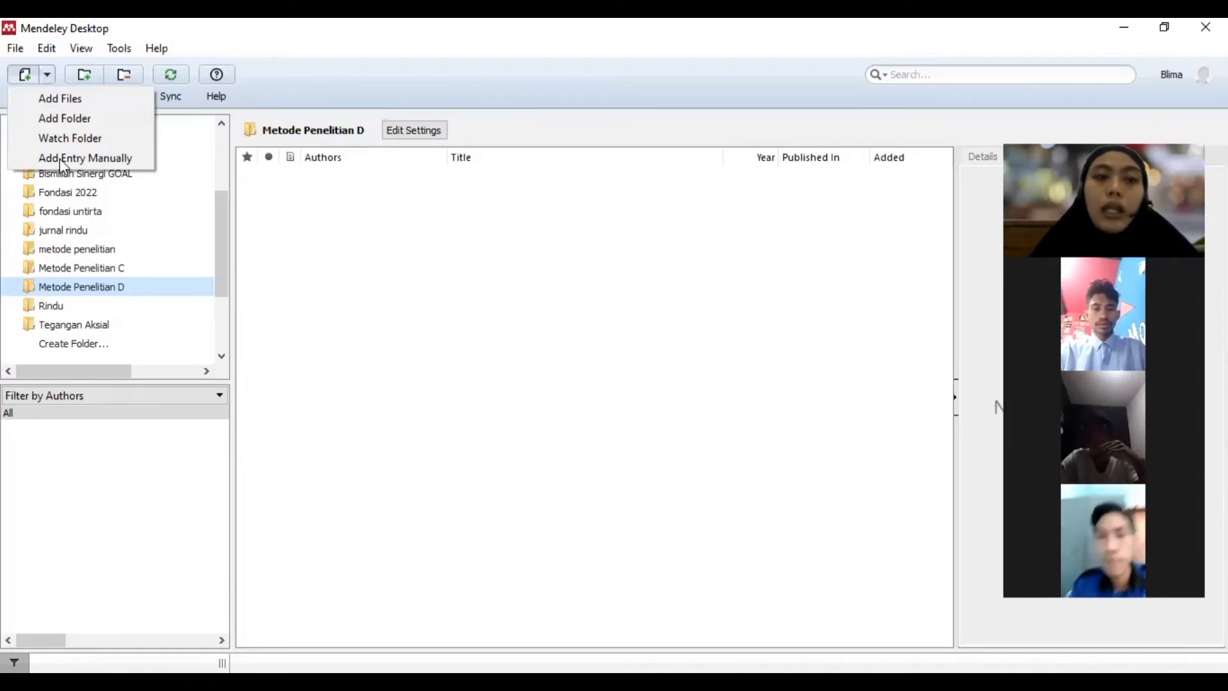
click(126, 158)
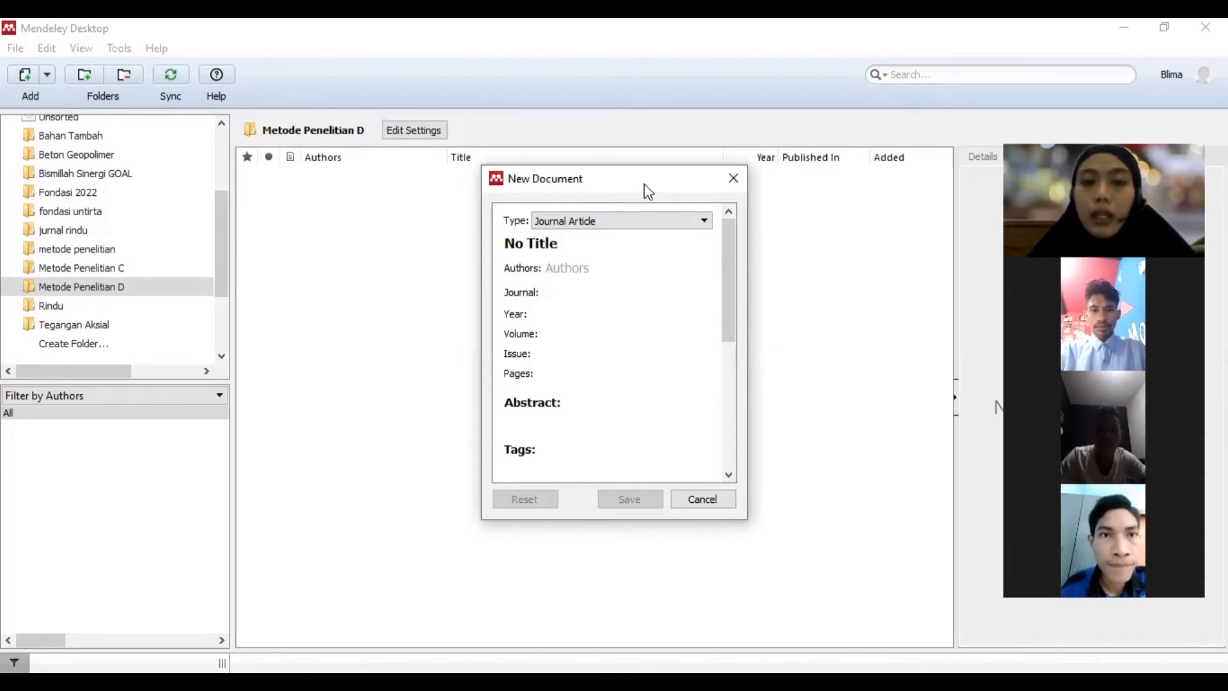
click(627, 228)
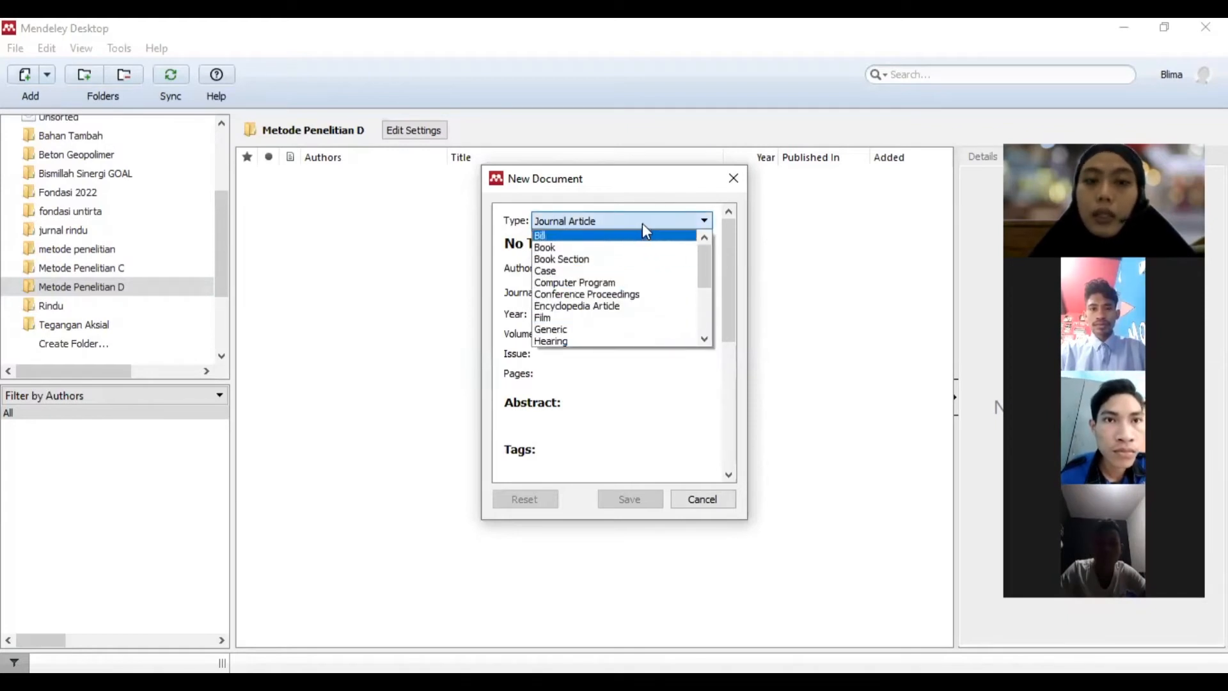
scroll(646, 275, down, 3)
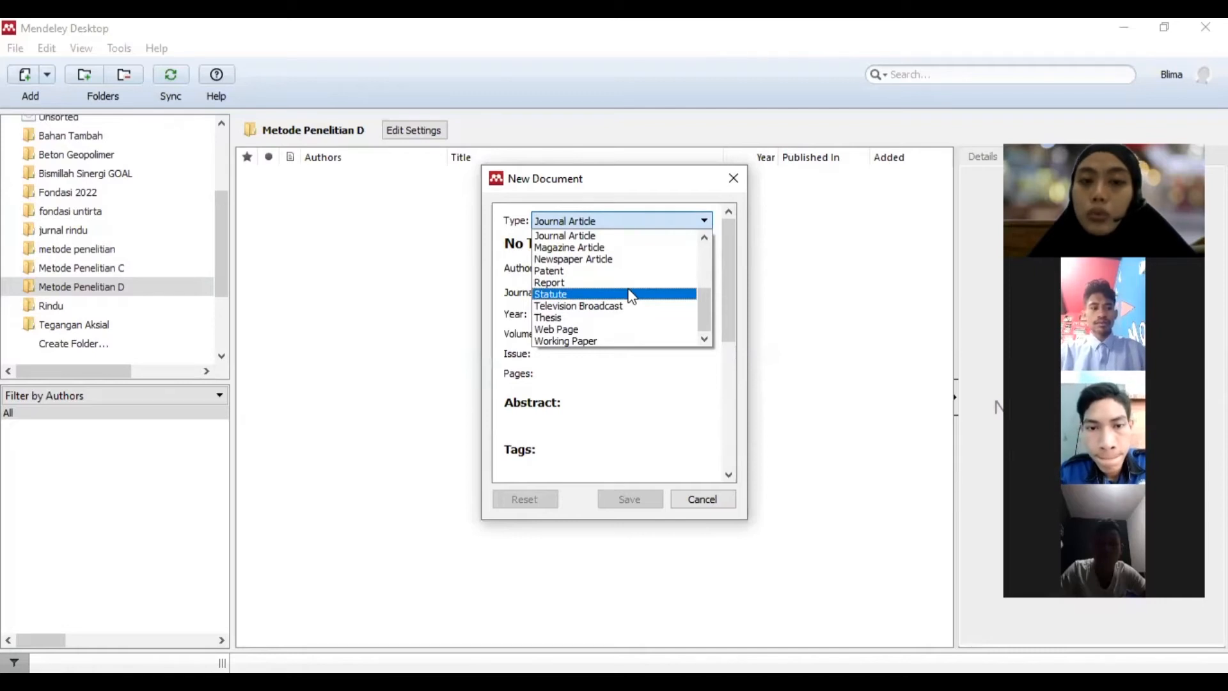
scroll(631, 295, up, 4)
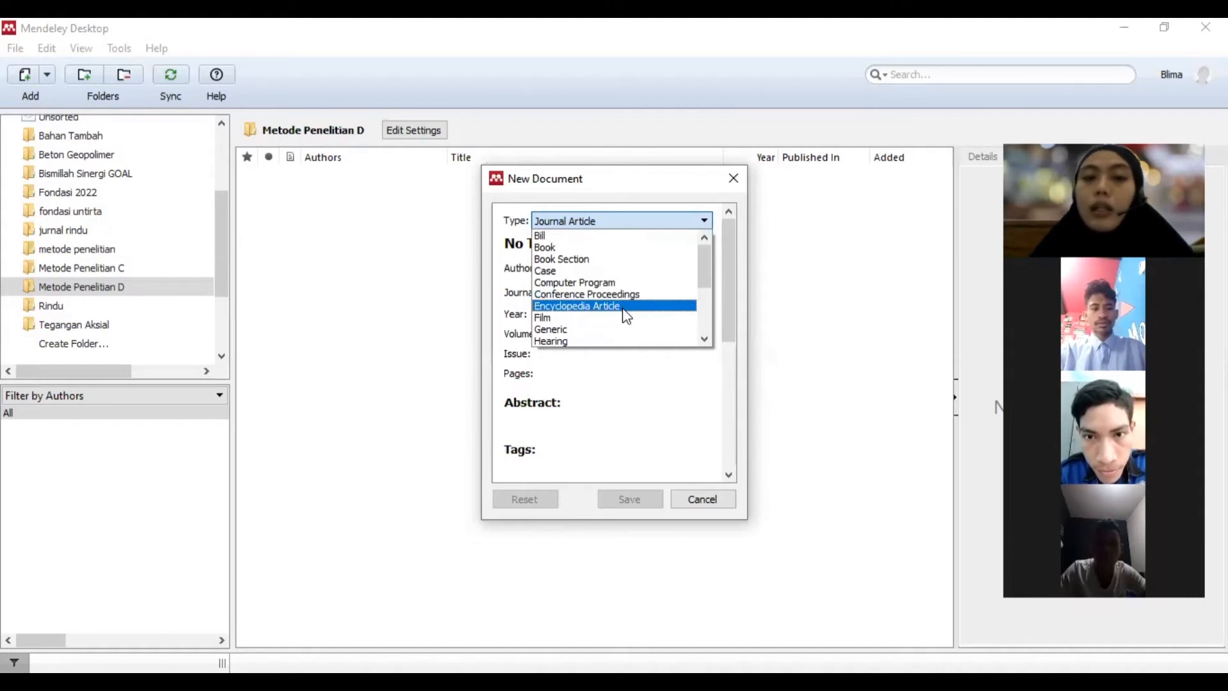
scroll(636, 296, down, 4)
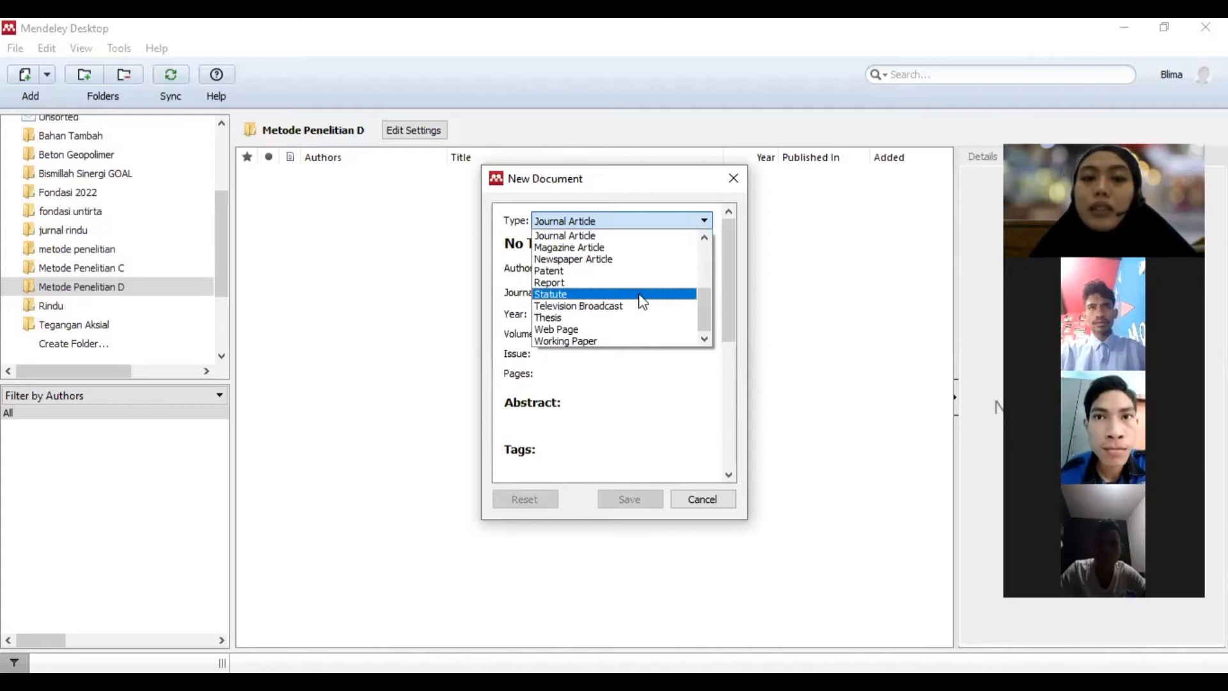
click(618, 182)
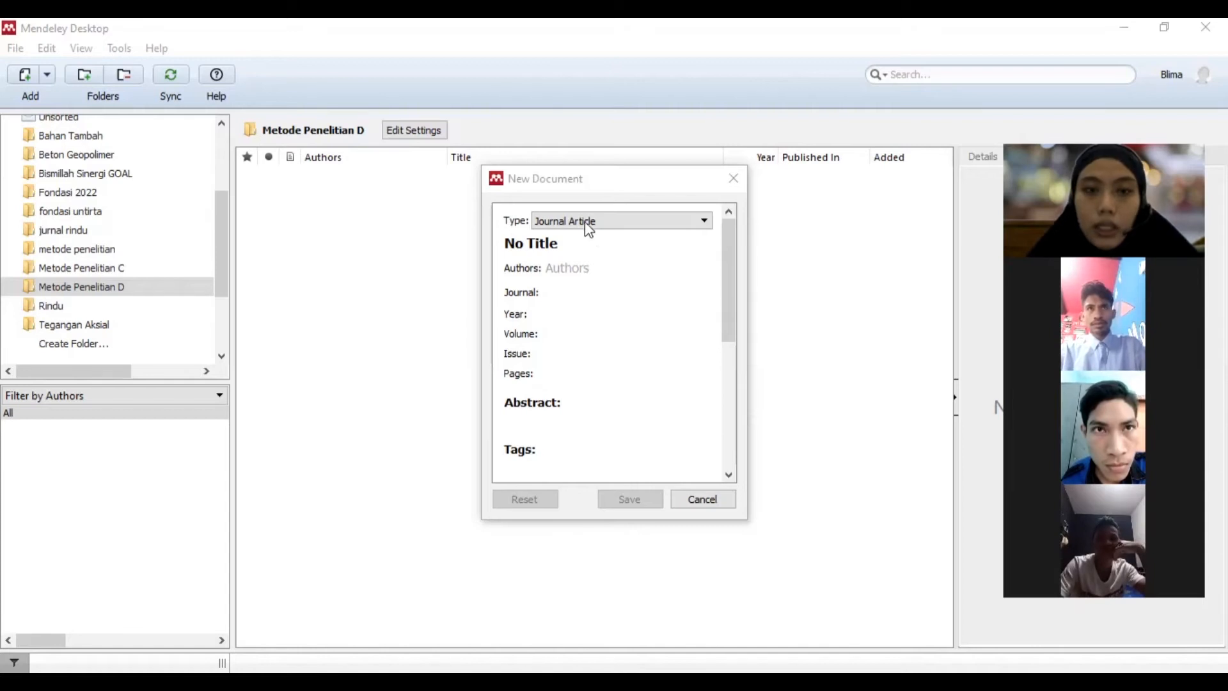
Title the entry "PENGARUH KECEPATAN DAN VOLUME LALU LINTAS TERHADAP TINGKAT PELAYANAN JALAN" and set its type to Conference Proceedings.
click(567, 243)
key(ctrl+a)
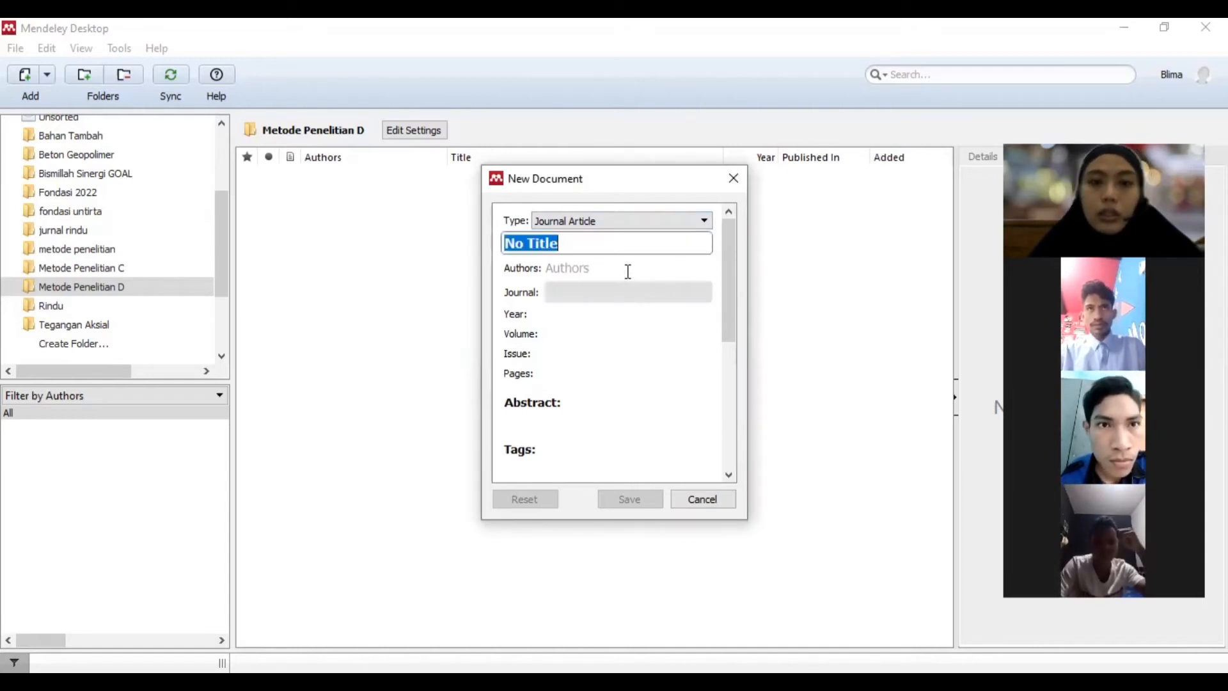
text(PENGARUH KECEPATAN DAN VOLUME LALU LINTAS TERHADAP TINGKAT PELAYANAN JALAN)
click(697, 221)
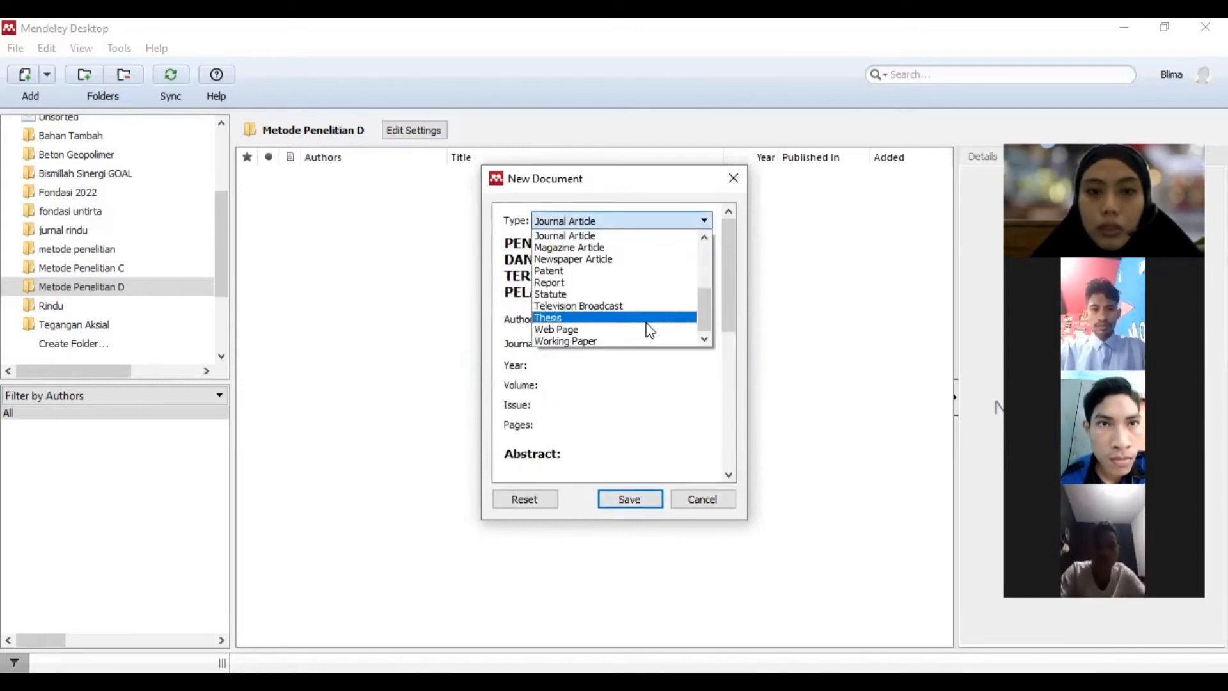
scroll(662, 263, up, 1)
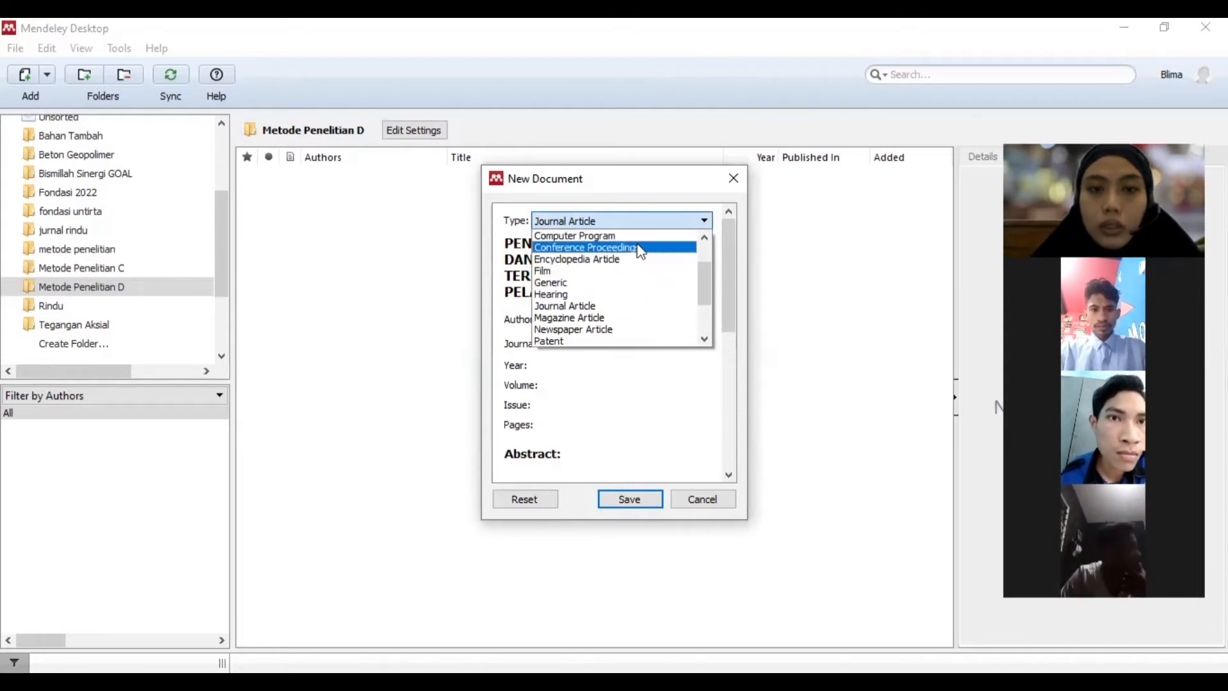
click(639, 248)
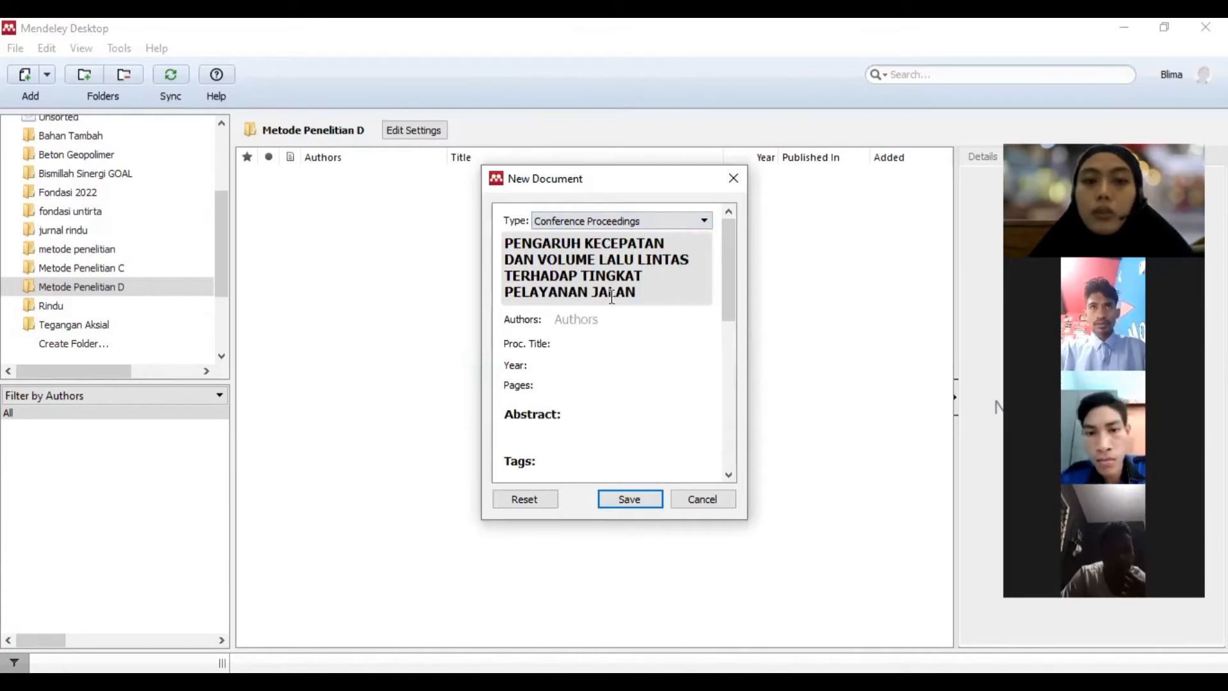
Copy the two authors' full names from the source and enter them in the new document's authors field.
click(614, 317)
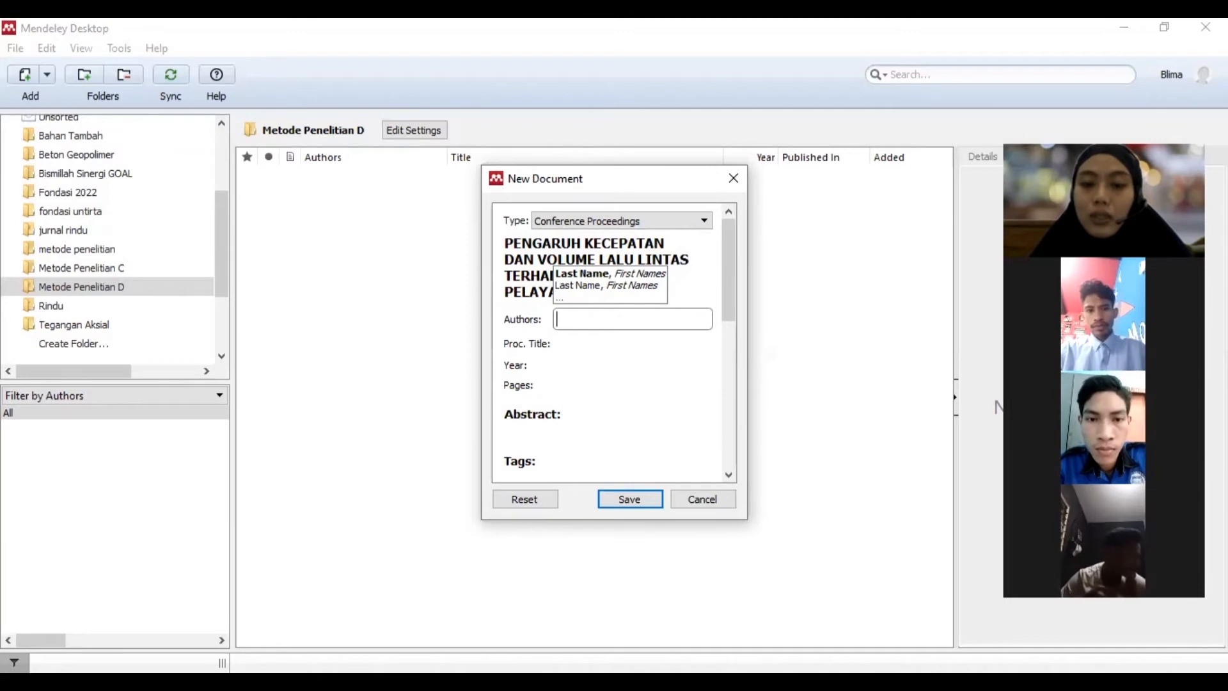
key(alt+Tab)
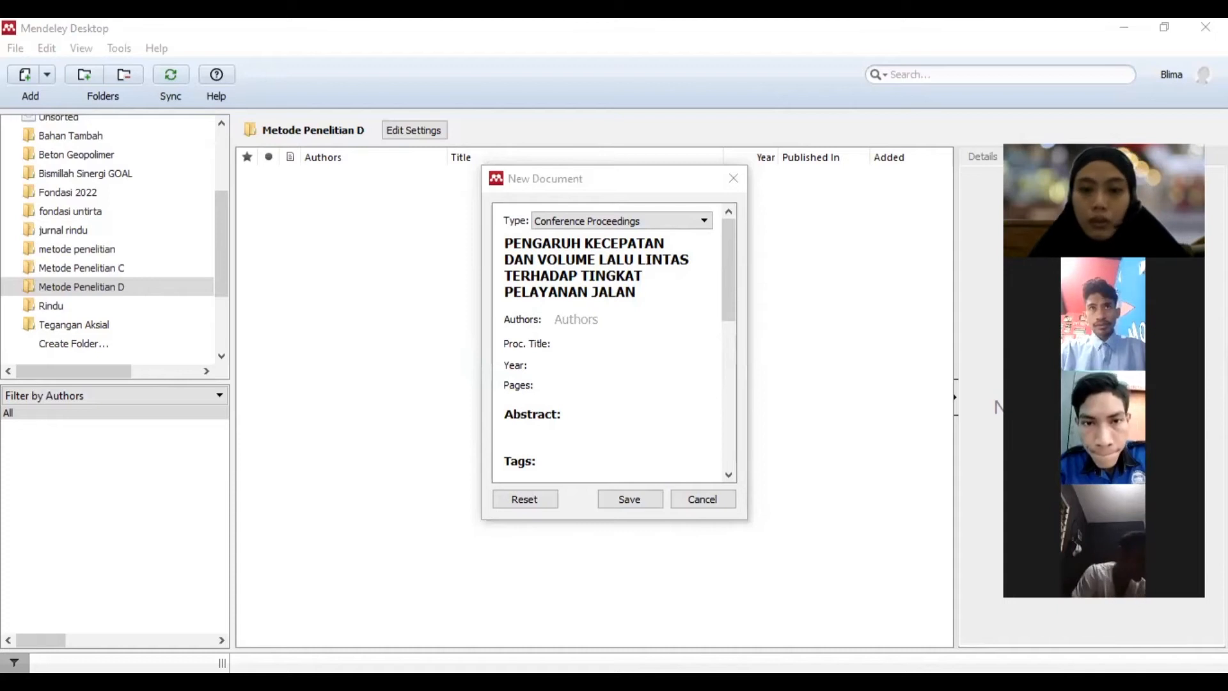
click(563, 357)
text(1) Juanita Juanita 2) Puja Agung Setyanto)
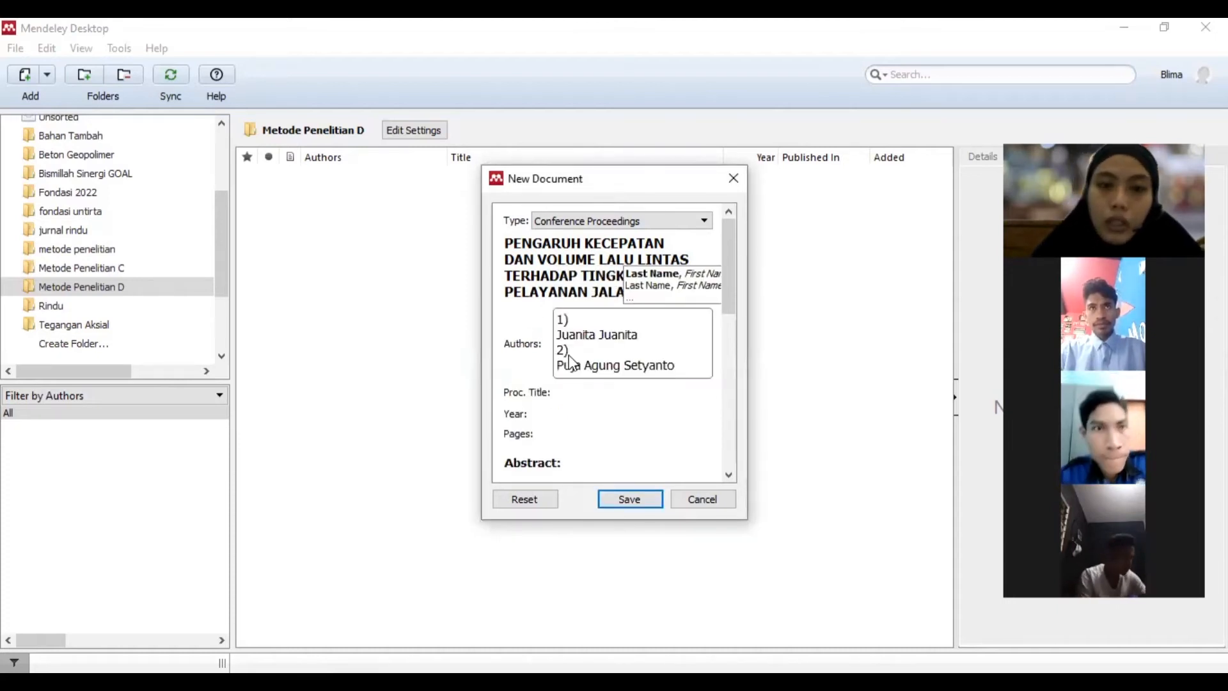
Separate the first author's last and first names with a comma and remove the "1)" marker before that author.
click(594, 340)
text(,)
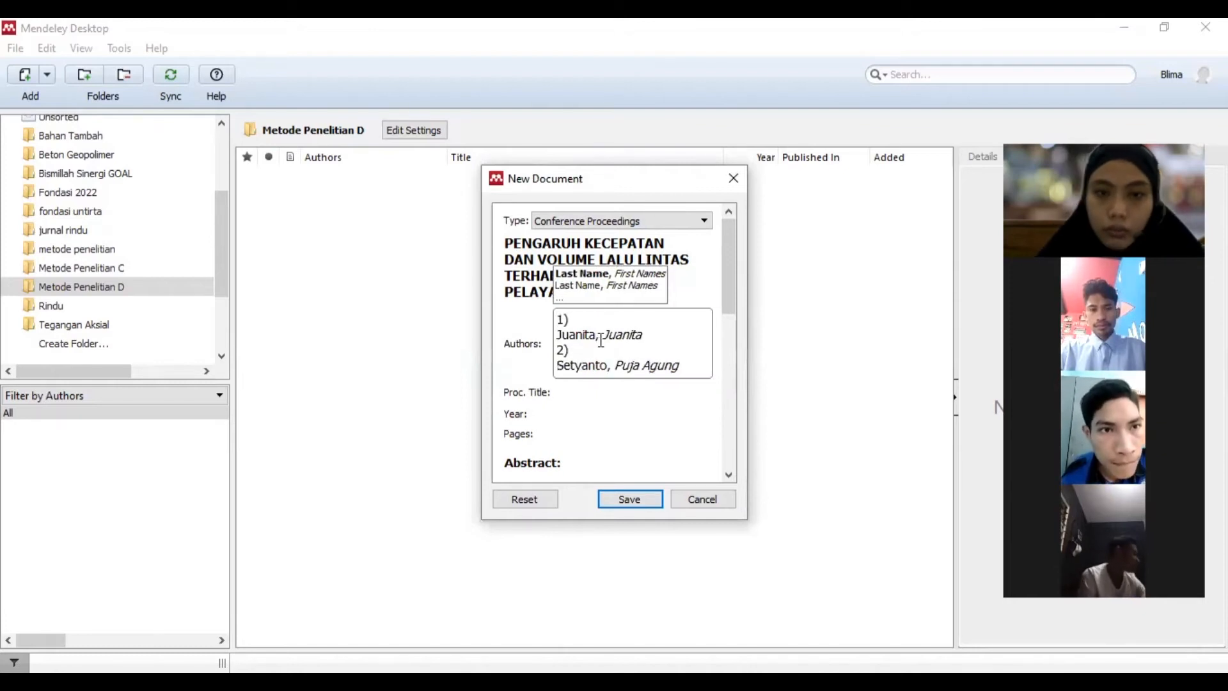
key(BackSpace)
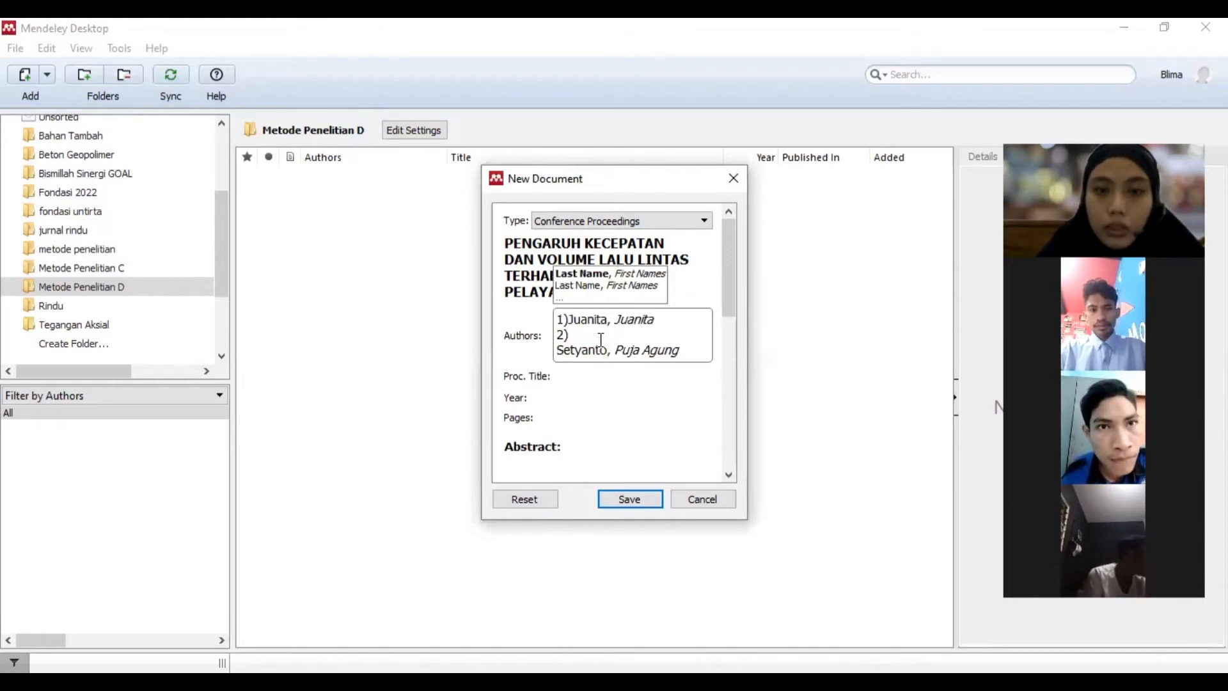
key(BackSpace)
key(BackSpace)
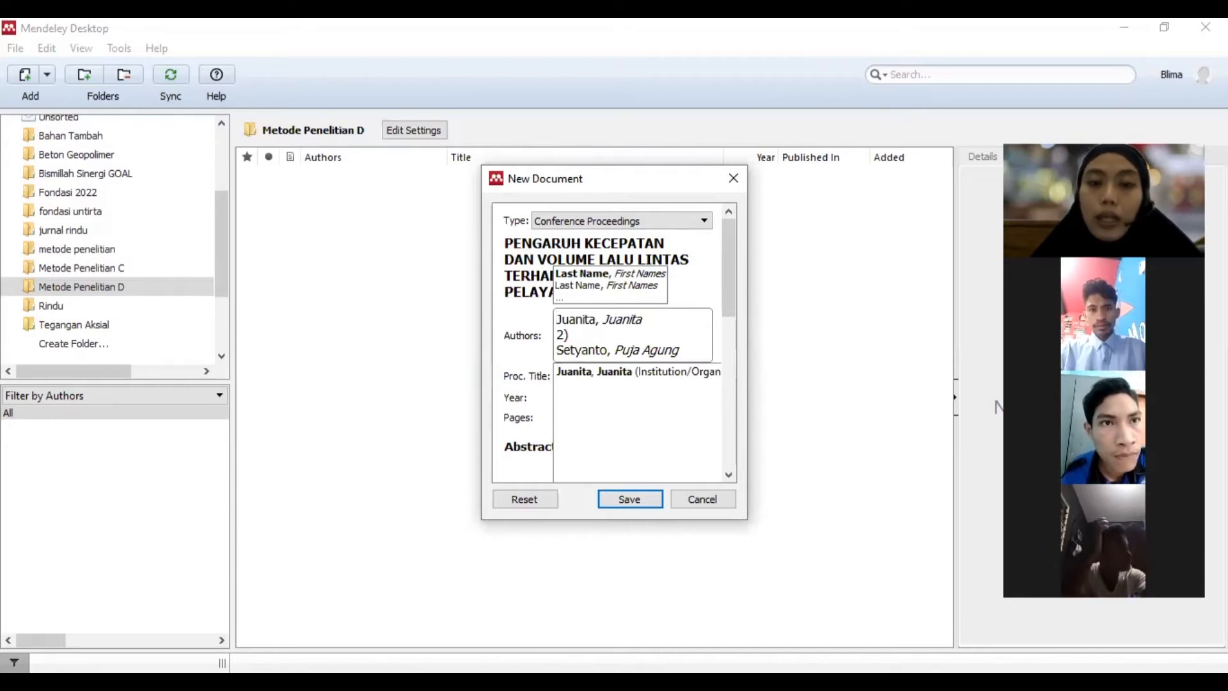
key(alt+Tab)
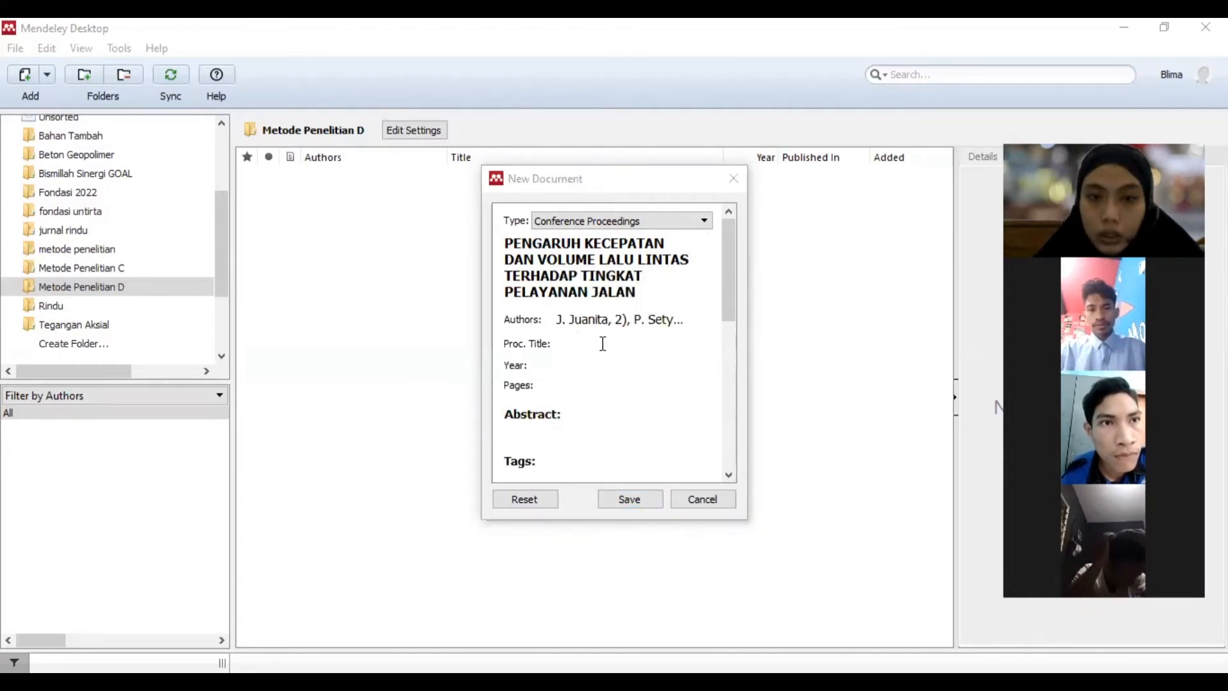
Remove the "2)" marker before the second author and check the author list.
click(617, 320)
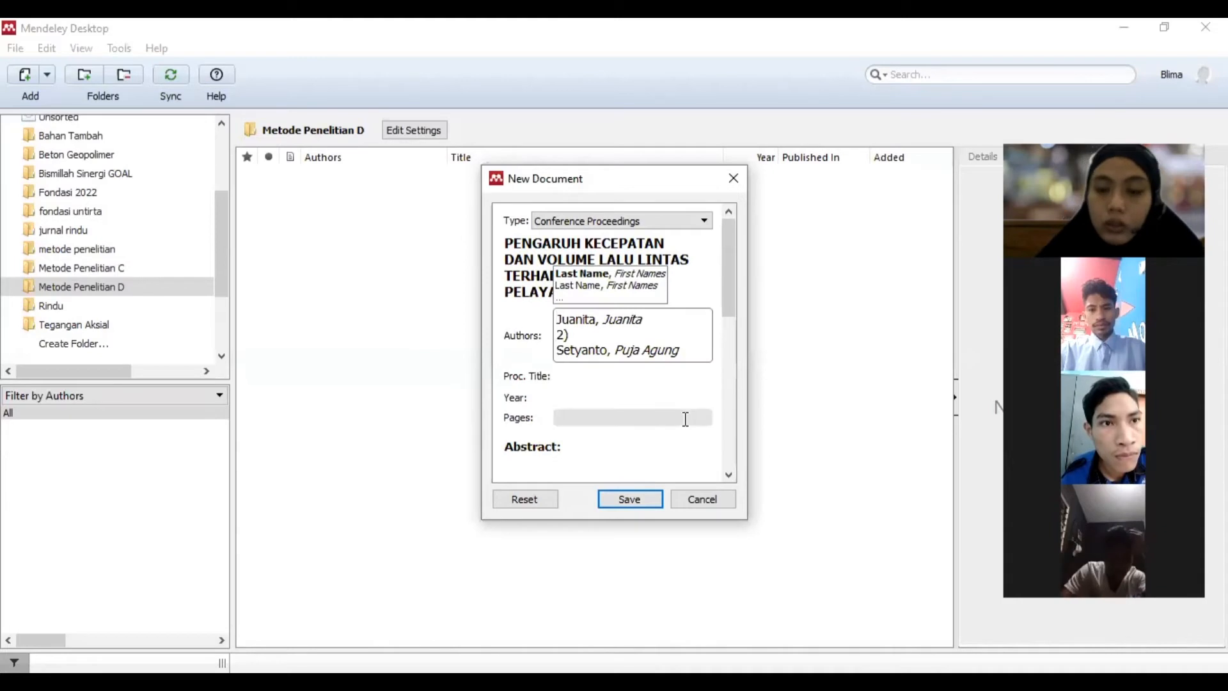
key(BackSpace)
key(BackSpace)
key(BackSpace)
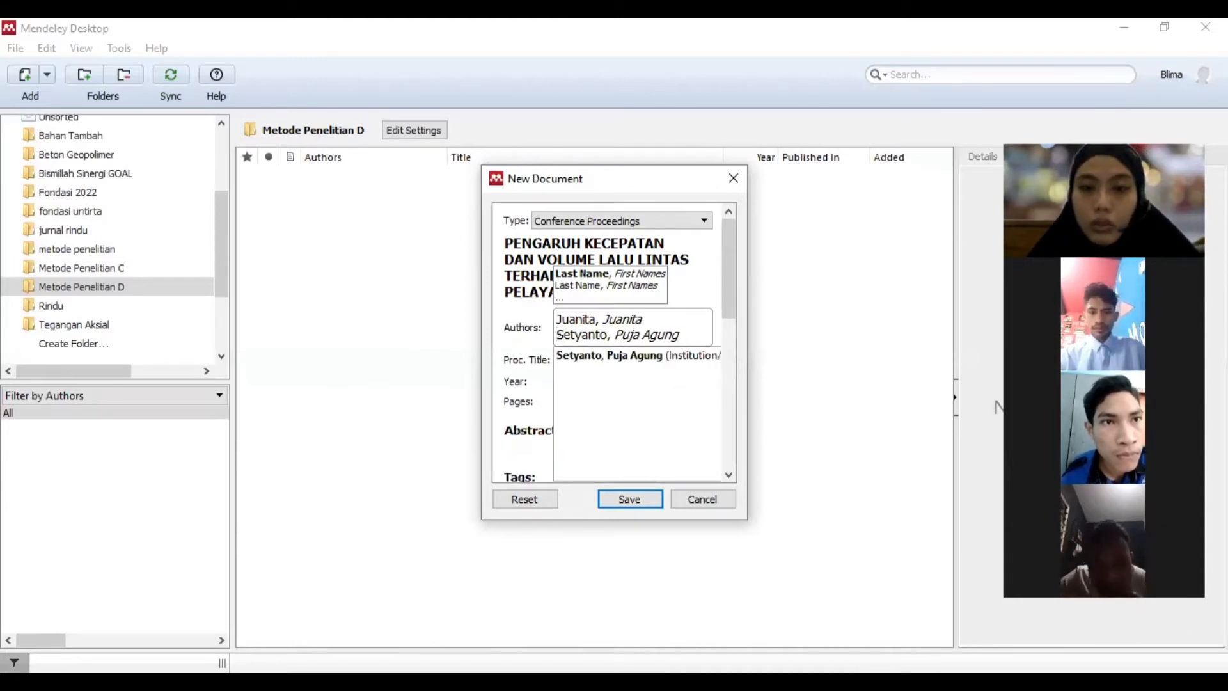
key(alt+Tab)
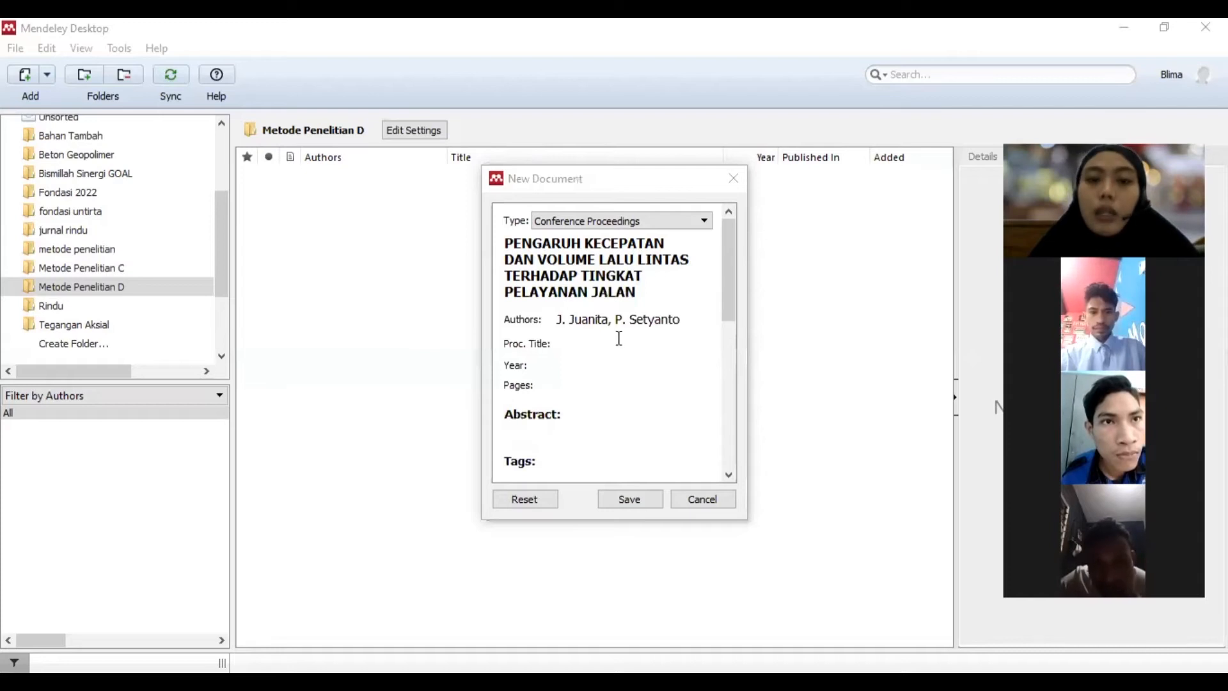
key(alt+Tab)
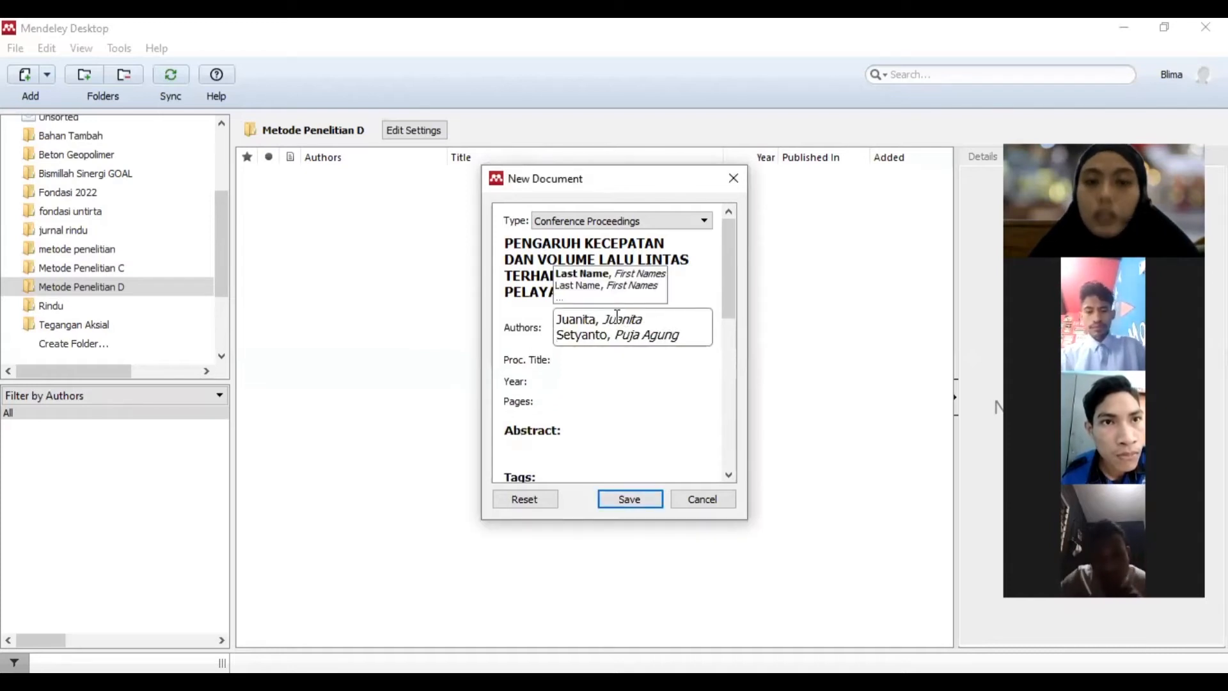
click(688, 325)
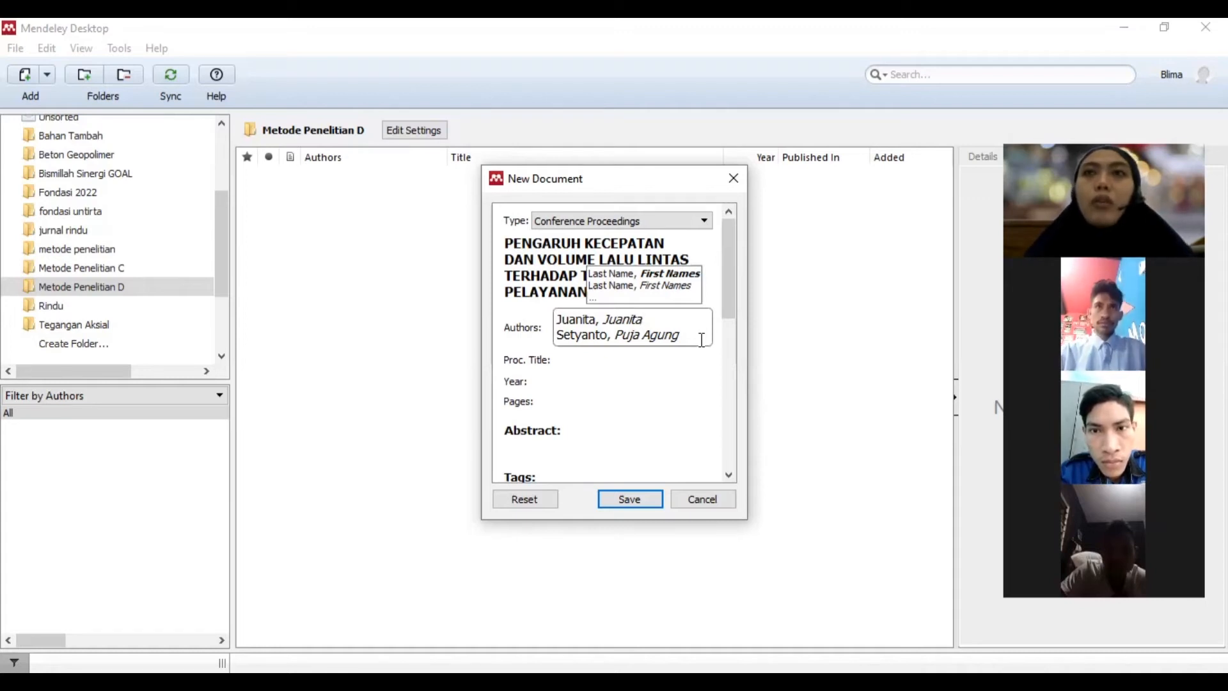
Set the proceedings title to "Hasil Penelitian dan Pengabdian Pada Masyarakat VI Tahun 2021 "PENGEMBANGAN SUMBERDAYA MENUJU MASYARAKAT MANDIRI BERBASIS INOVASI IPTEKS"".
click(575, 360)
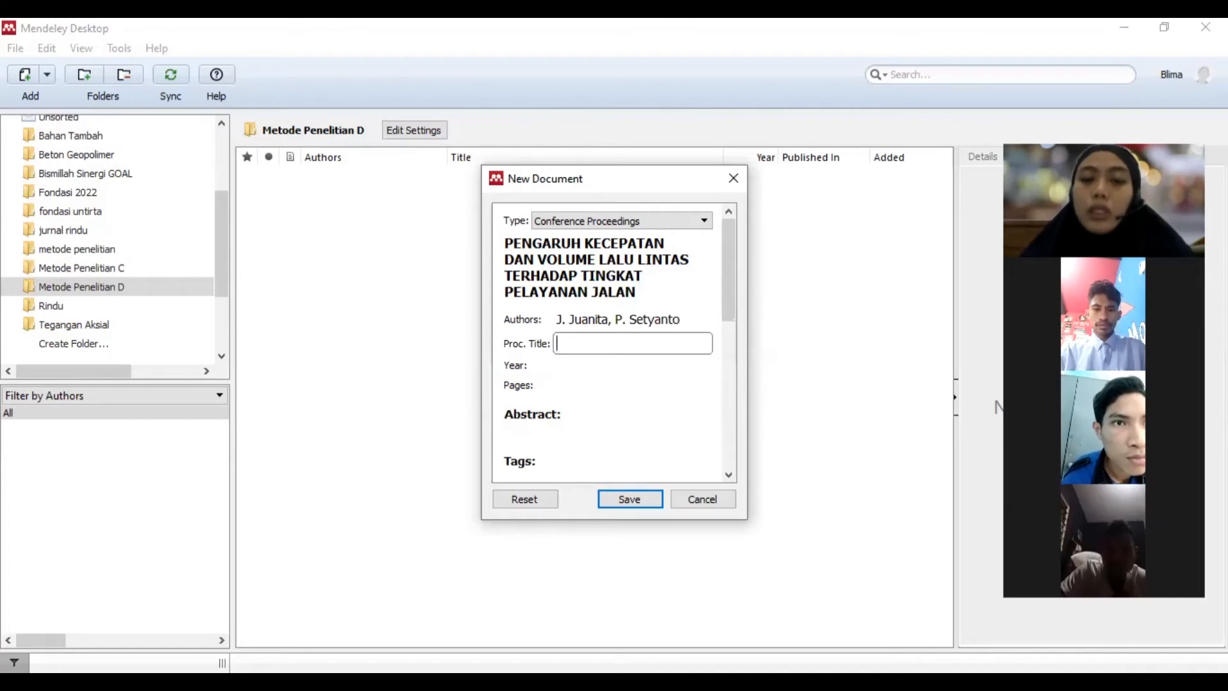
key(alt+Tab)
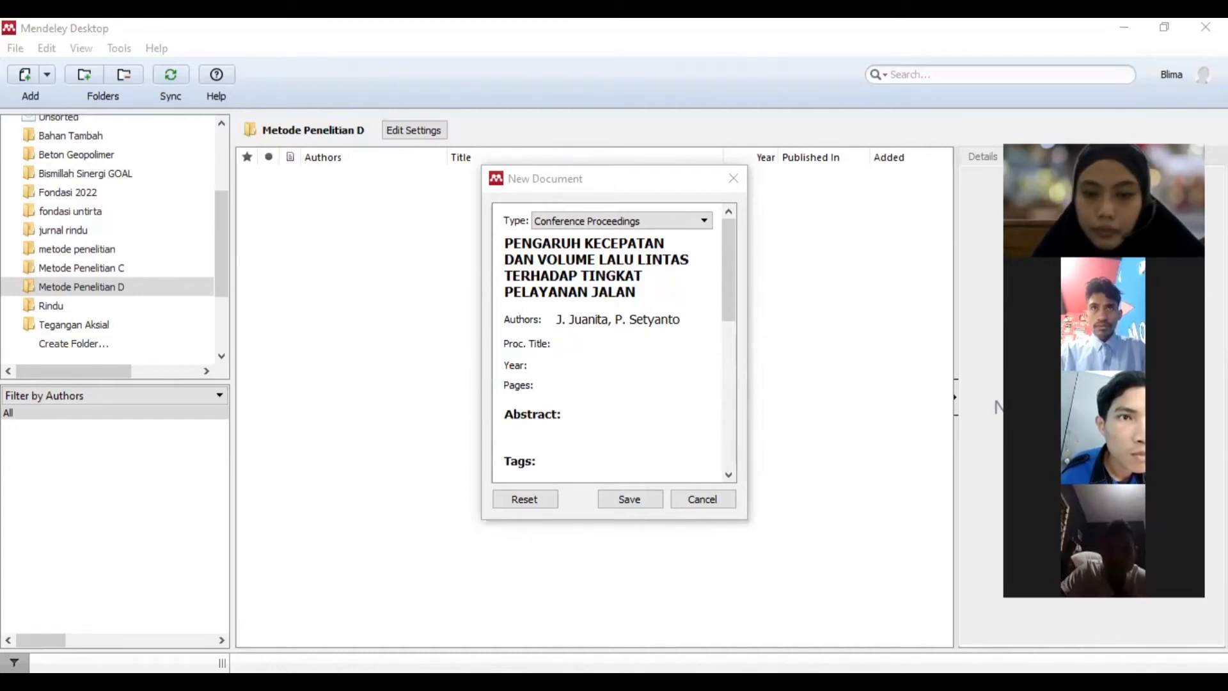
click(577, 345)
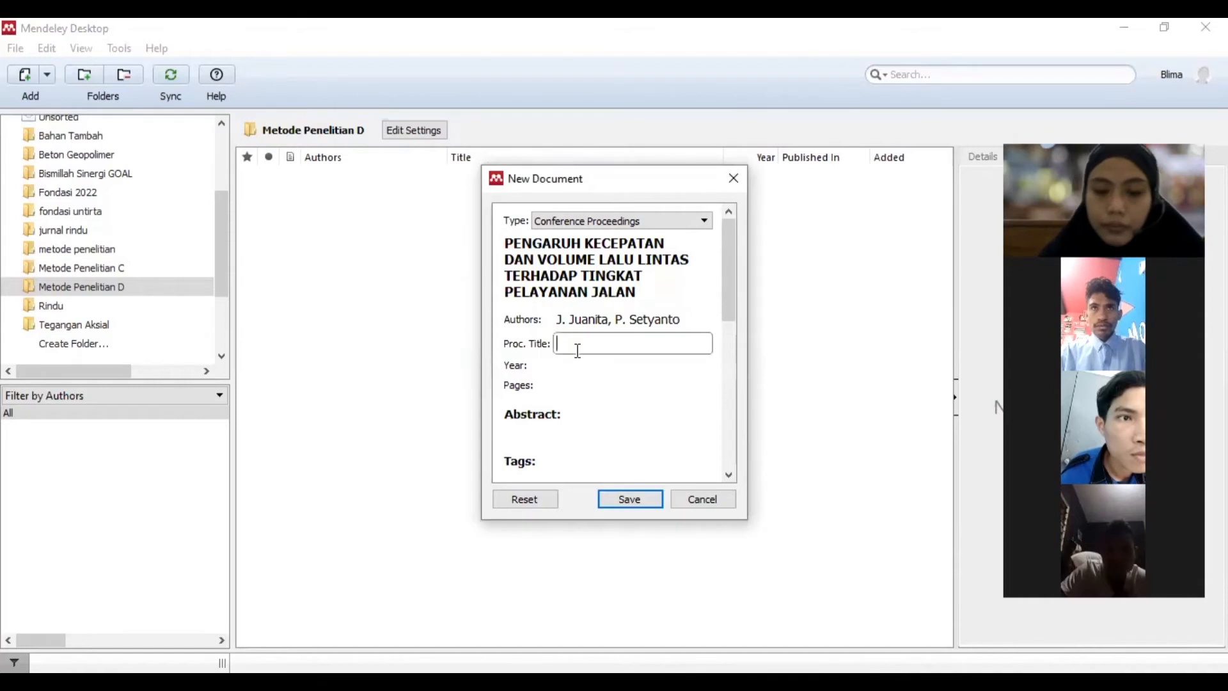
text(Hasil Penelitian dan Pengabdian Pada Masyarakat VI Tahun 2021 "PENGEMBANGAN SUMBERDAYA MENUJU MASYARAKAT MANDIRI BERBASIS IPTEKS")
scroll(626, 379, up, 3)
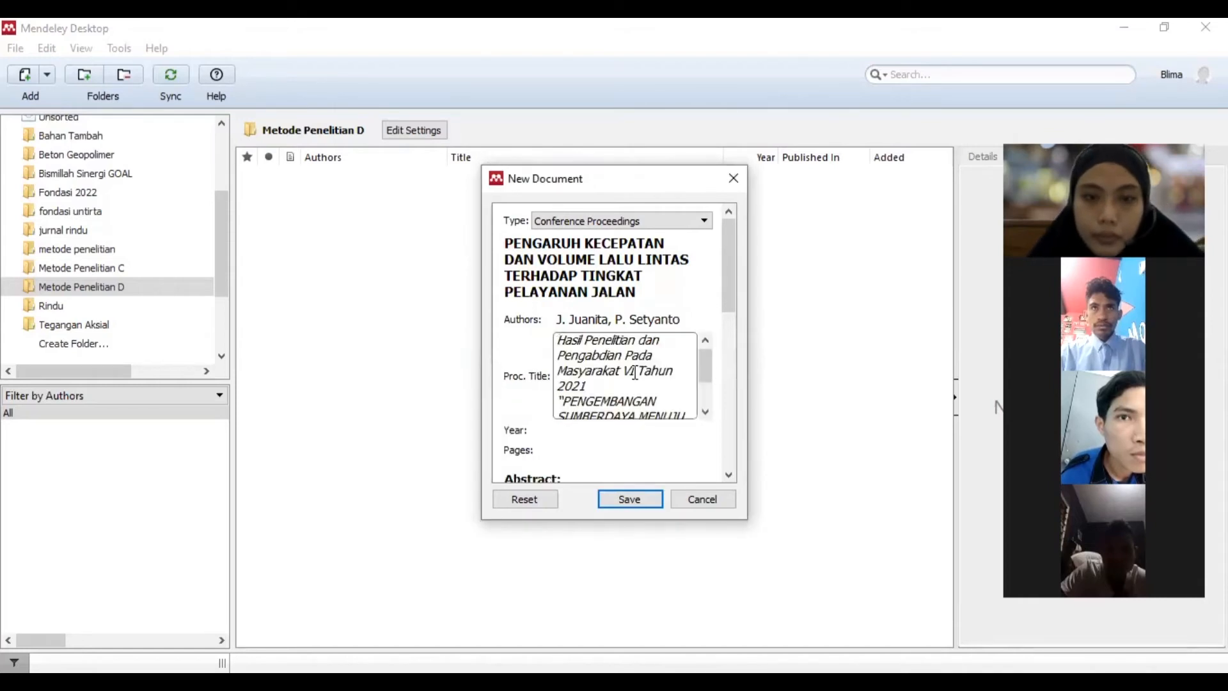
scroll(626, 380, down, 2)
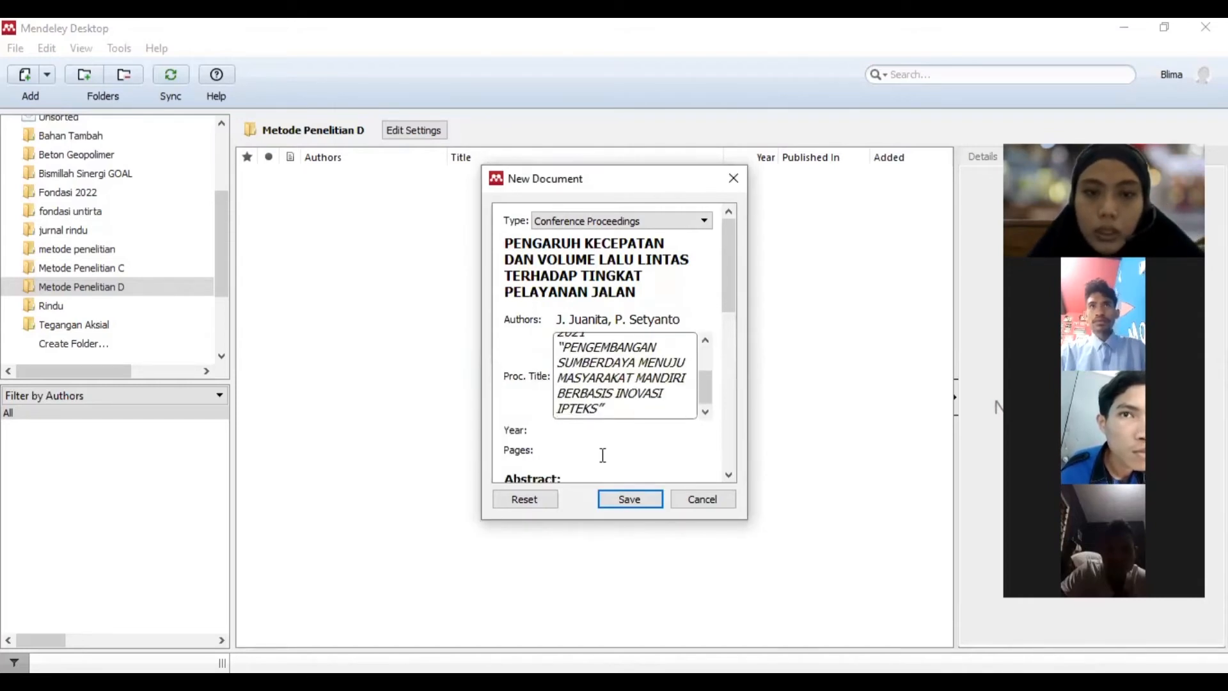
Set the publication year of the new conference proceedings entry to 2021.
click(593, 429)
text(20)
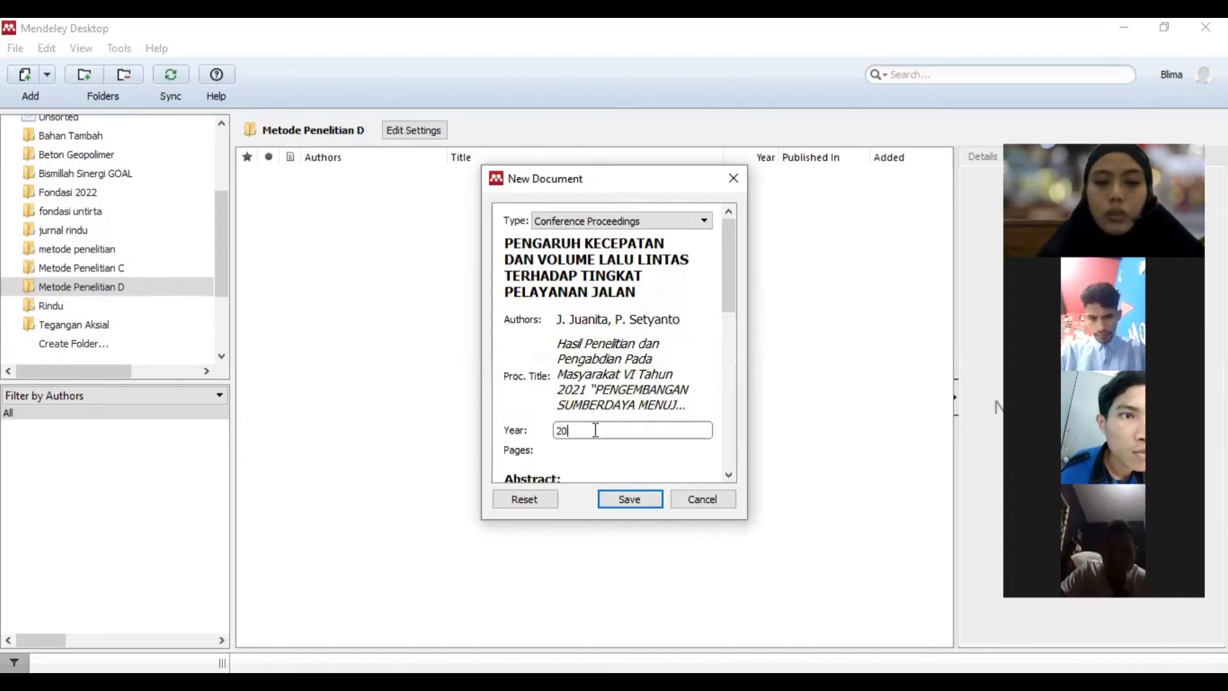
text(21)
key(Tab)
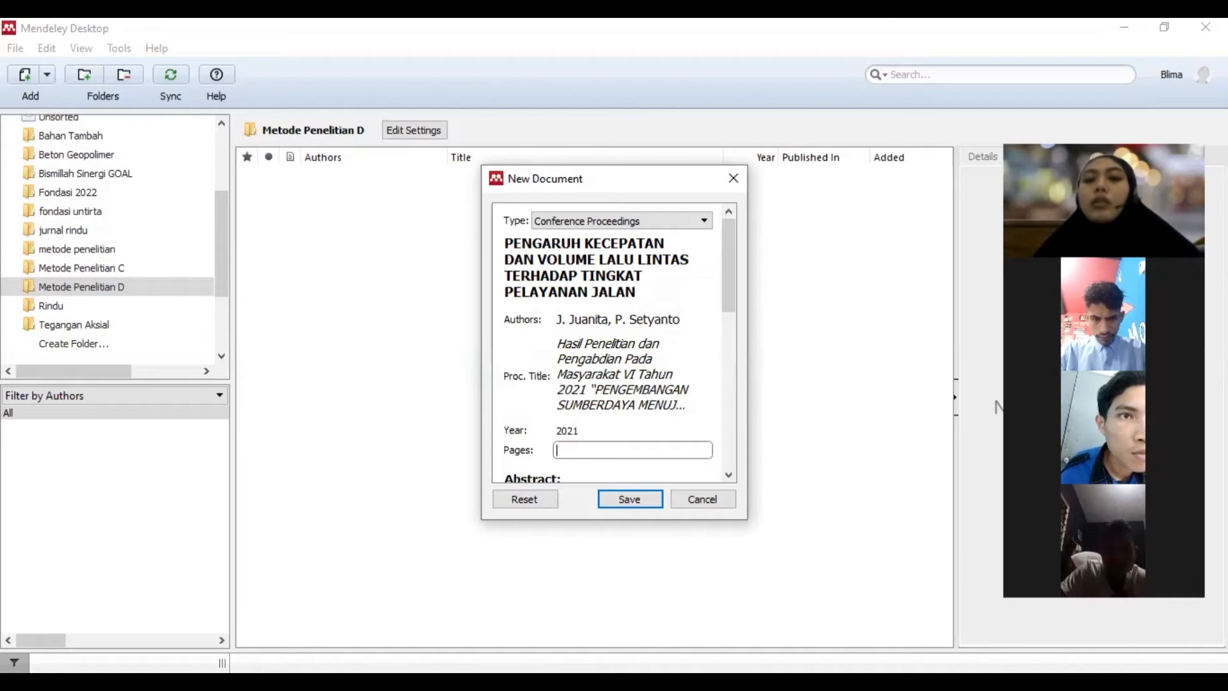
Look up the article's first and last pages in the source and enter the page range 382-388.
key(alt+Tab)
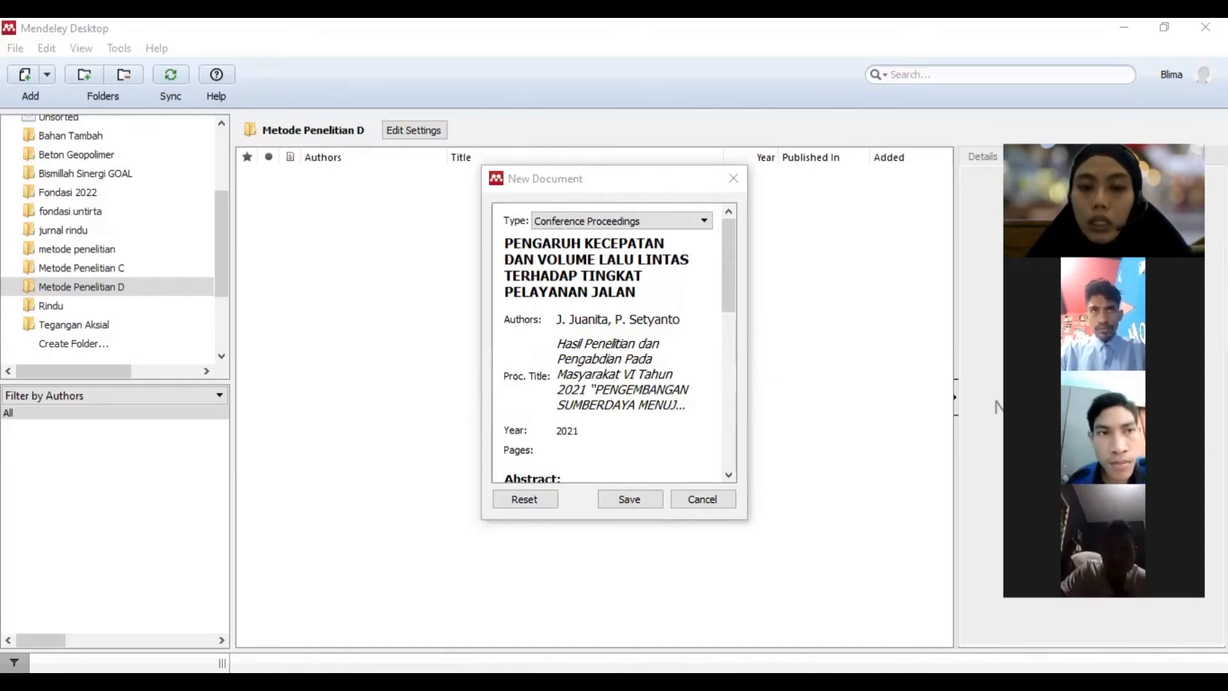
key(Tab)
text(382-)
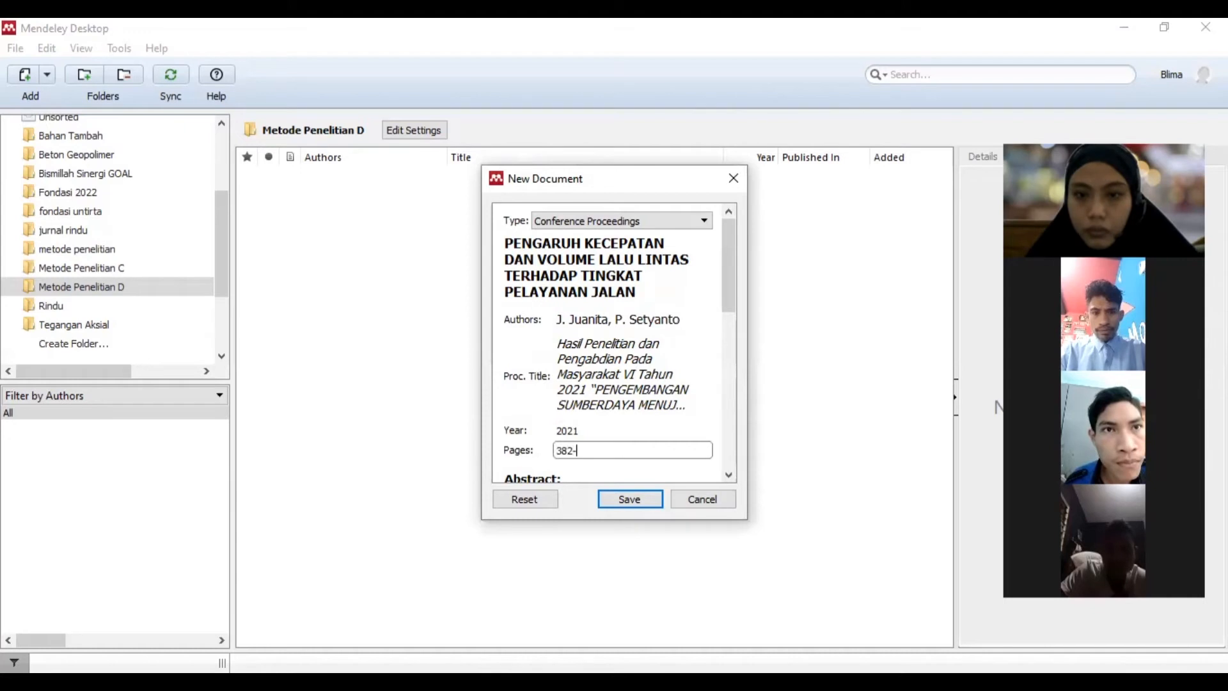
key(alt+Tab)
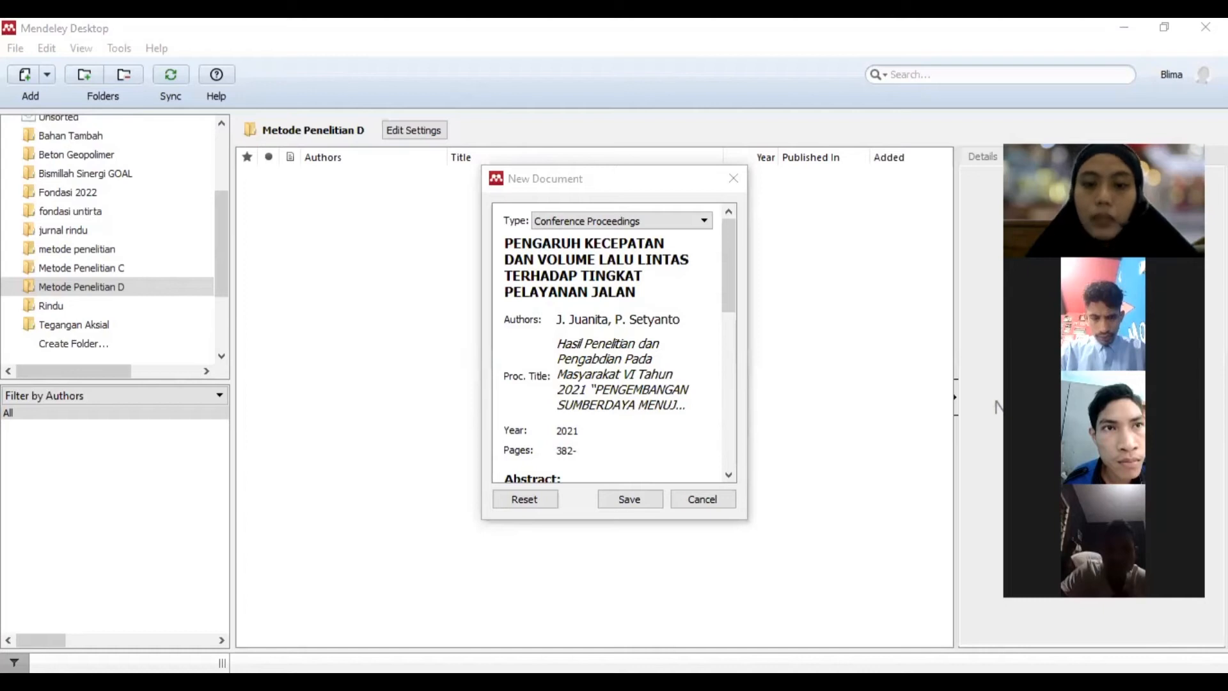
click(586, 449)
text(3)
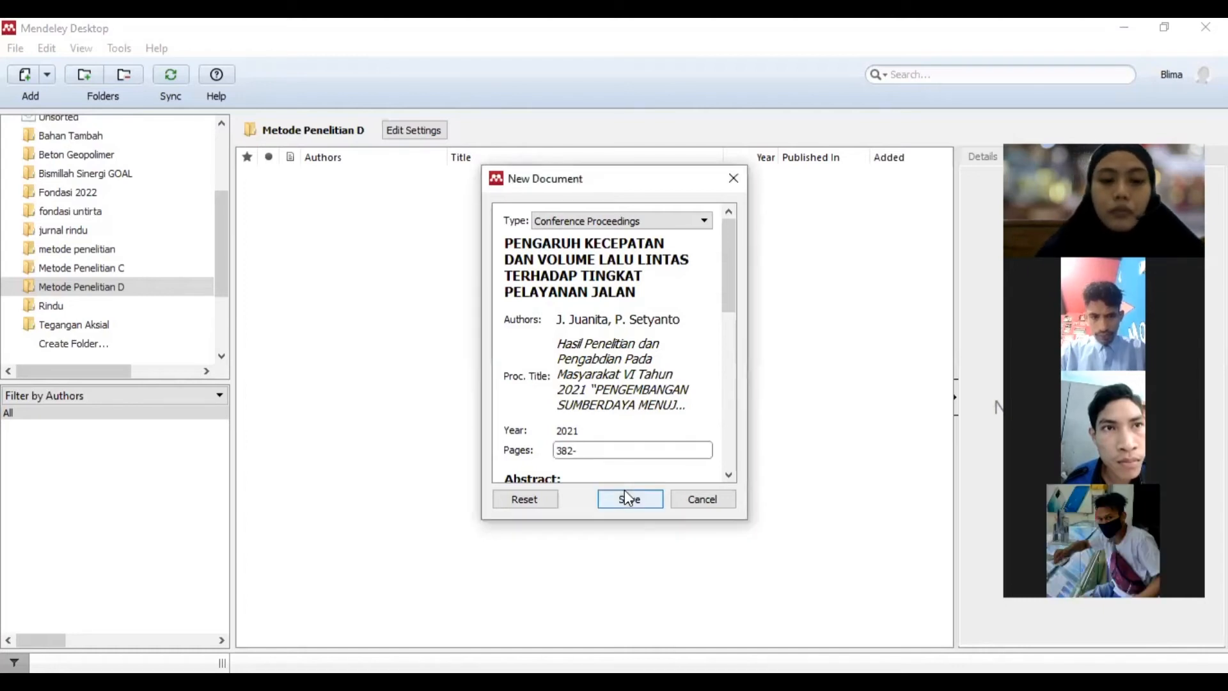
text(88)
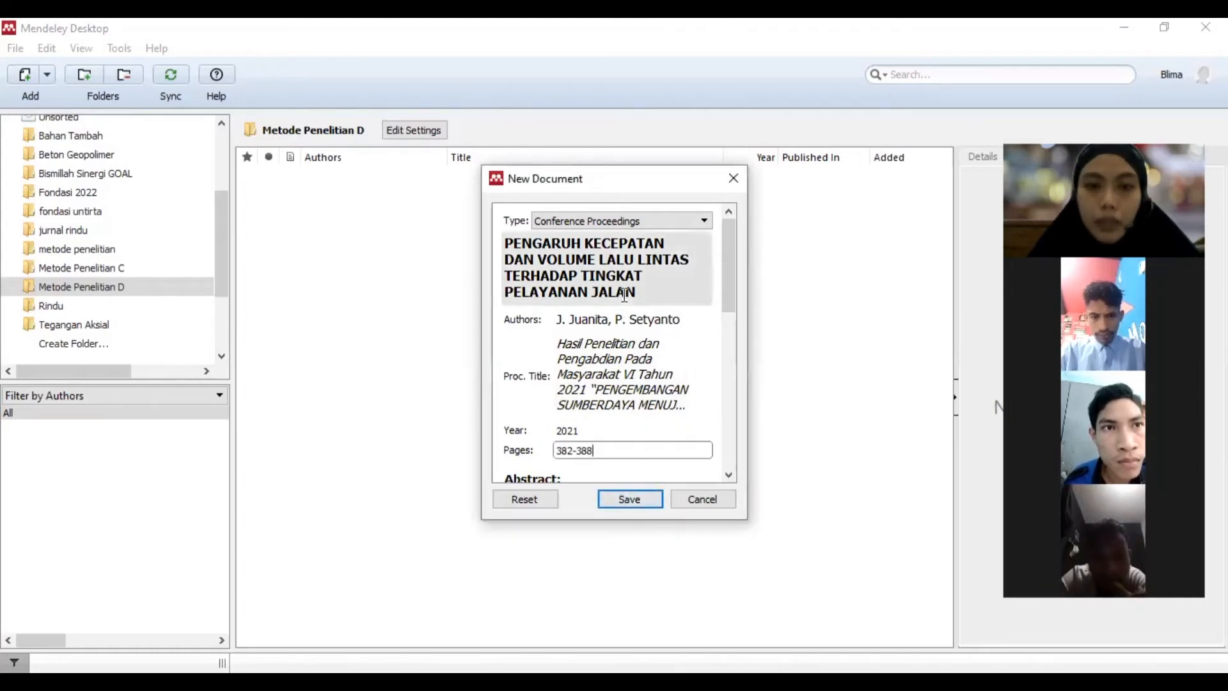
Copy the article's abstract from the source and paste it into the entry's abstract field.
scroll(625, 294, down, 3)
scroll(617, 331, down, 1)
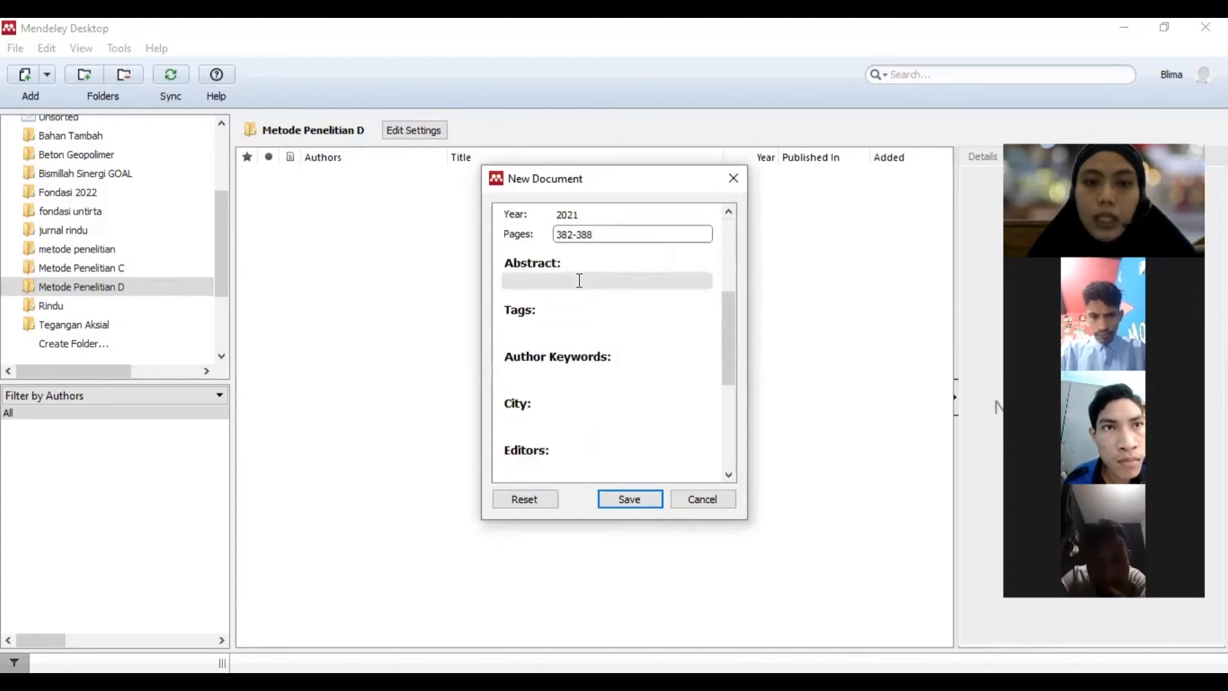
click(578, 281)
key(alt+Tab)
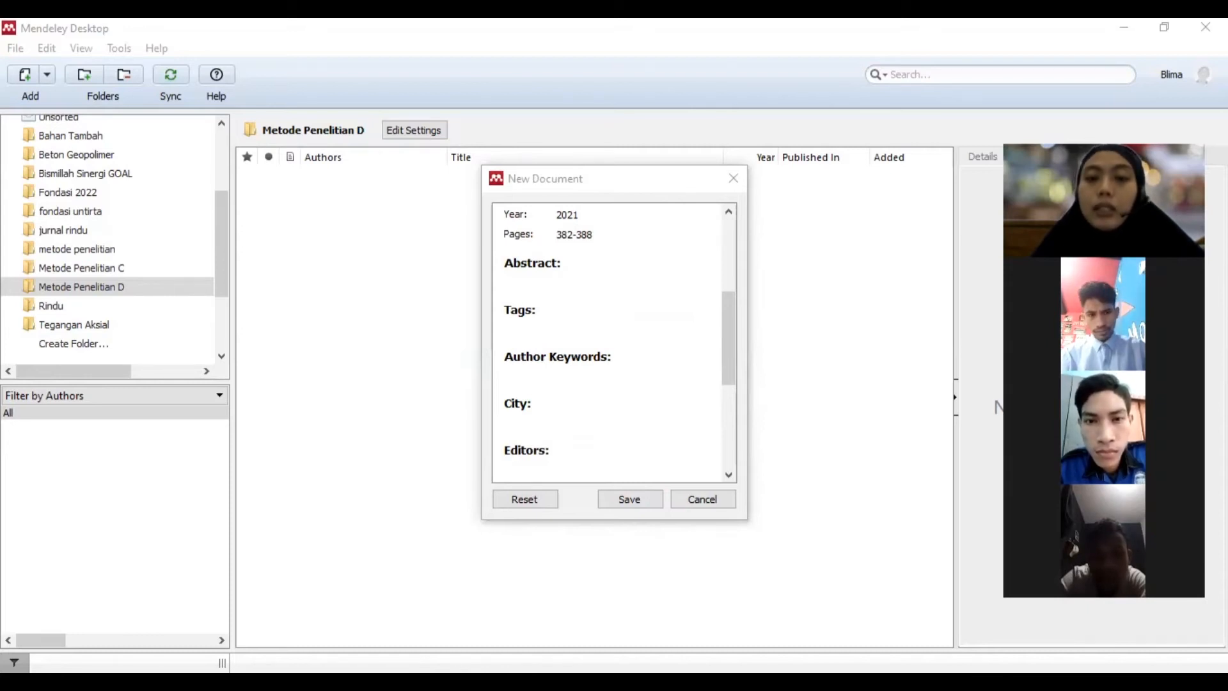
click(573, 295)
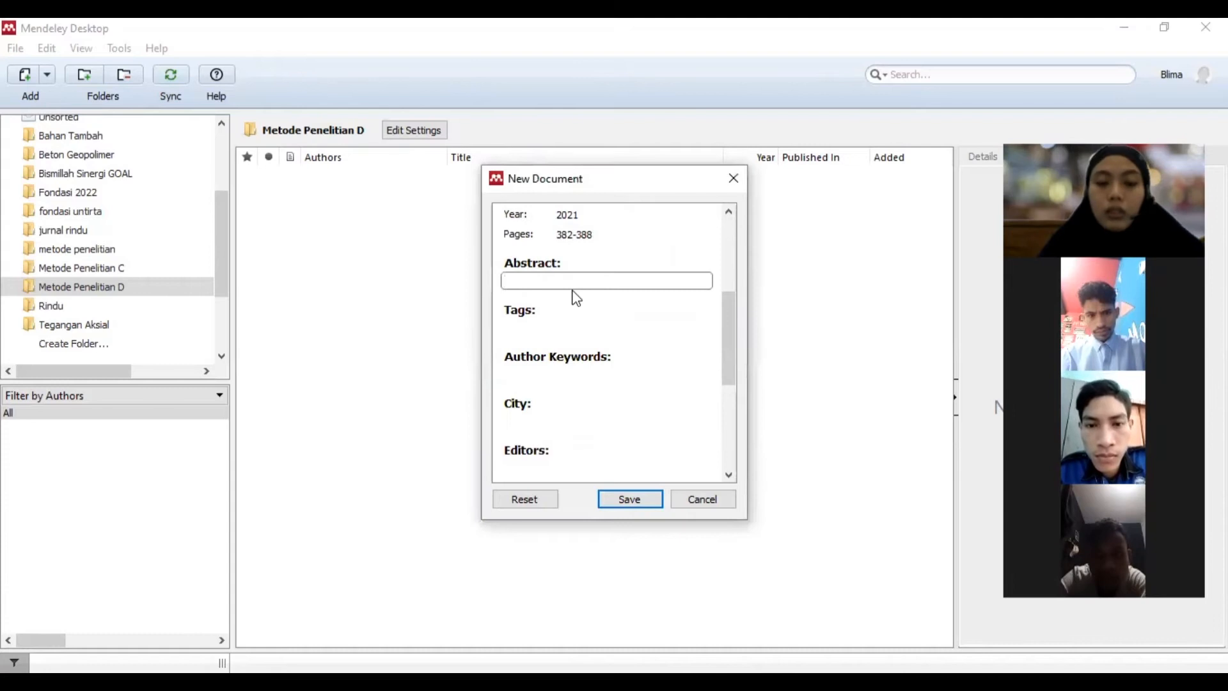
key(ctrl+v)
Enter the author keywords "pelayanan jalan; kecepatan; derajat kejenuhan; volume lalu lintas" from the source, without the "Kata Kunci:" label.
scroll(625, 272, down, 5)
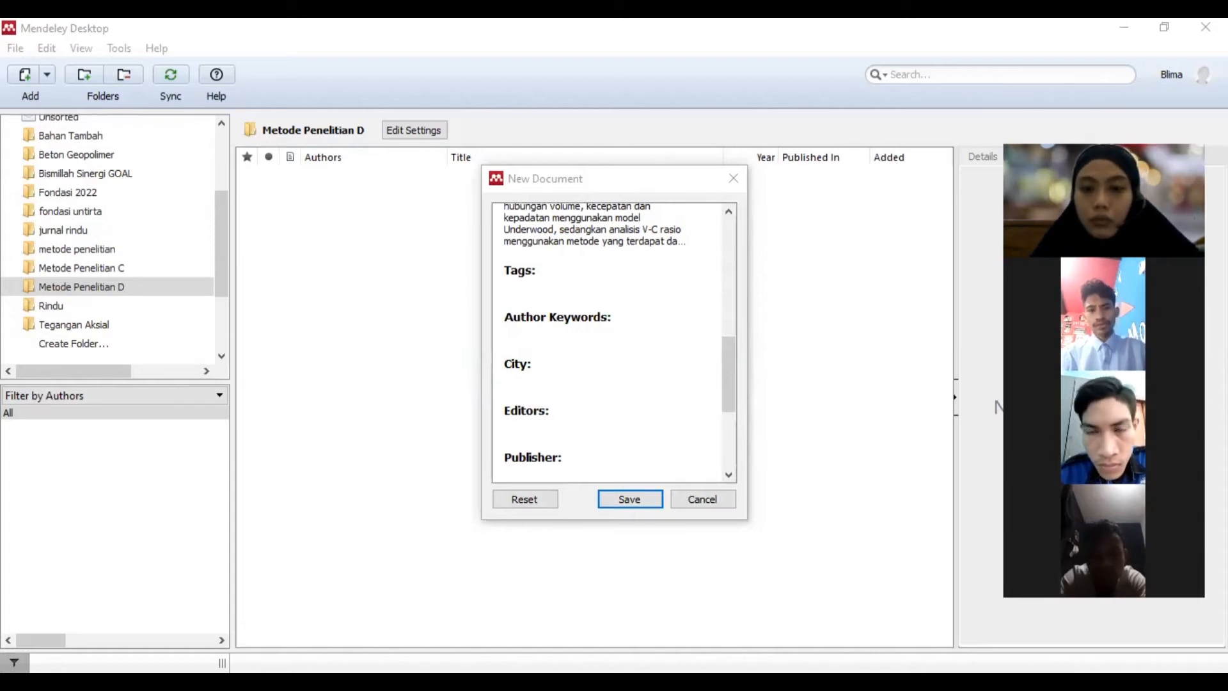
click(552, 327)
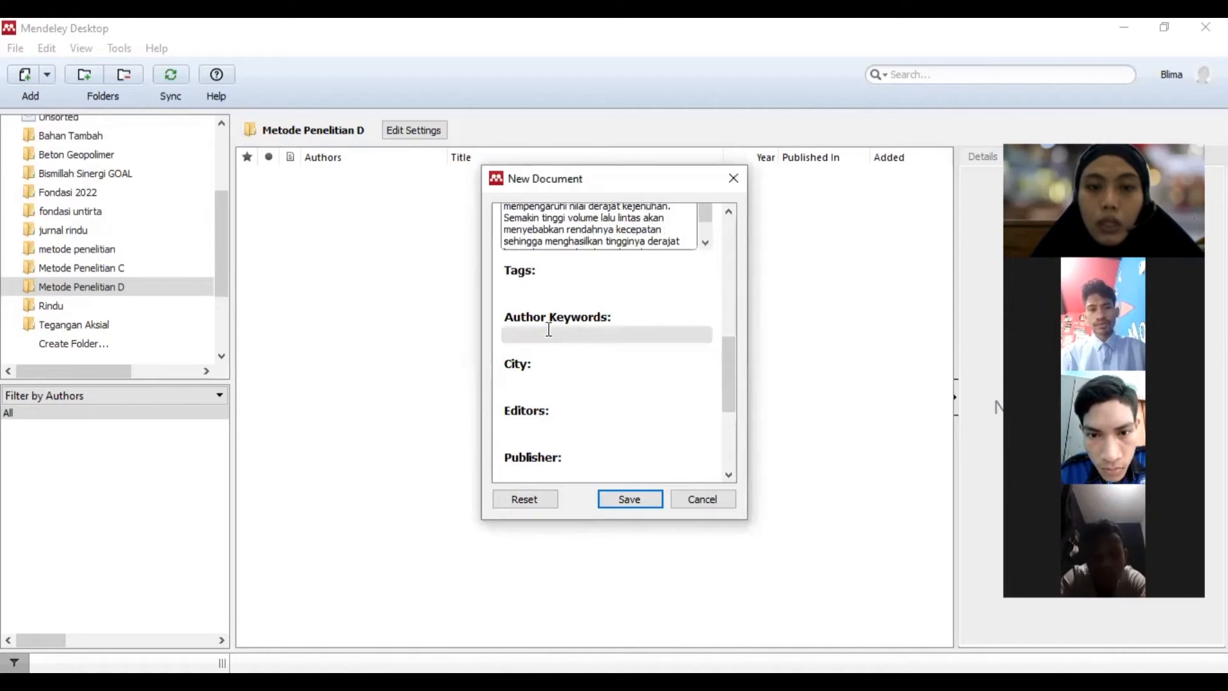
text(Kata Kunci: pelayanan jalan; kecepatan; derajat kejenuhan; volume lalu lintas)
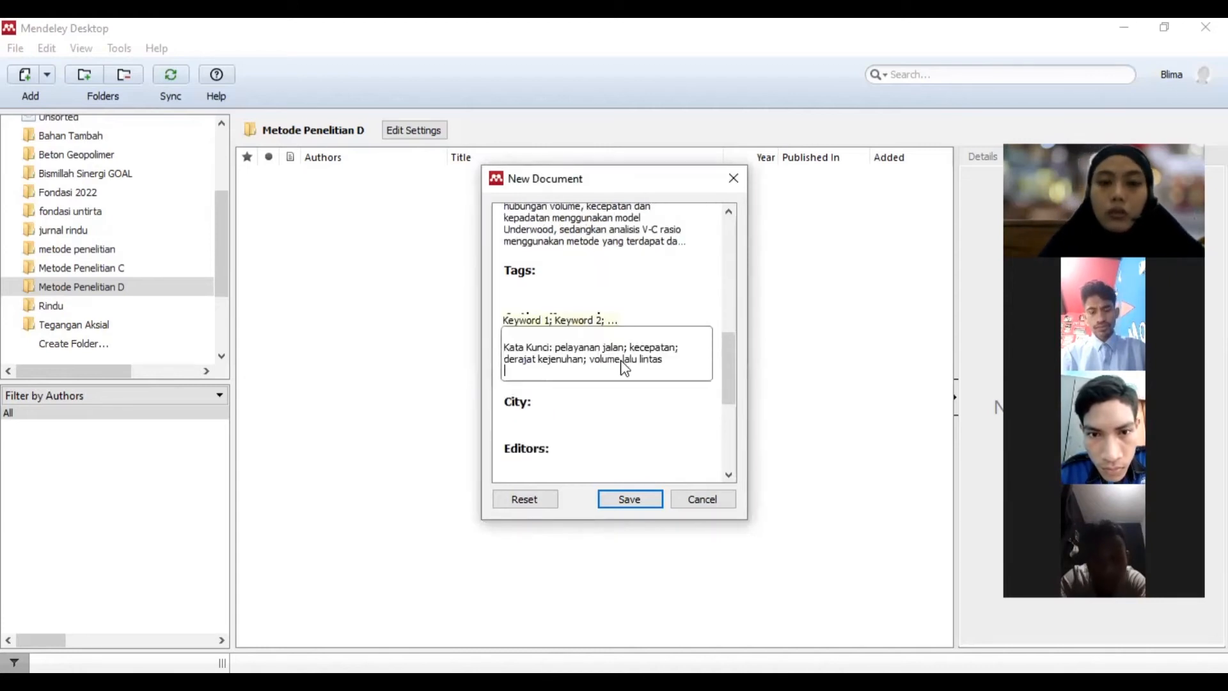
drag(557, 346, 480, 342)
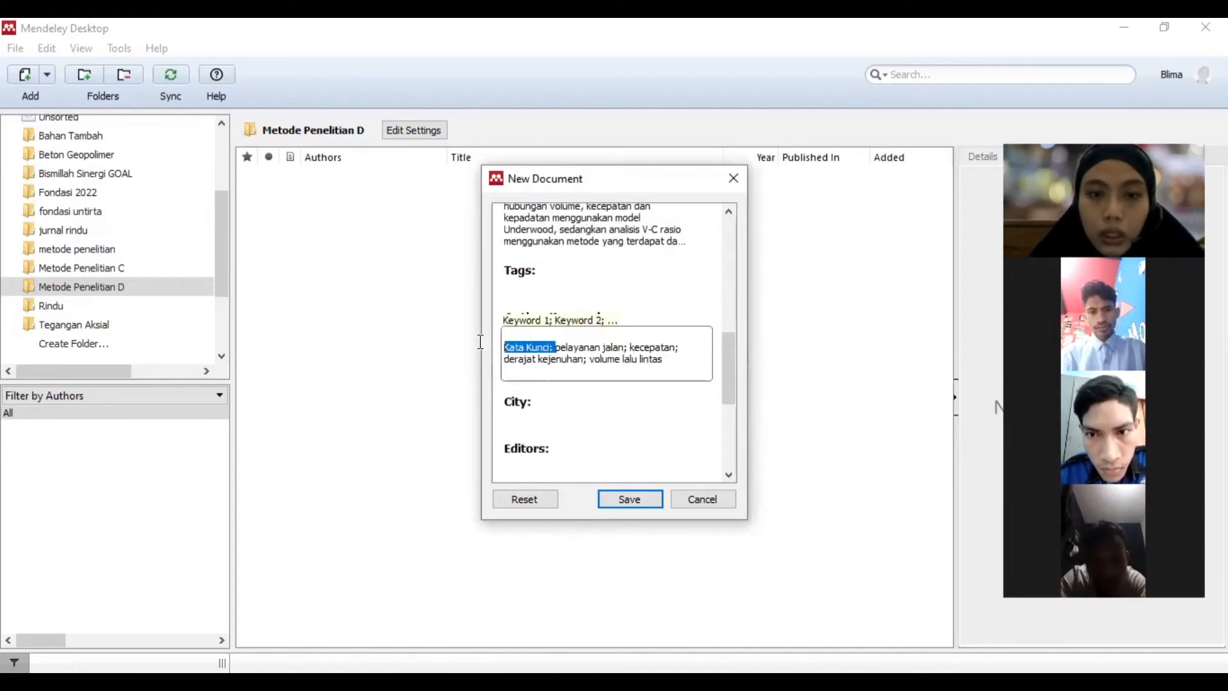
key(BackSpace)
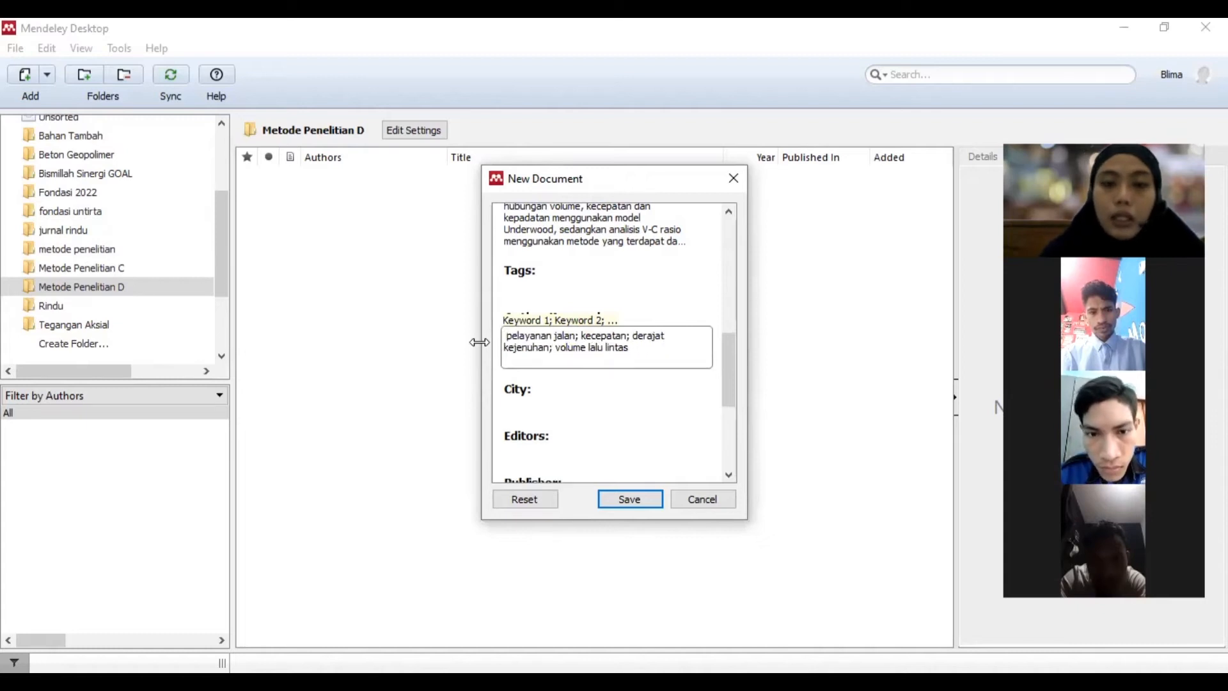
key(Delete)
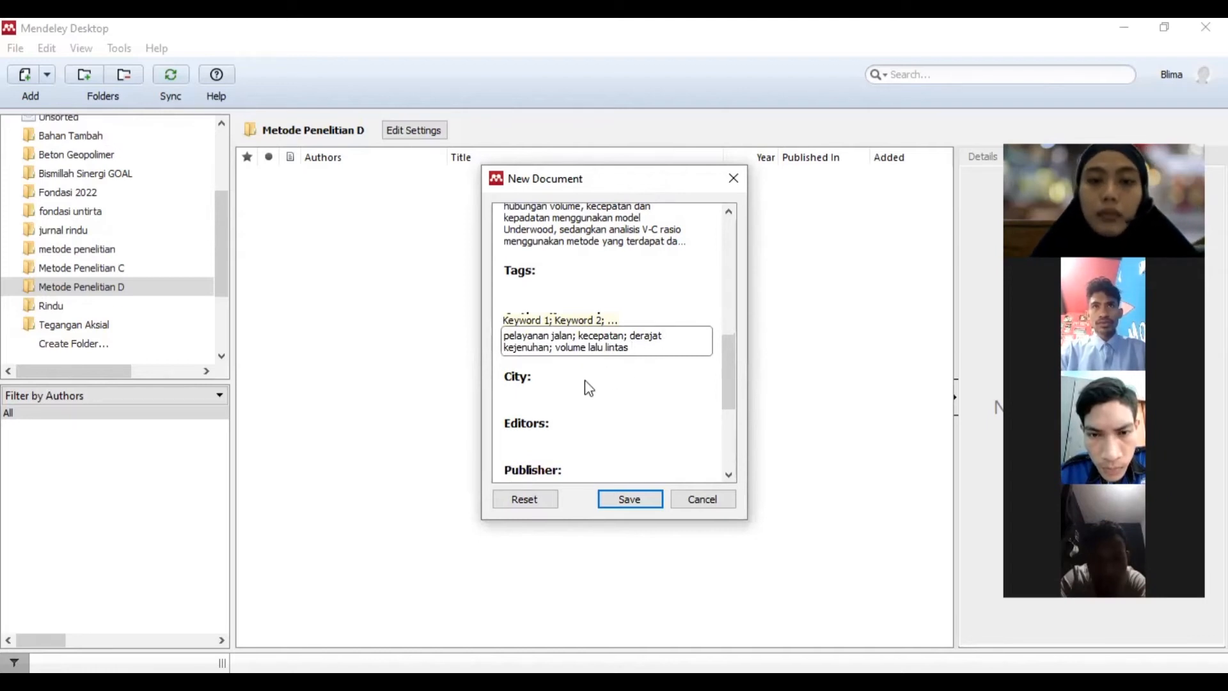
Look up the city in the source and set the entry's city to Purwokerto.
click(553, 391)
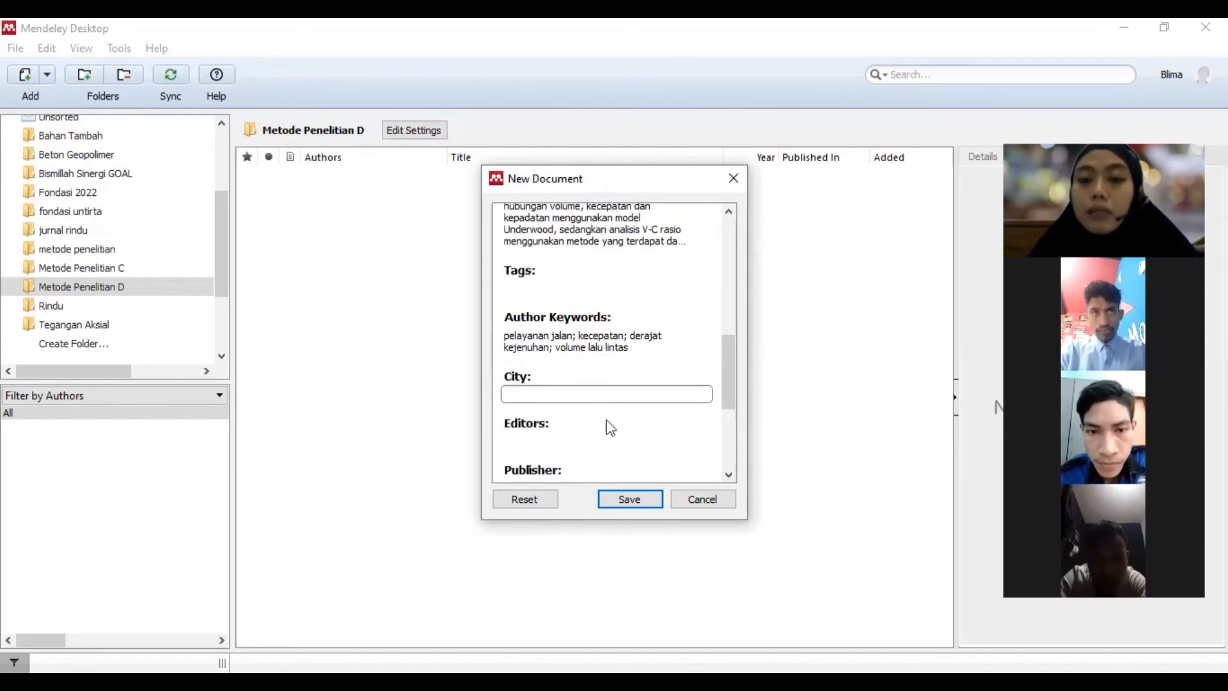
key(alt+Tab)
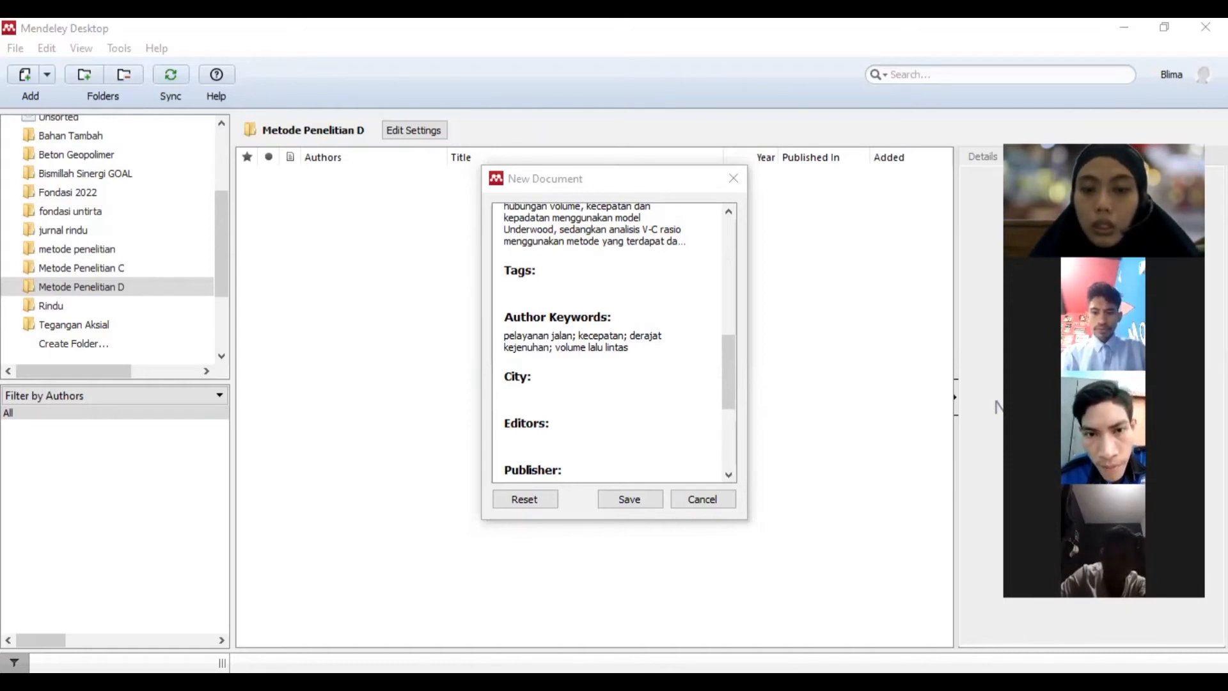
click(611, 430)
text(P)
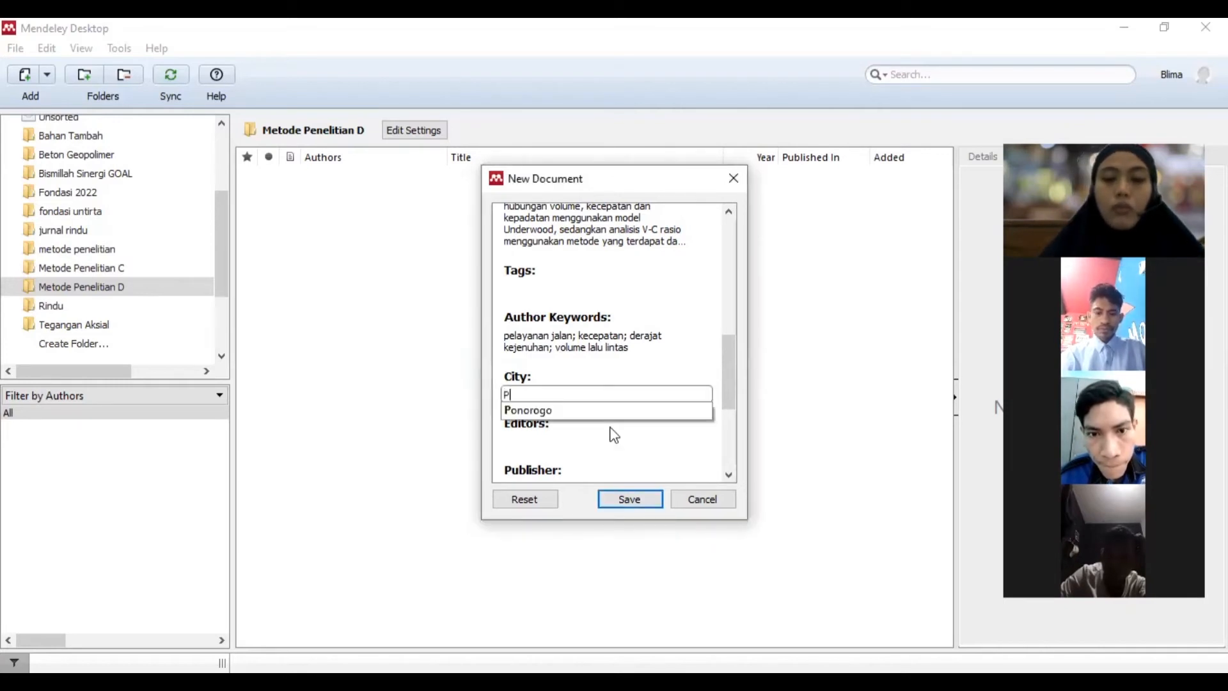
text(urwokerto)
scroll(615, 430, down, 2)
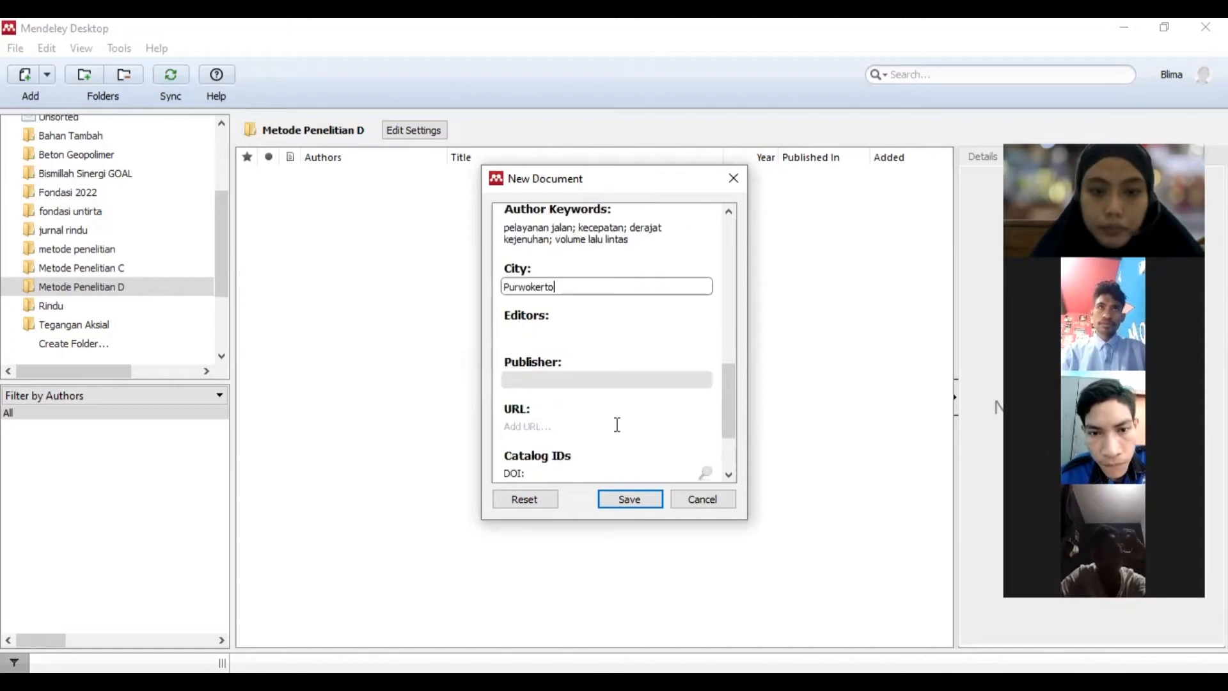
scroll(611, 368, down, 1)
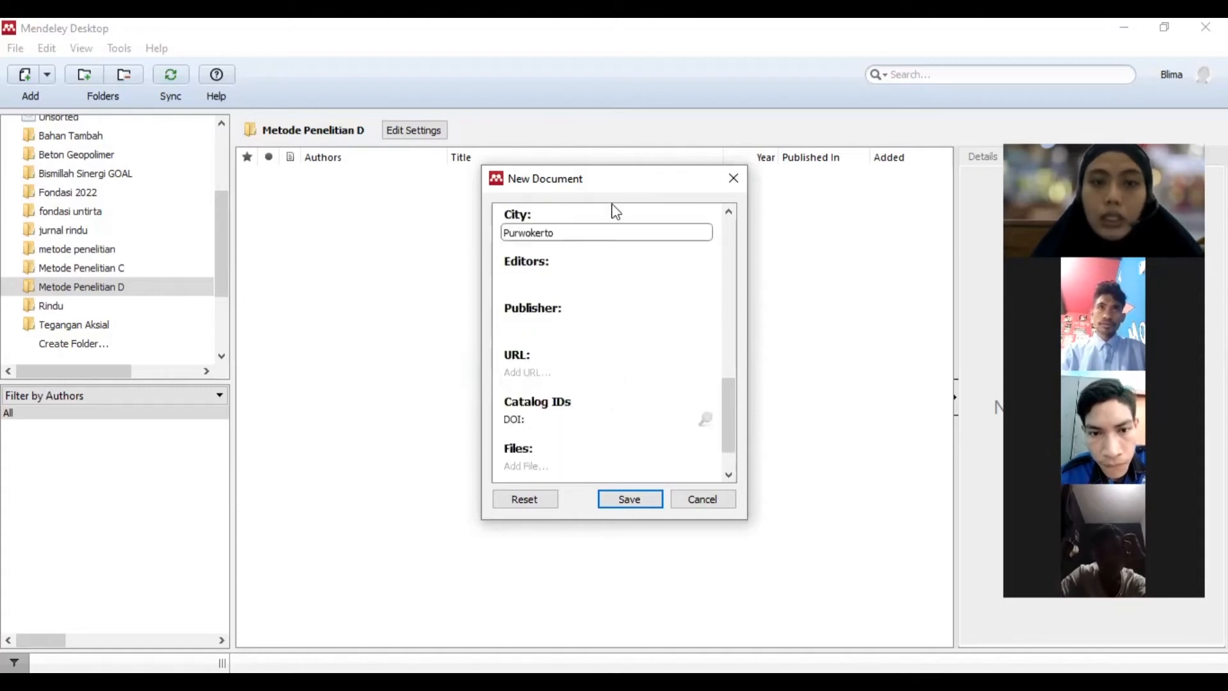
Review the remaining fields of the new conference proceedings entry and save it to the Metode Penelitian D folder.
scroll(607, 243, down, 1)
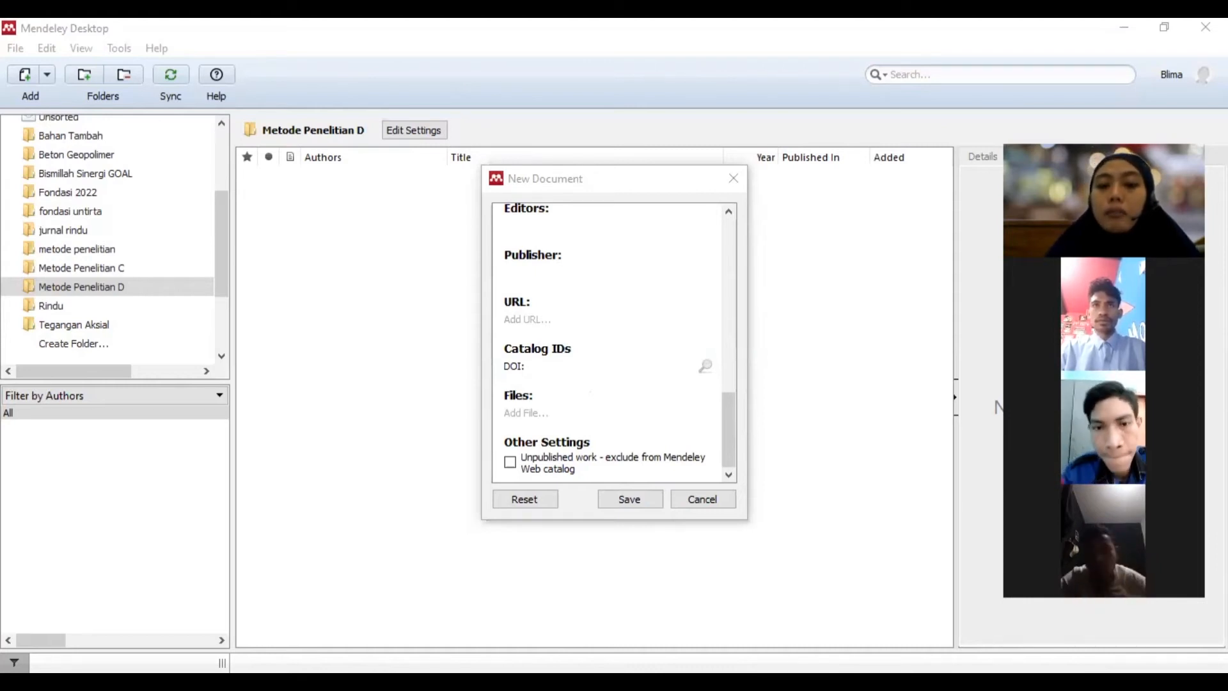
click(623, 411)
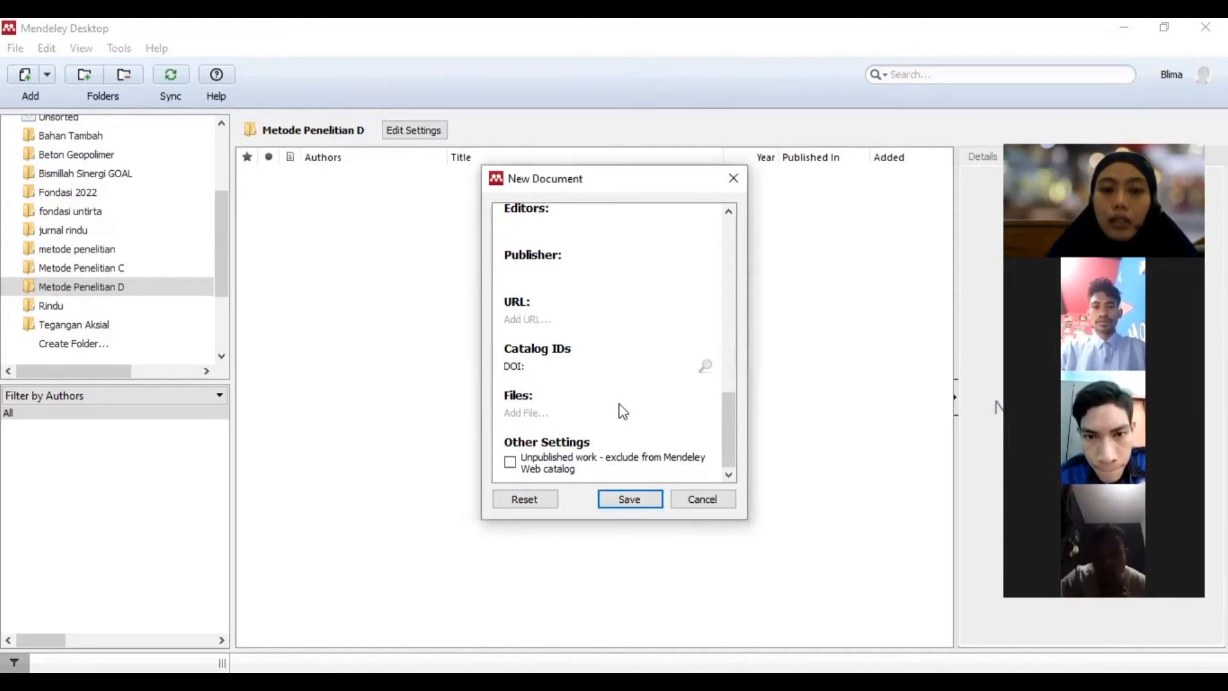
scroll(622, 409, up, 5)
click(629, 498)
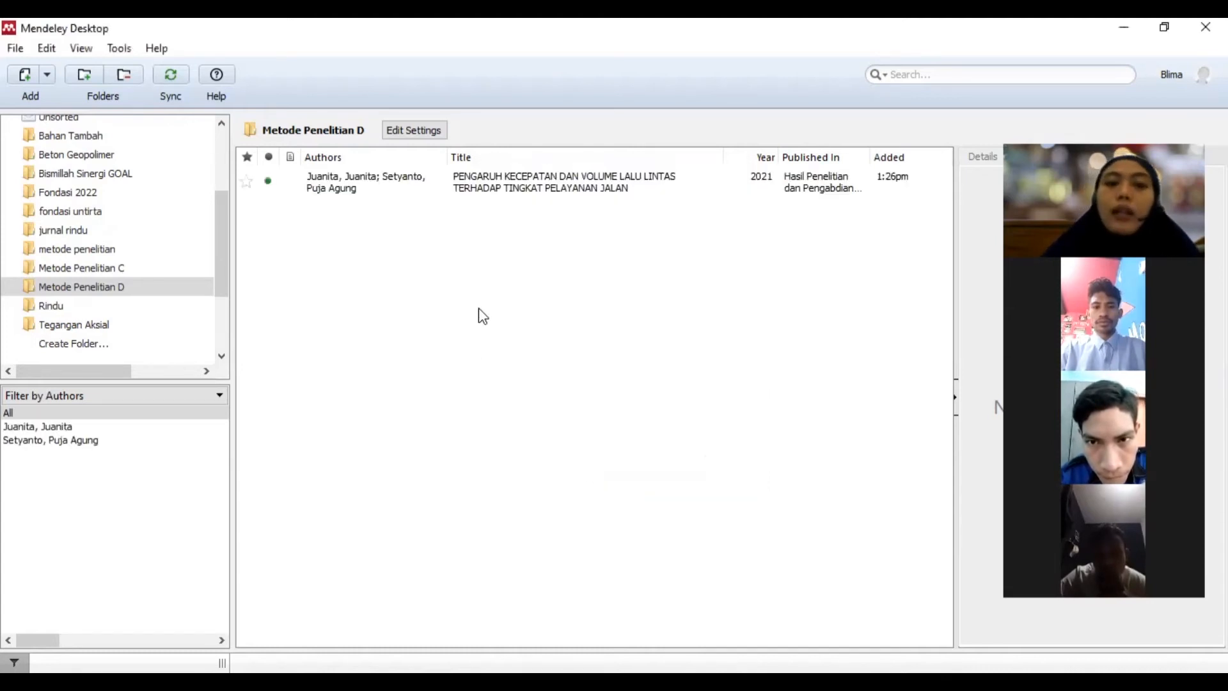
Select the new proceedings entry, synchronize the library and check the entry's details down to the URL field.
click(494, 190)
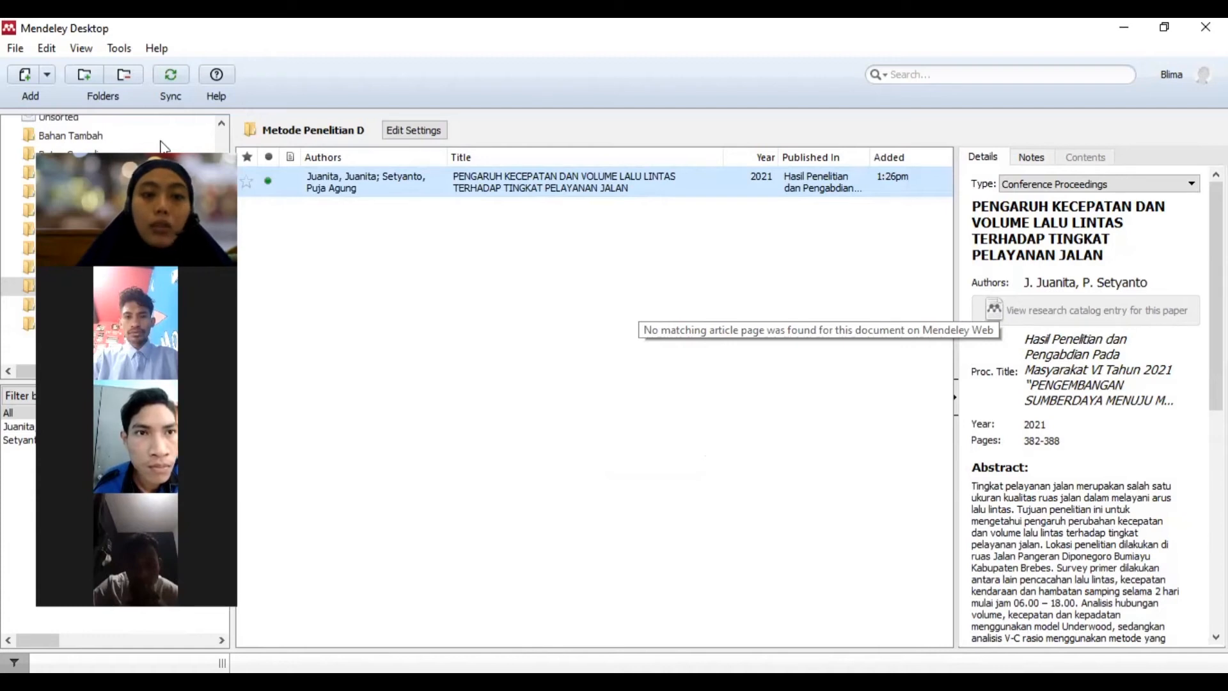
click(173, 74)
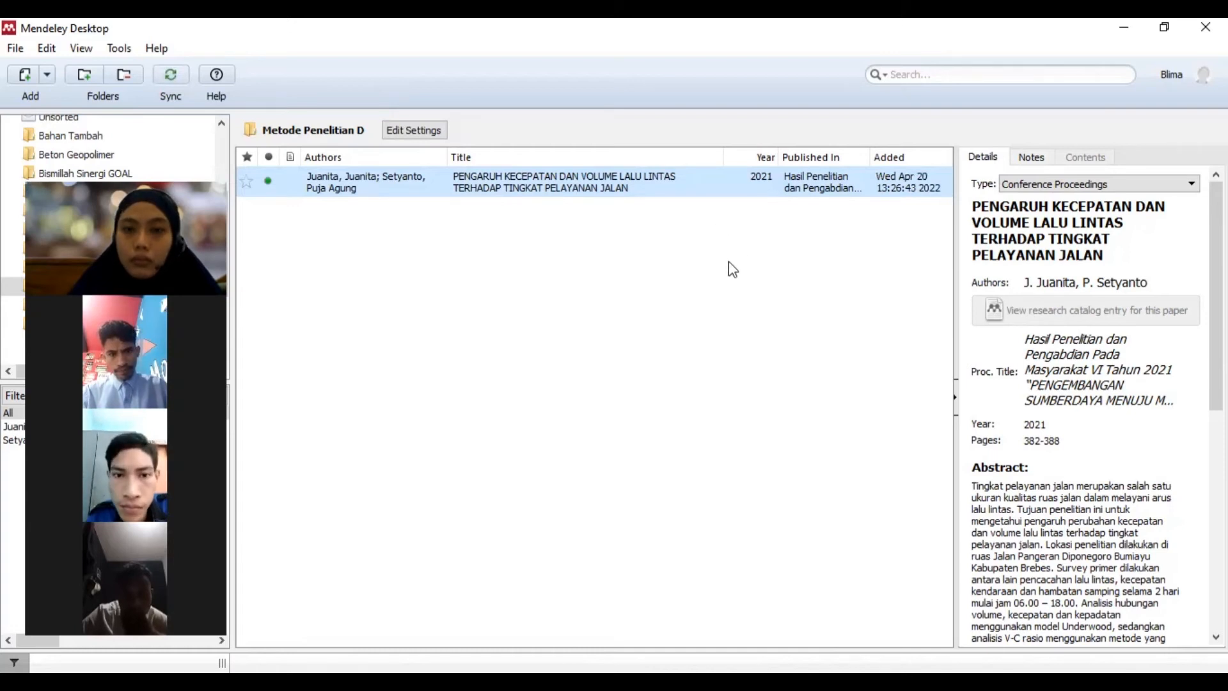
click(1059, 314)
click(668, 259)
click(624, 180)
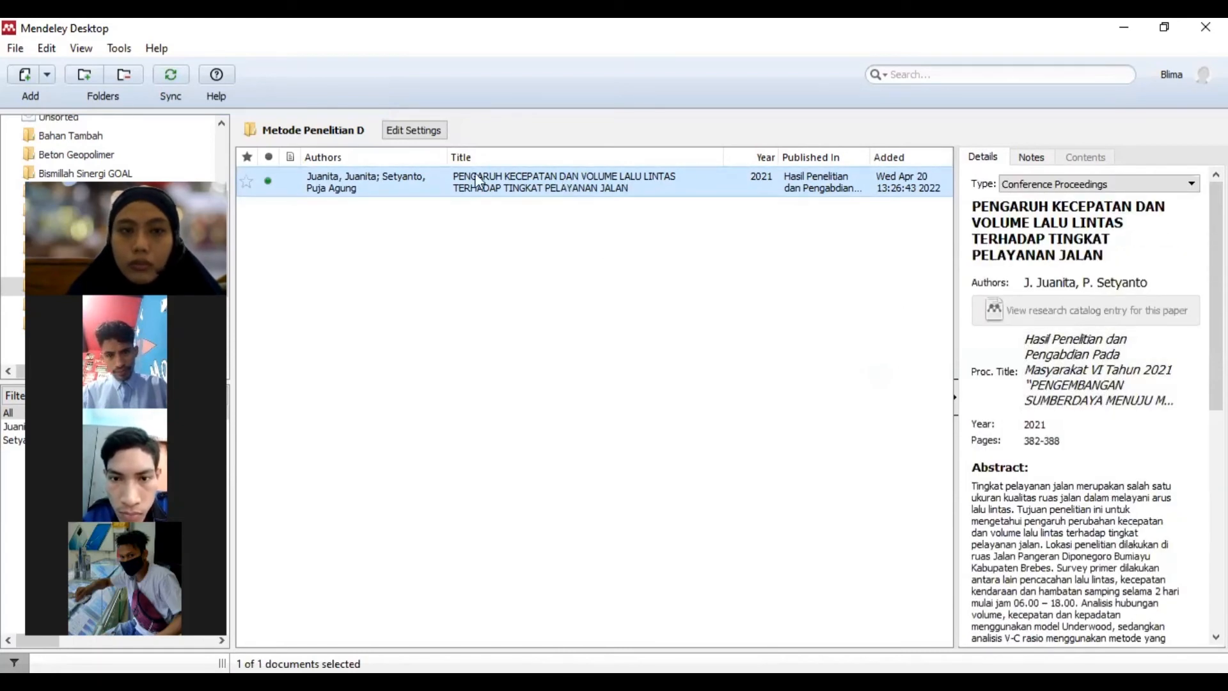
click(171, 75)
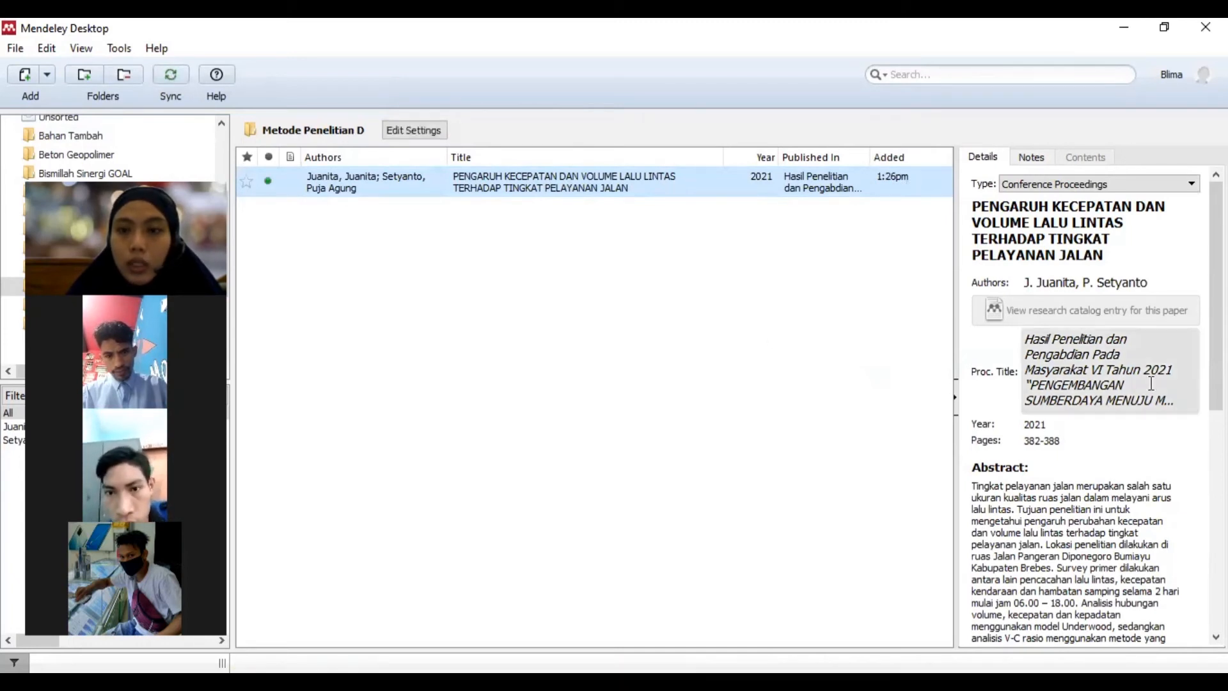
scroll(1093, 483, down, 6)
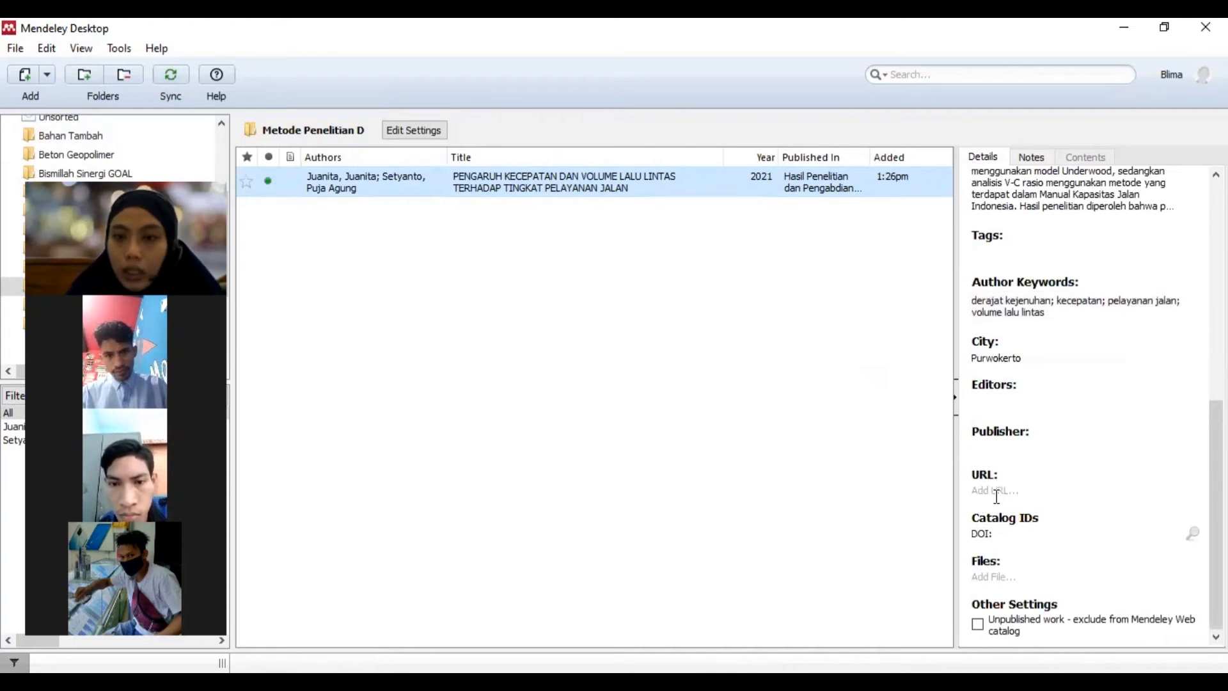
click(1016, 491)
scroll(1077, 452, up, 6)
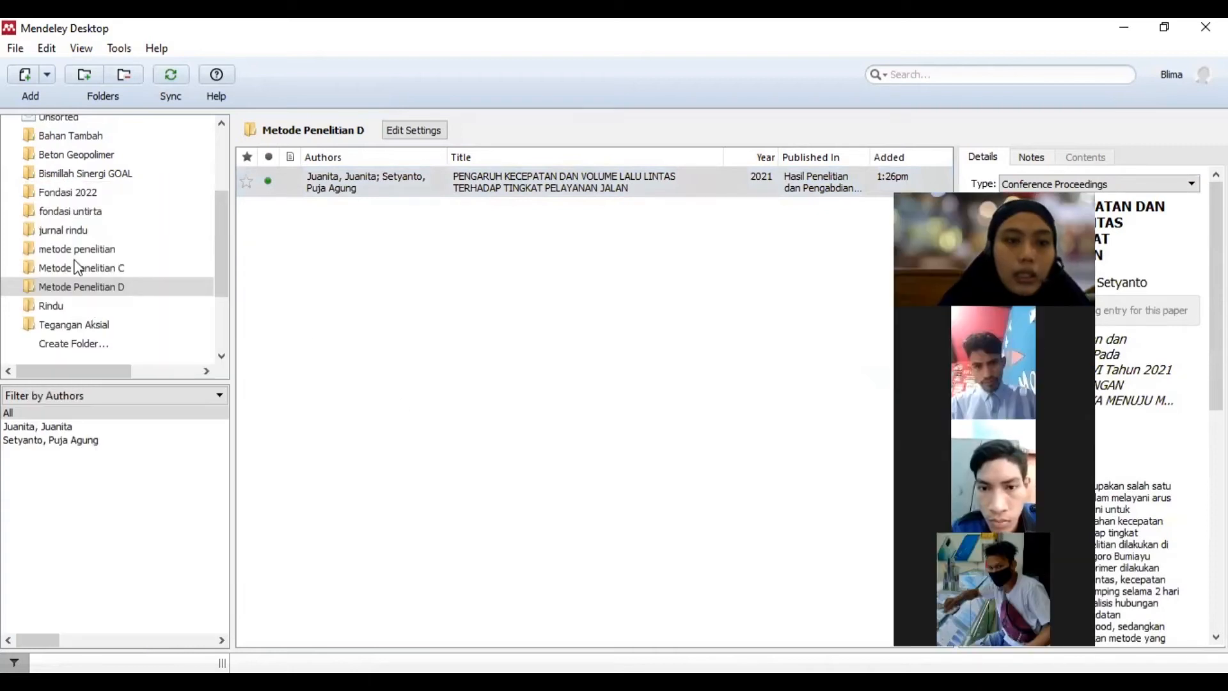
Select the 2014 entry in the Metode Penelitian C folder and synchronize the library.
click(83, 267)
click(96, 268)
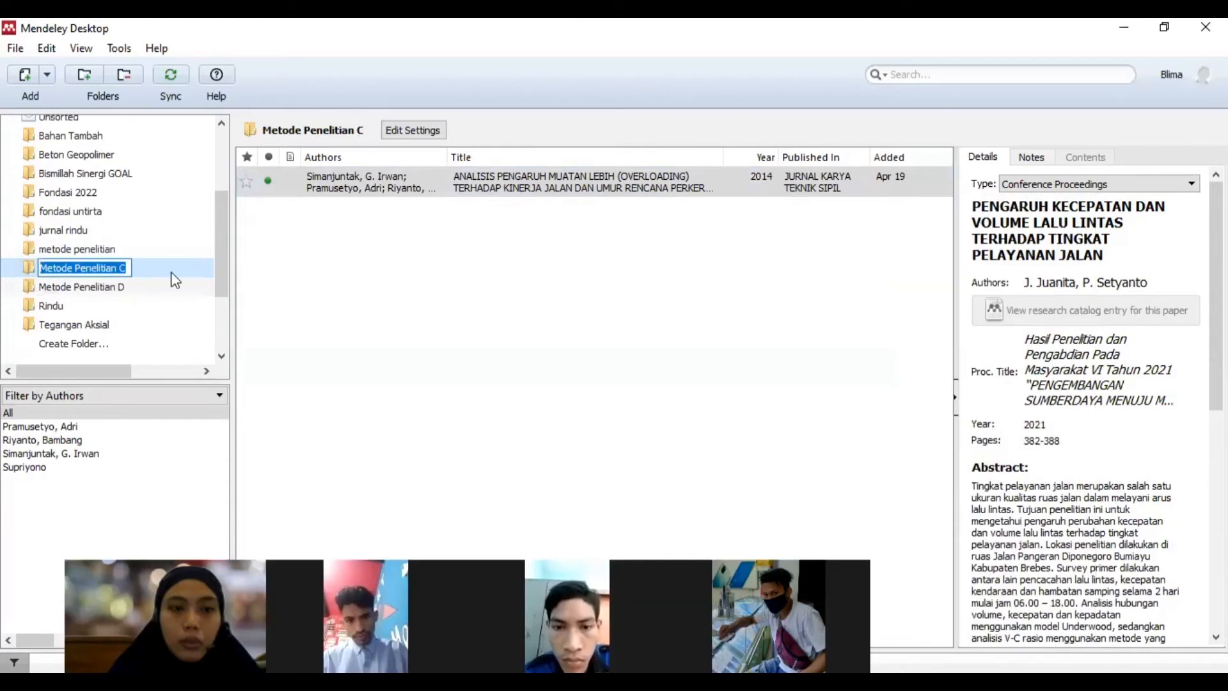
click(131, 286)
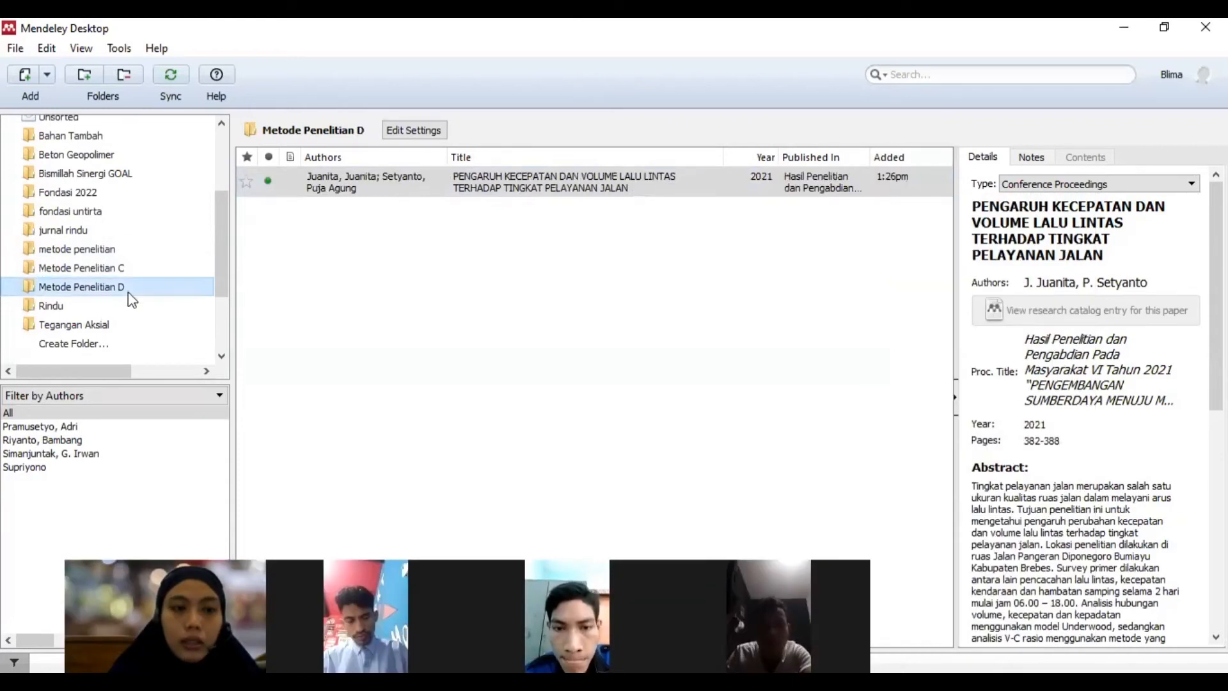
click(130, 271)
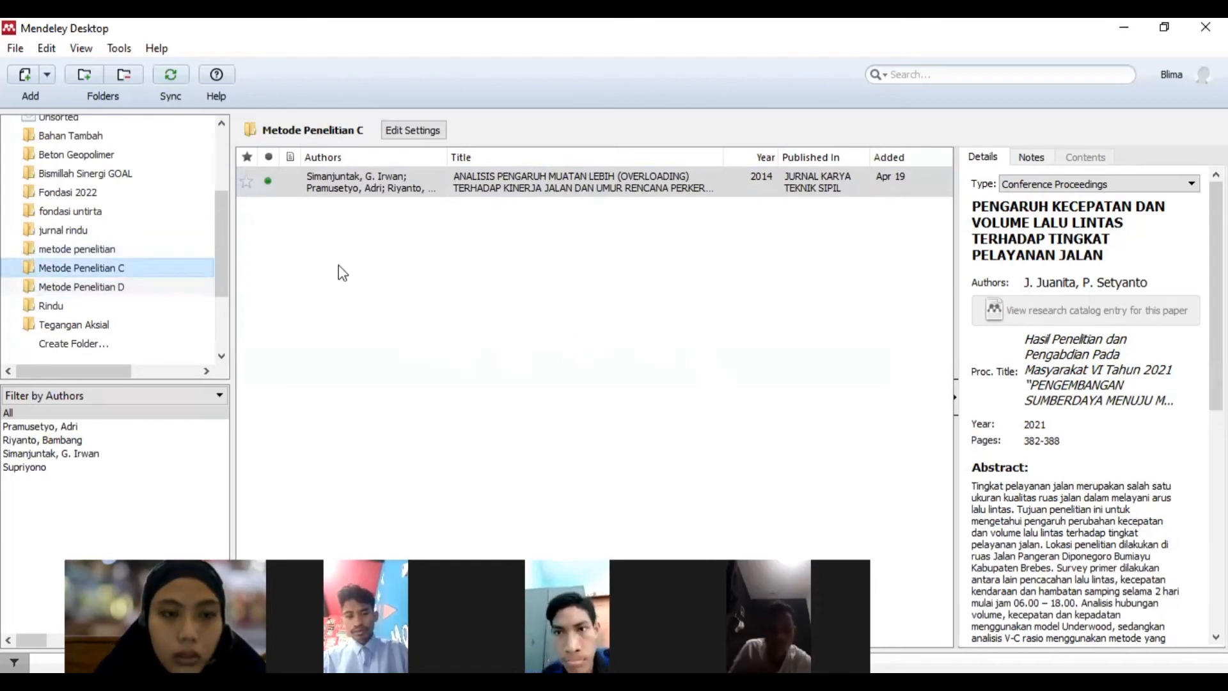
click(536, 173)
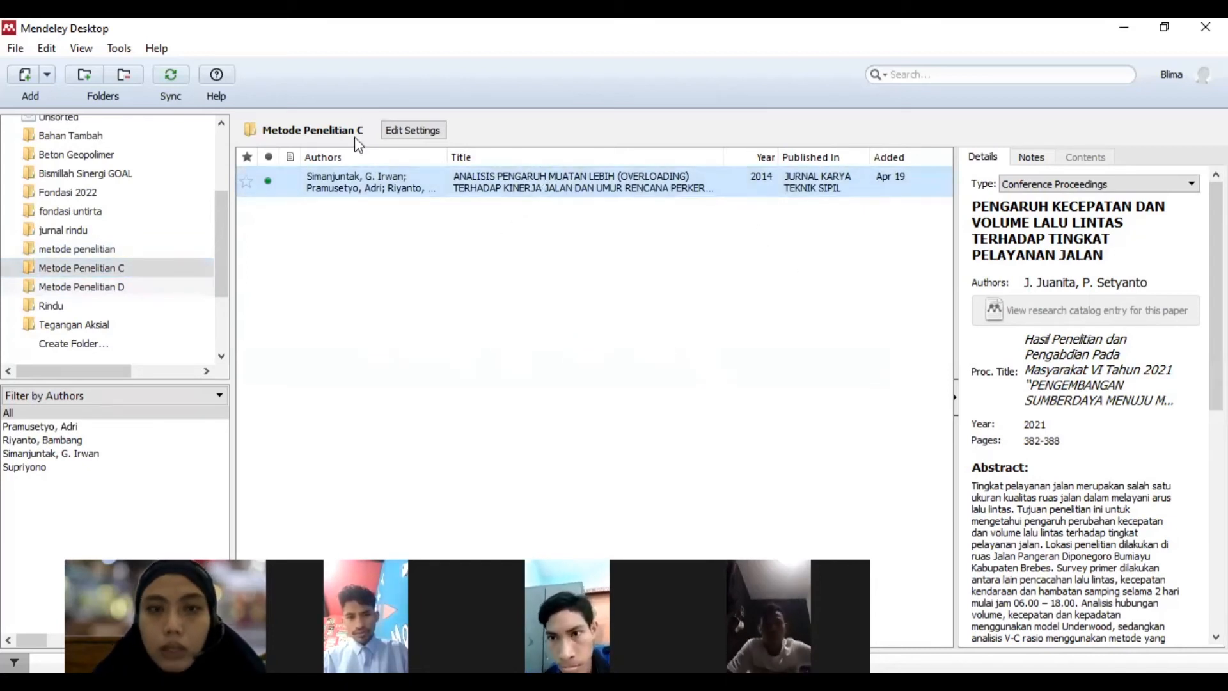
click(169, 75)
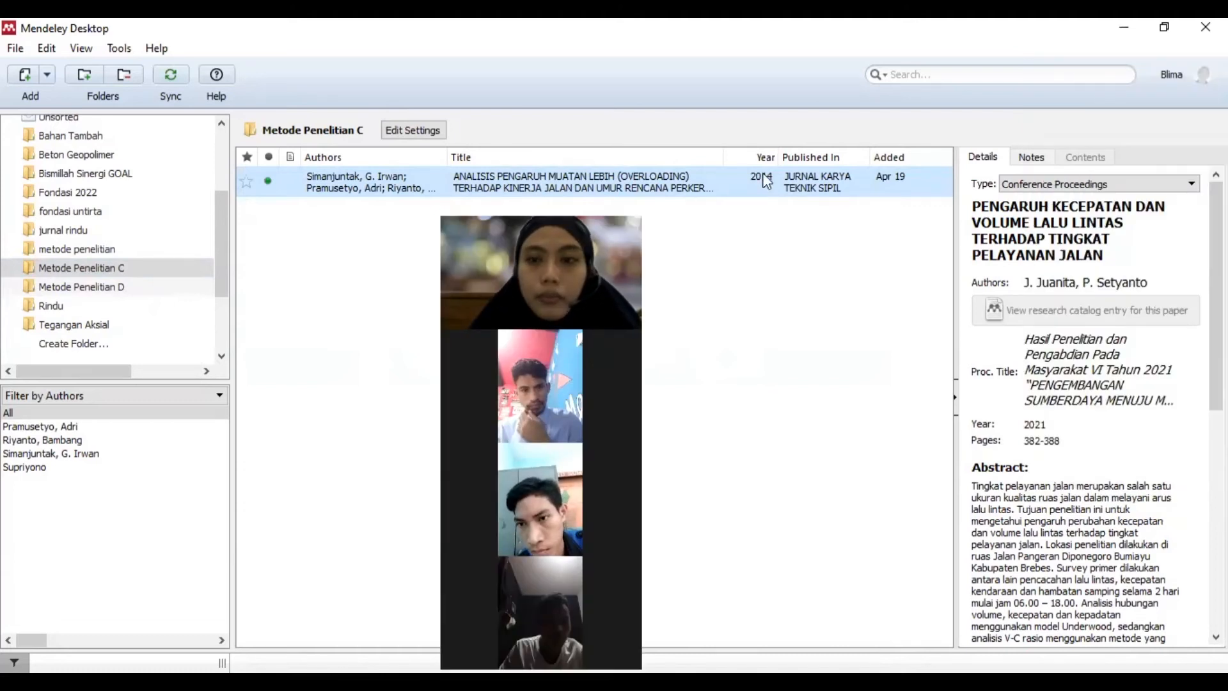
click(1082, 384)
scroll(1072, 472, down, 8)
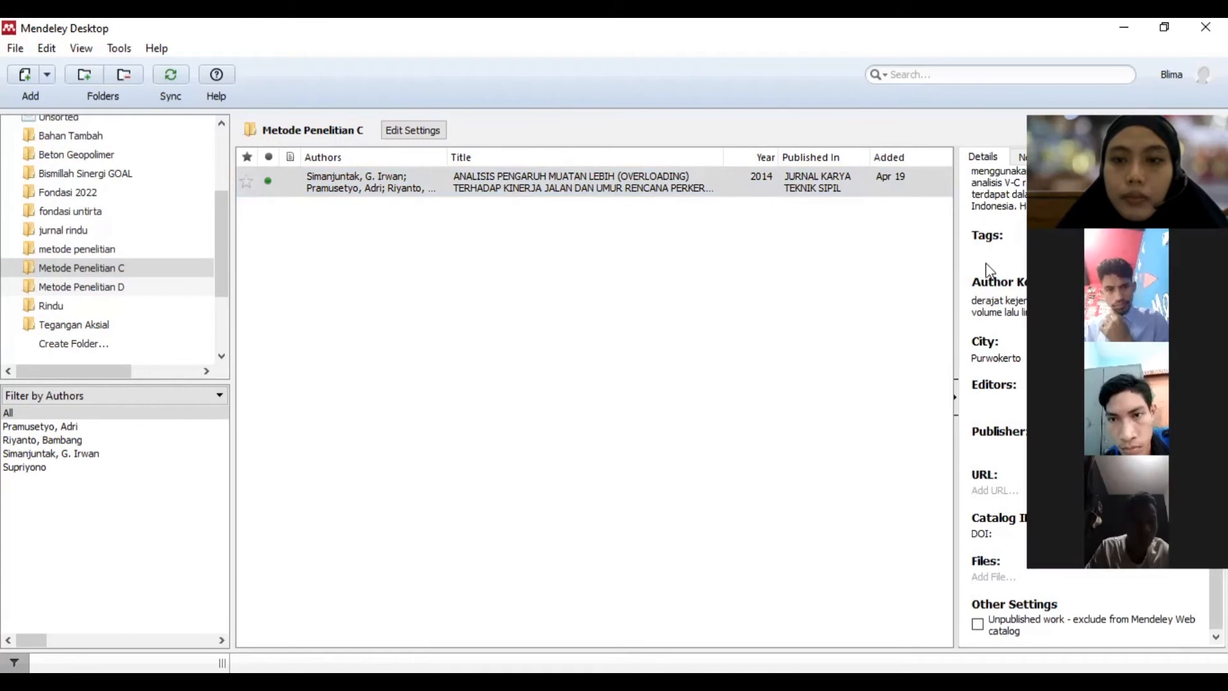
scroll(995, 240, up, 8)
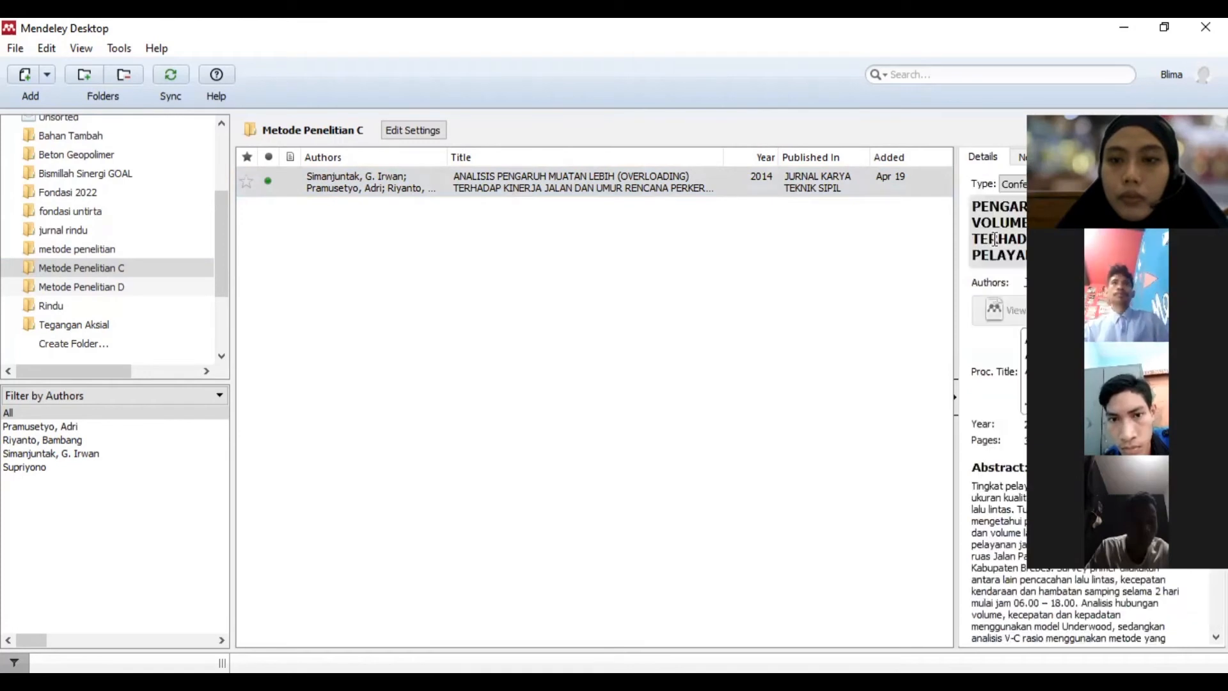
Return to the proceedings entry in Metode Penelitian D, synchronize the library again and check its details.
click(100, 288)
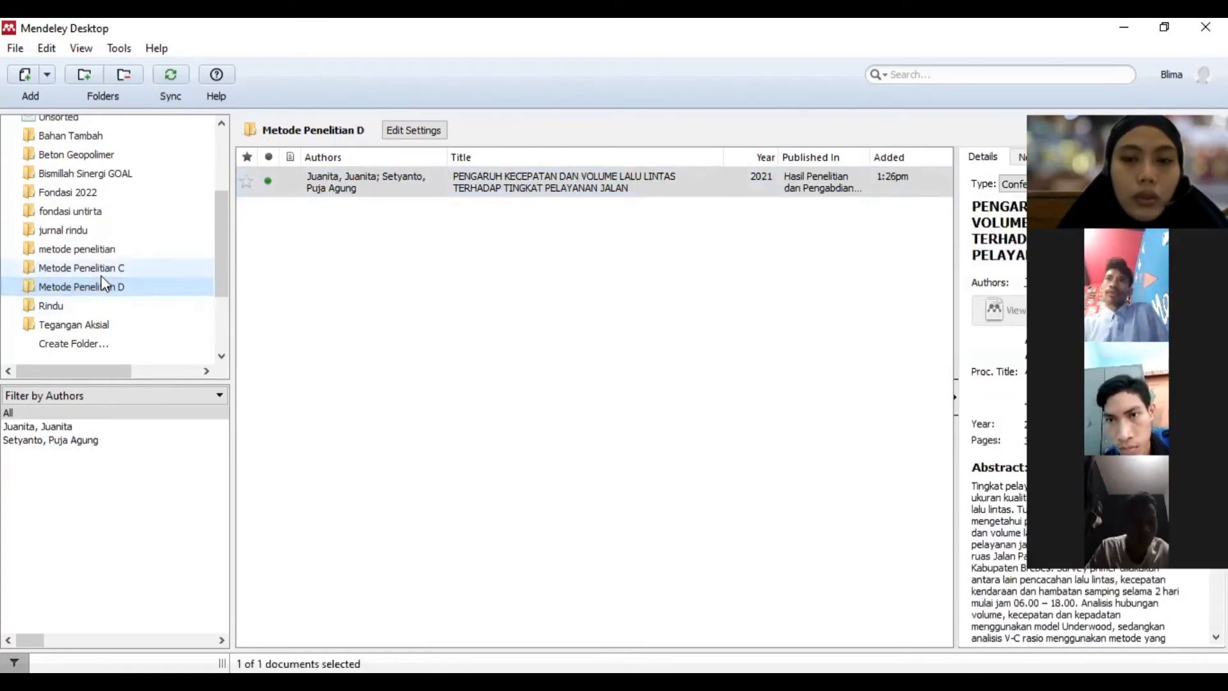
click(642, 185)
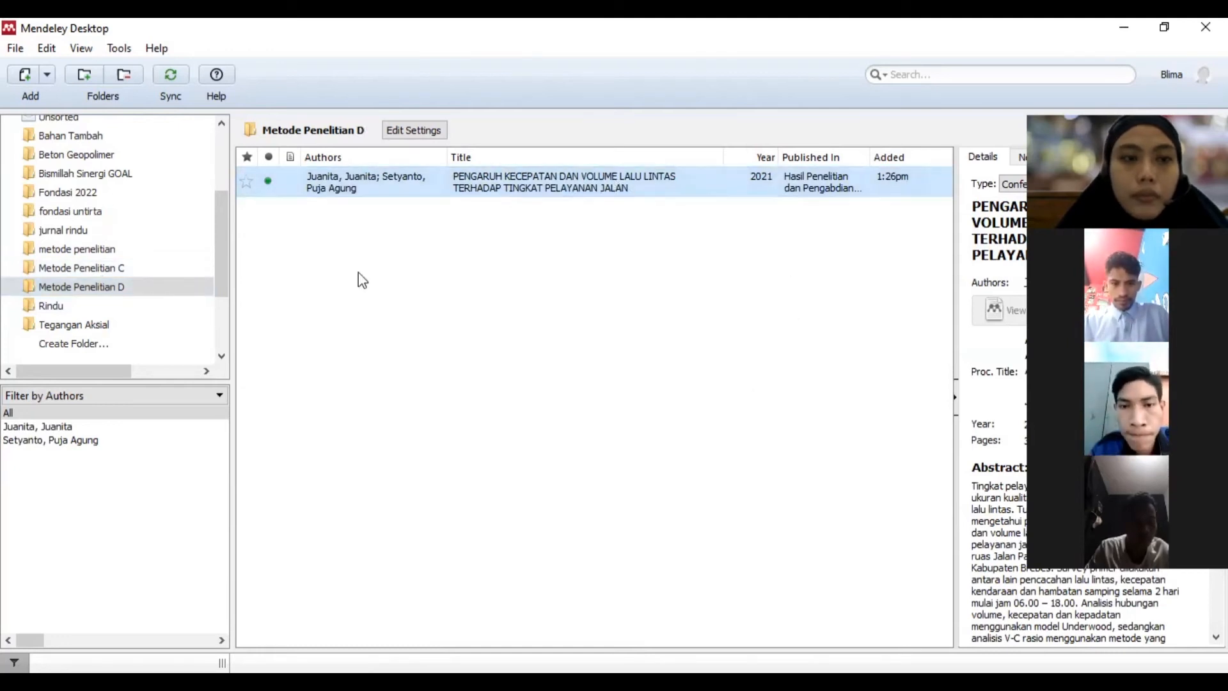
click(171, 73)
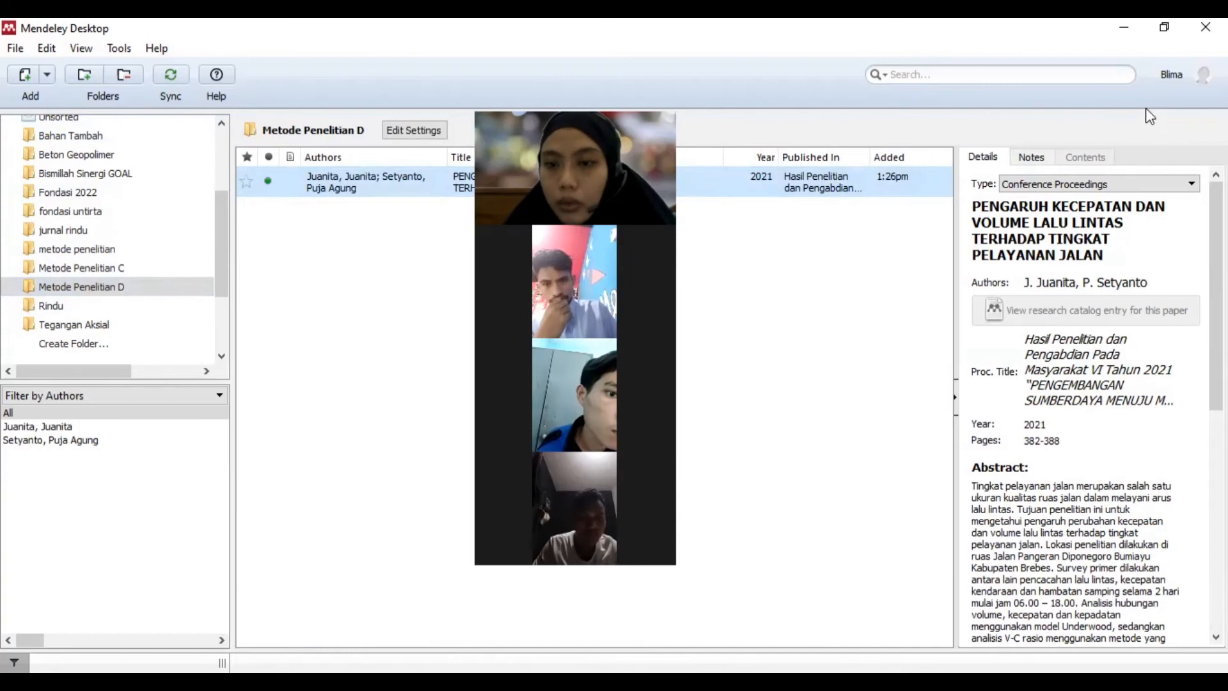
scroll(1131, 415, down, 9)
scroll(1061, 374, up, 3)
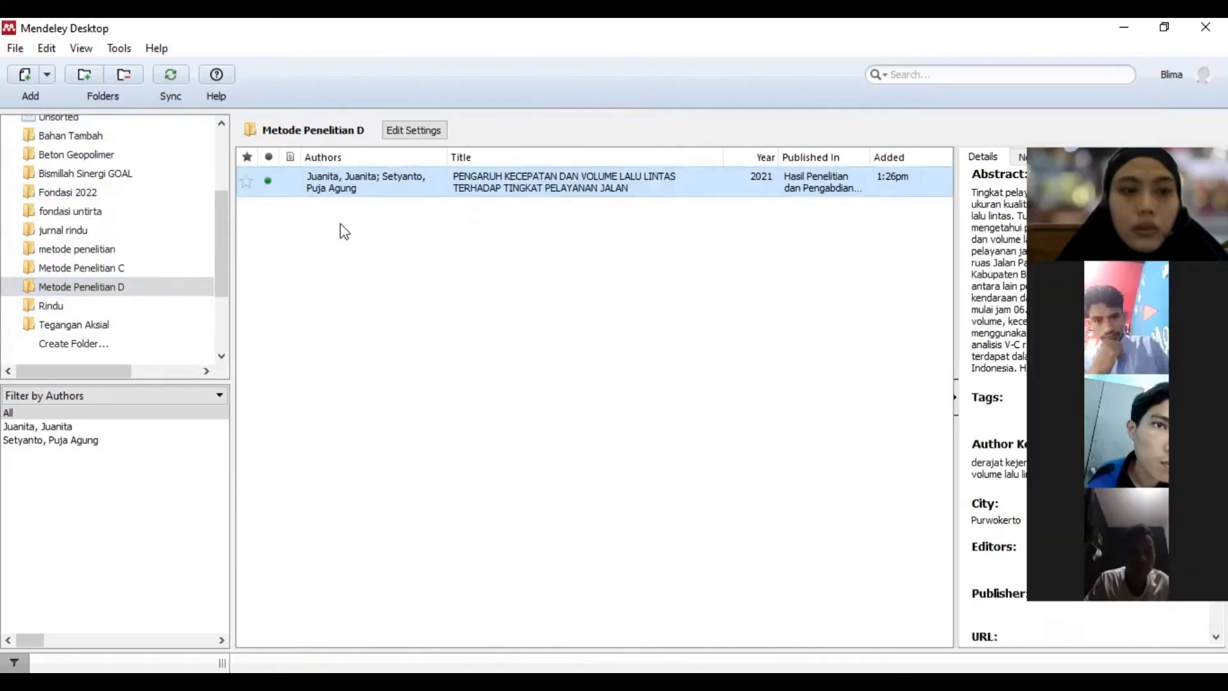
Reselect the journal article in Metode Penelitian C to load its details and synchronize the library.
click(127, 269)
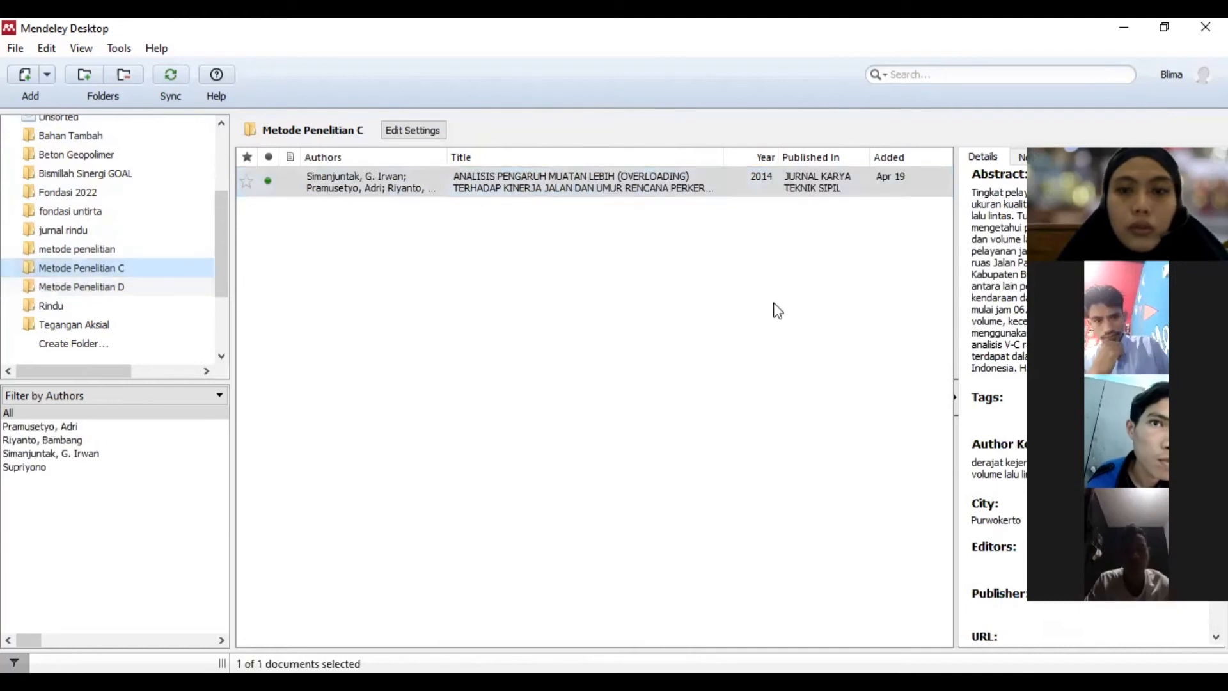
click(667, 346)
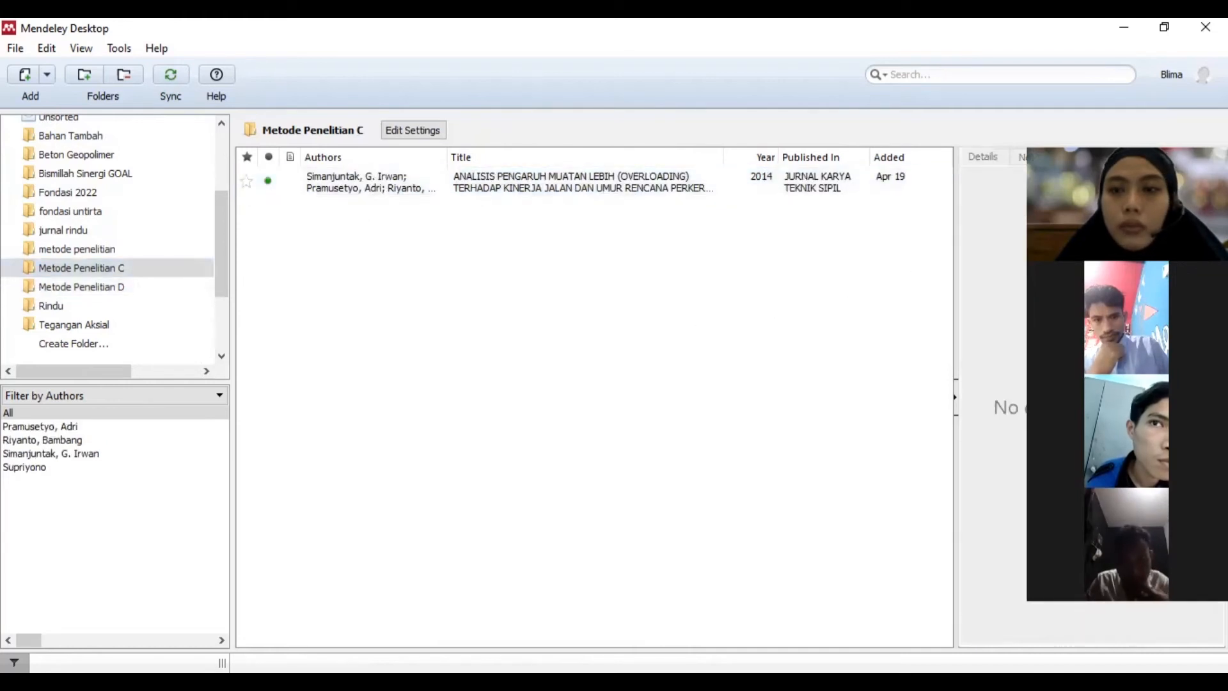
click(358, 192)
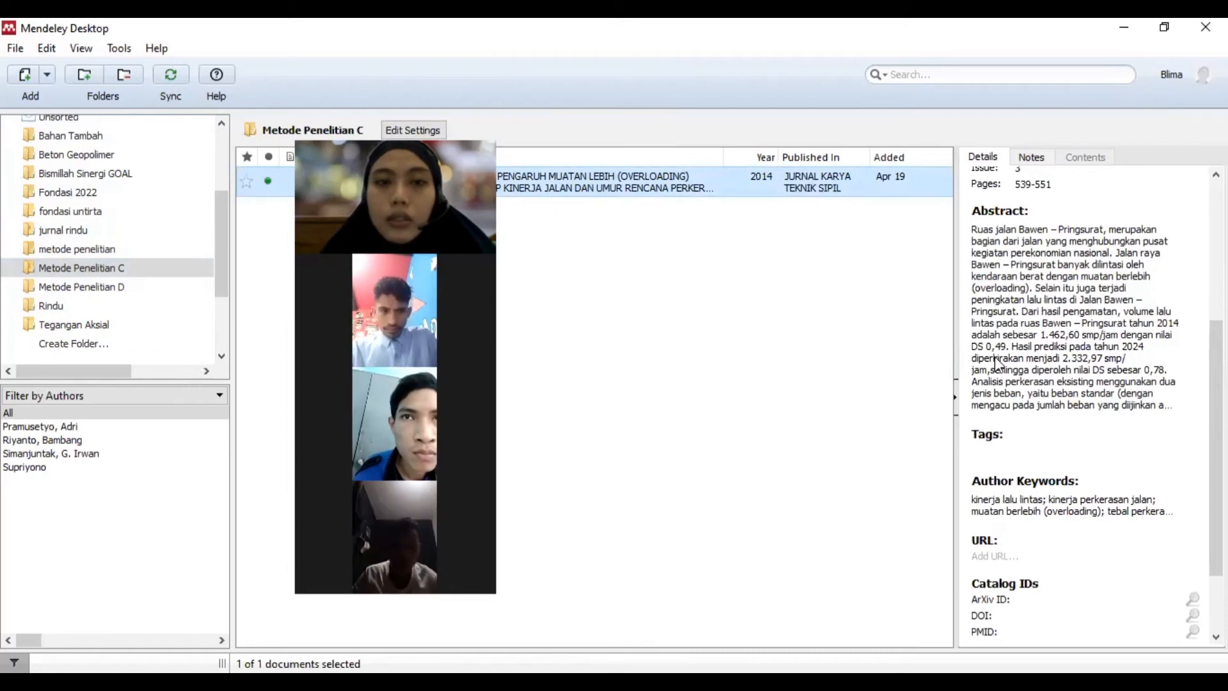
click(171, 80)
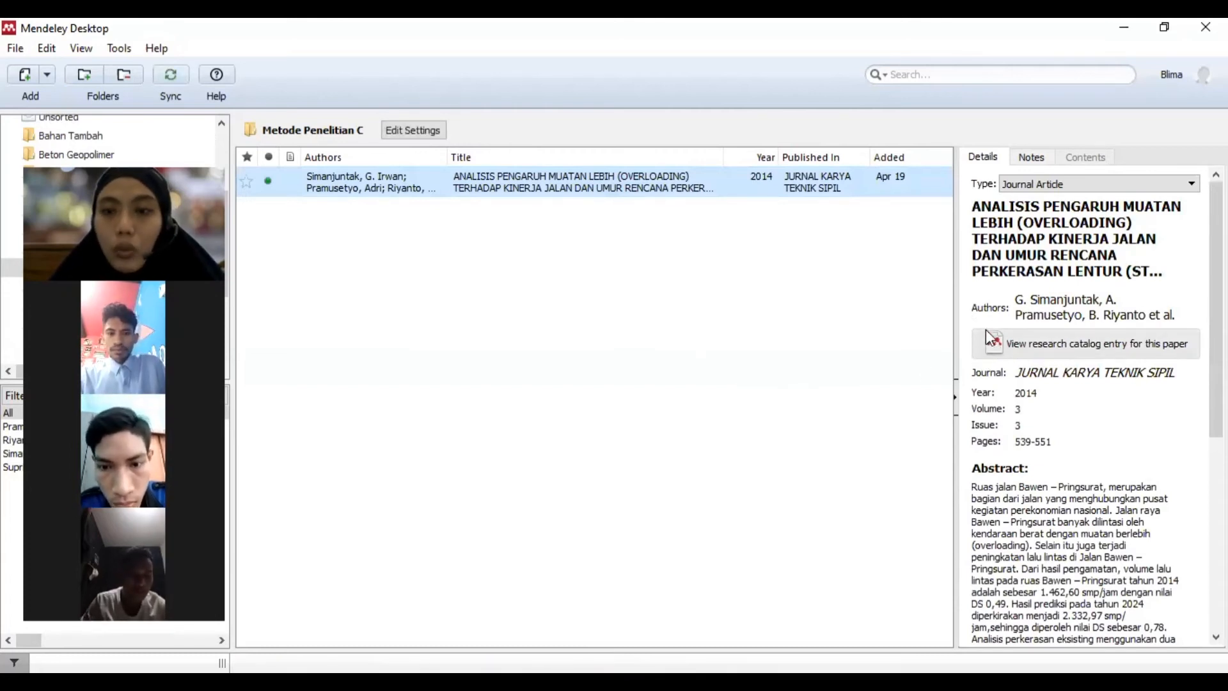
Examine the journal article's details, from its type, title and journal down to the abstract, keywords, URL and catalog IDs.
scroll(1083, 383, down, 3)
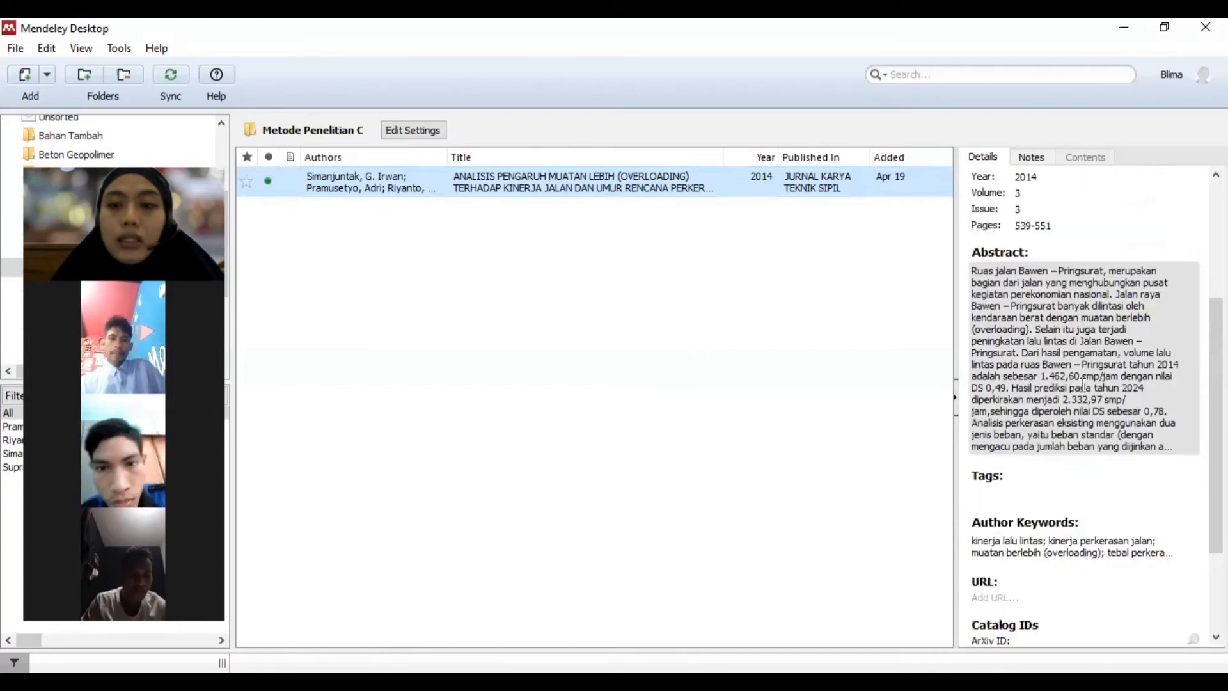
scroll(1083, 384, down, 2)
scroll(1083, 388, up, 1)
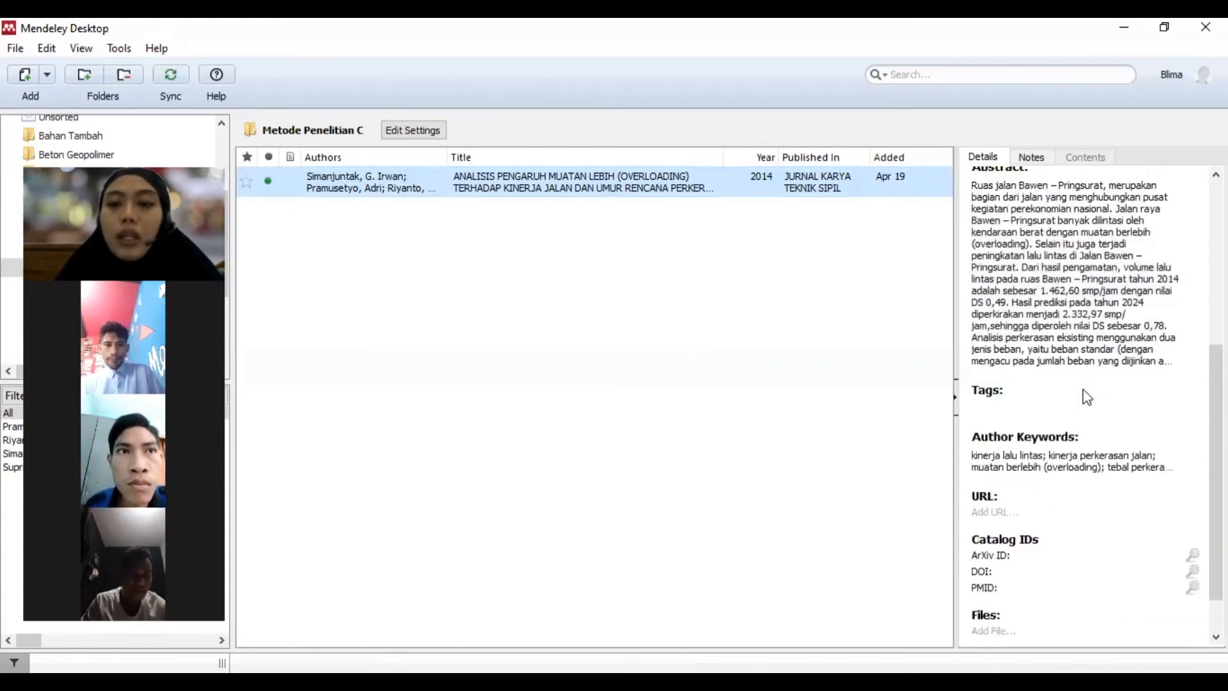
scroll(1084, 388, up, 4)
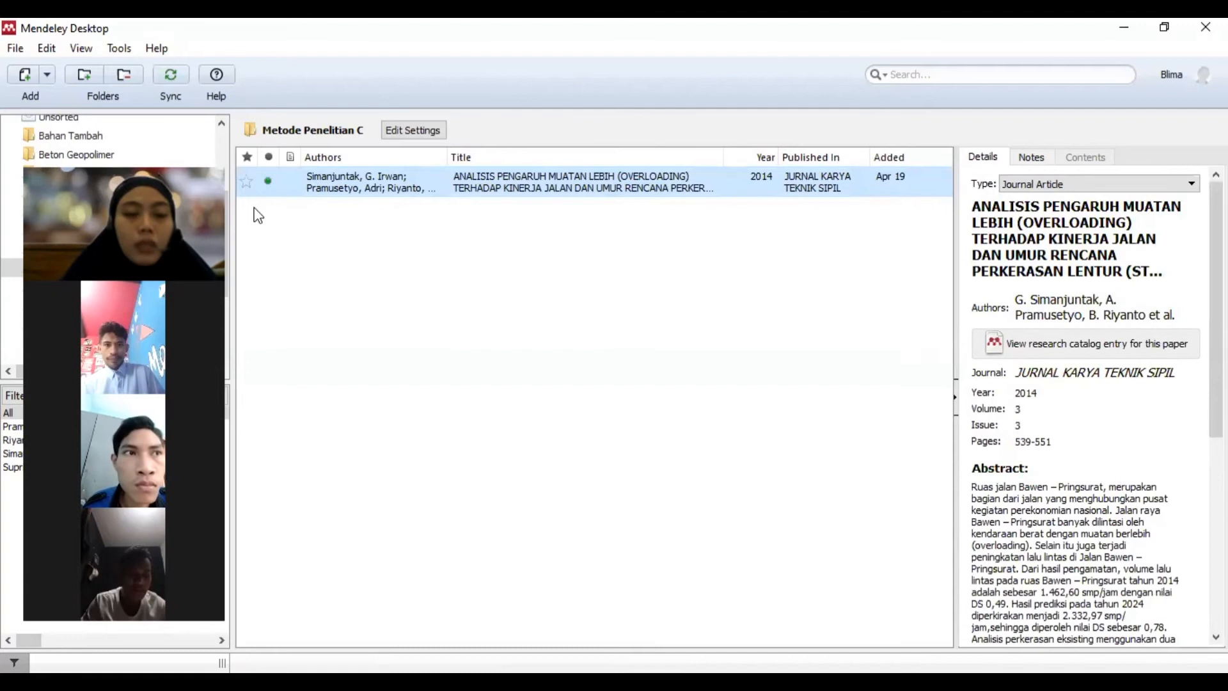
scroll(1064, 379, down, 2)
scroll(1064, 379, up, 2)
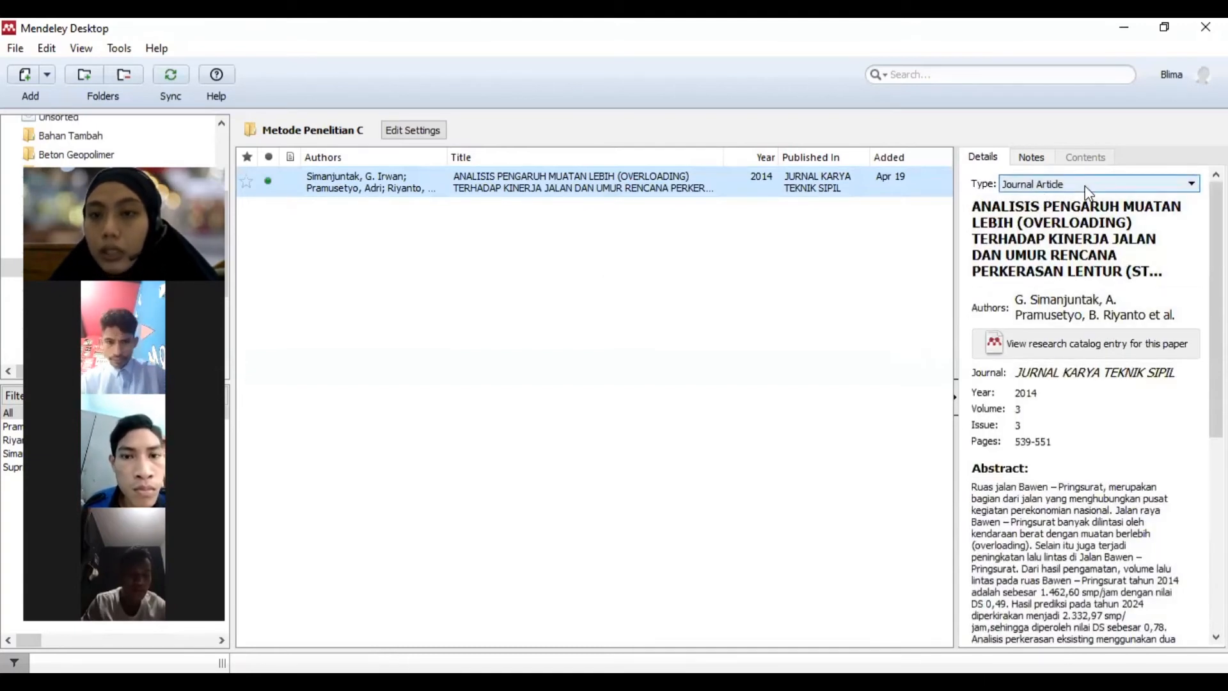
scroll(1083, 440, down, 5)
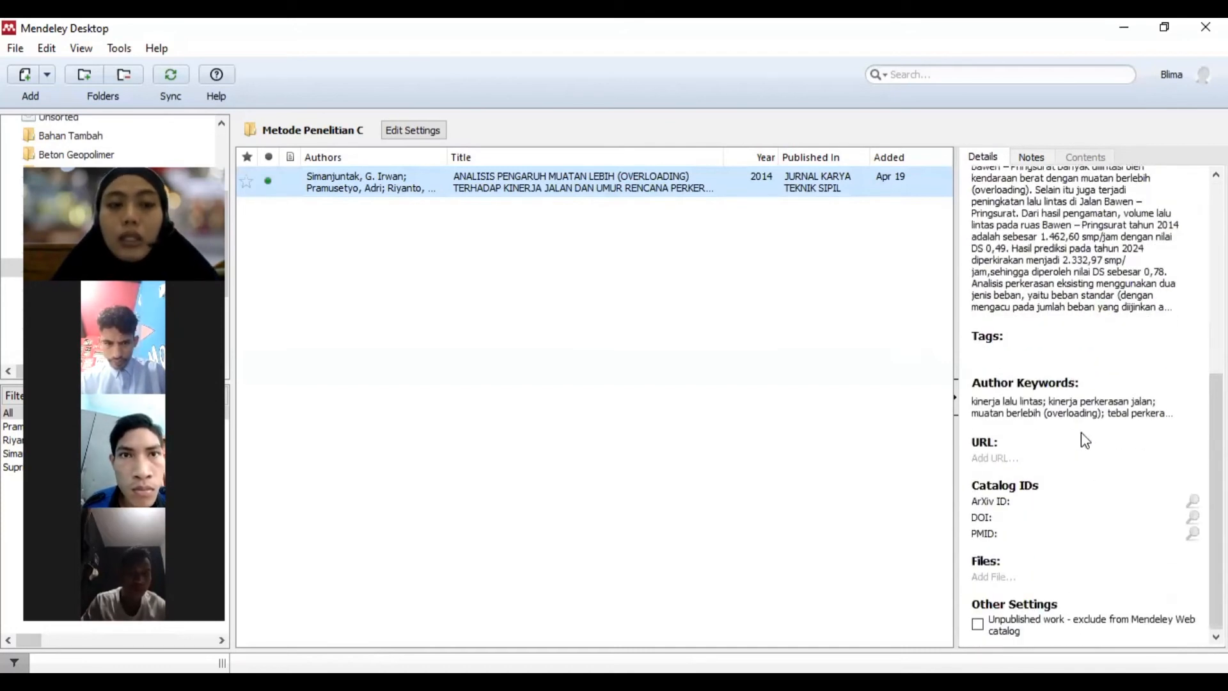
click(991, 458)
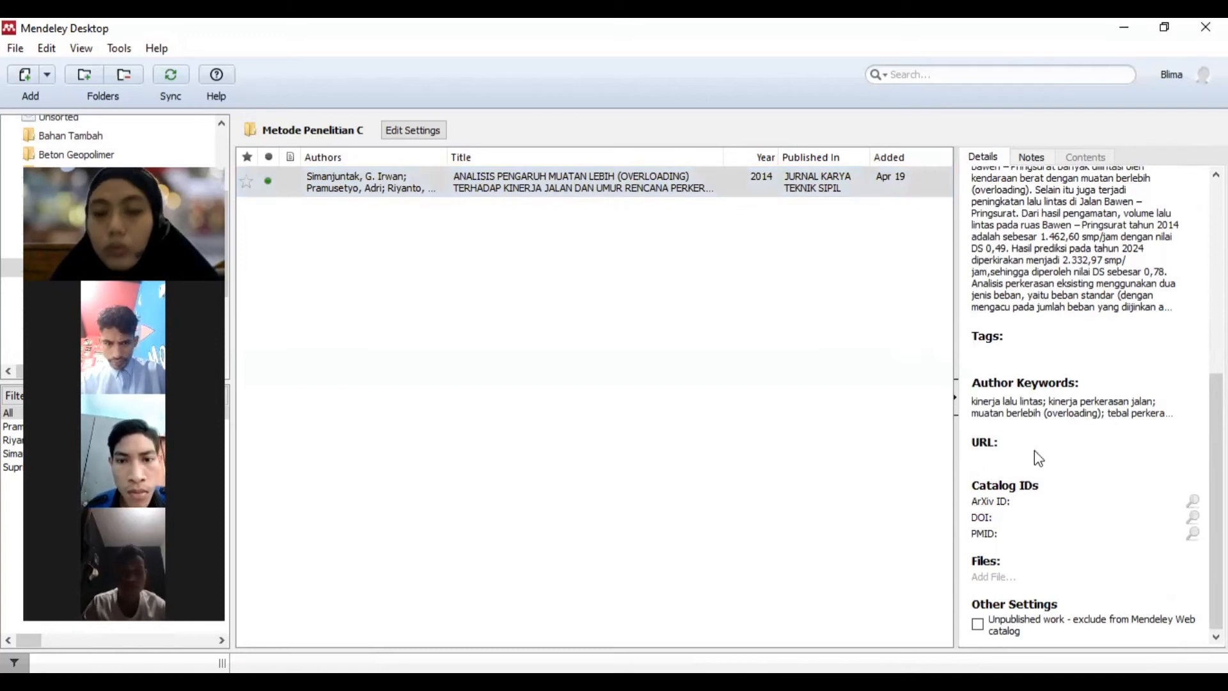
click(907, 526)
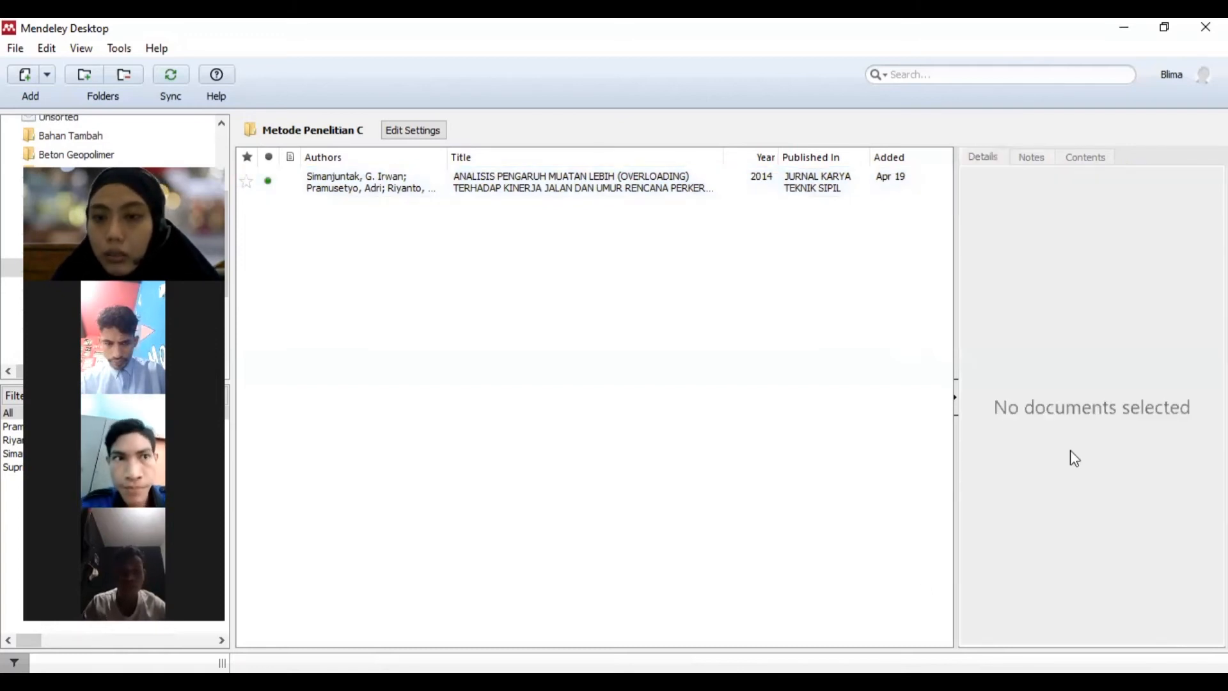
click(507, 192)
scroll(1111, 458, up, 5)
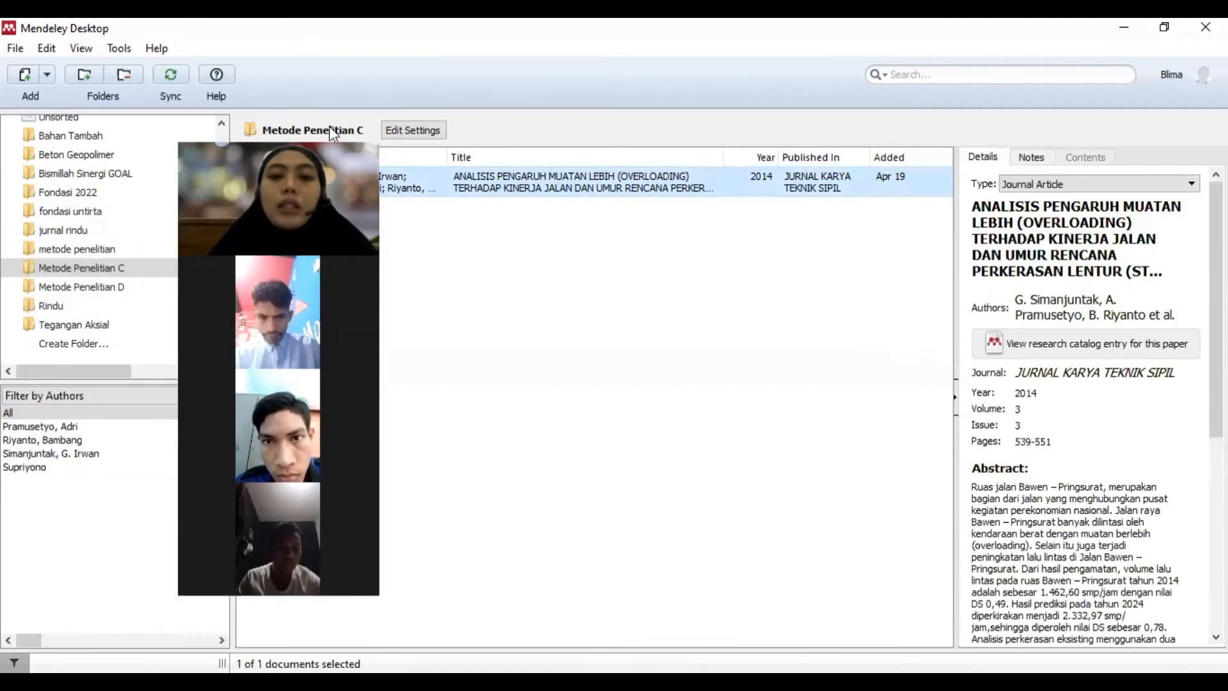
Switch to the PERTEMUAN 3 document in Word and insert a page break after the course information.
drag(328, 126, 880, 167)
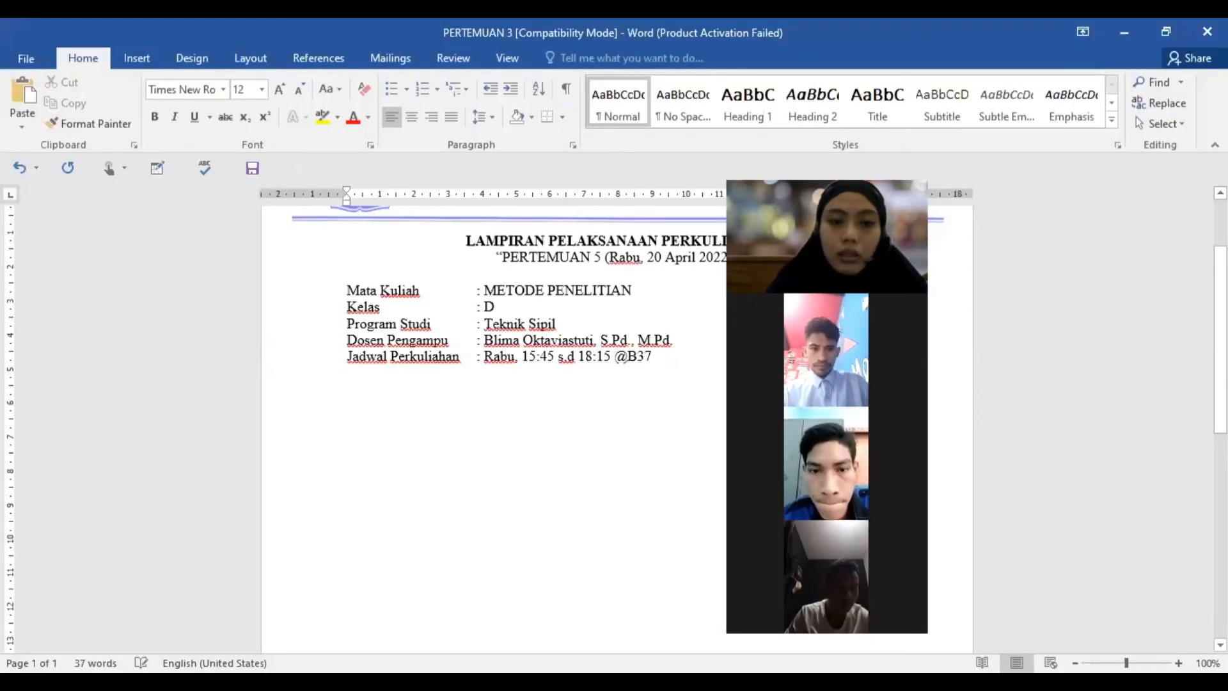
key(ctrl+Return)
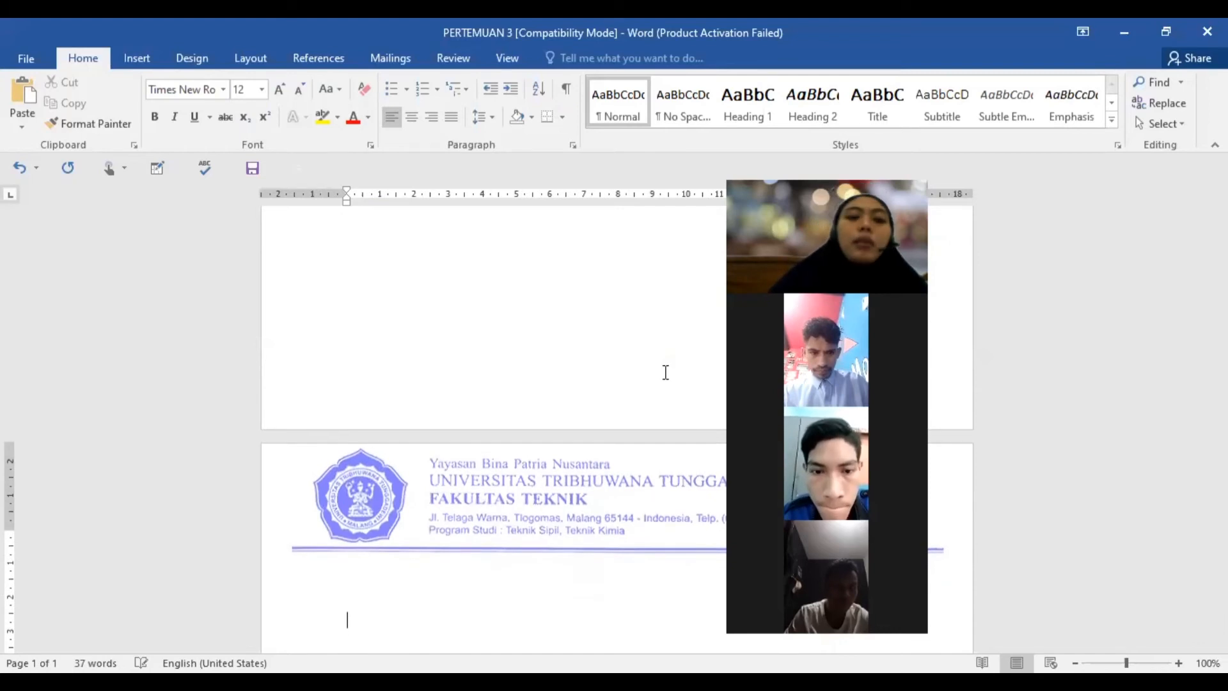
scroll(665, 372, down, 5)
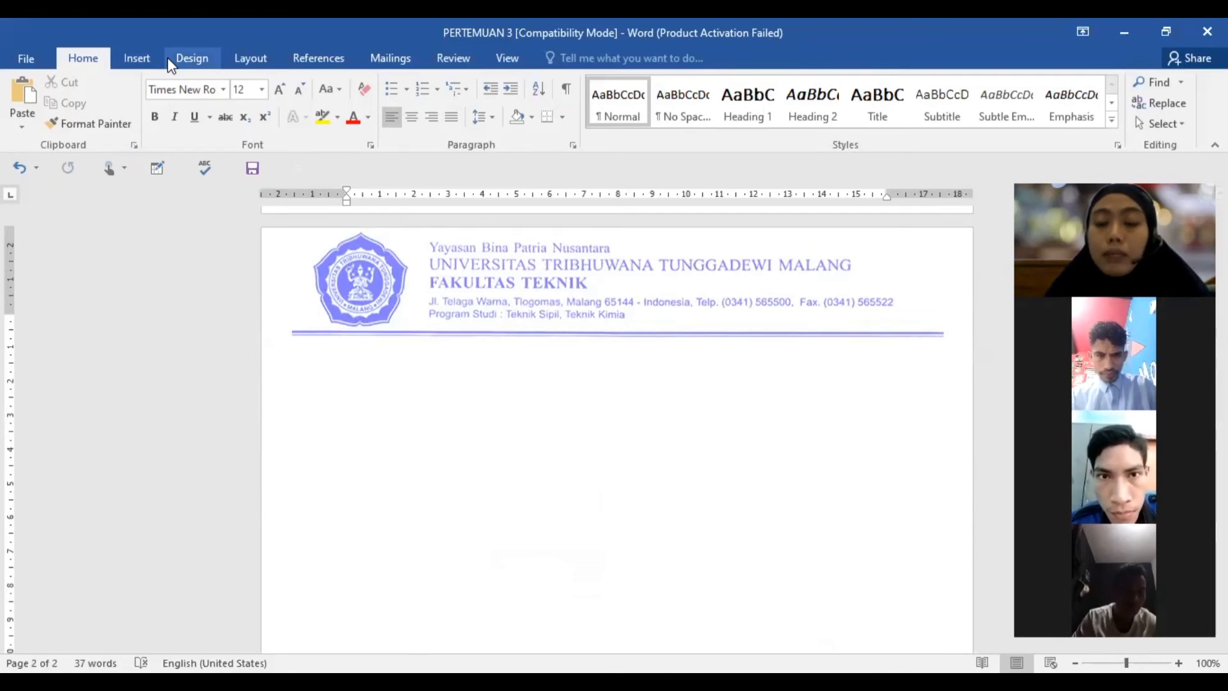
Write "Mendeley adalah suatu software atau aplikasi yang berguna untuk membuat sebuat citasi atau rujukan berbasis aplikasi." on the second page.
click(319, 62)
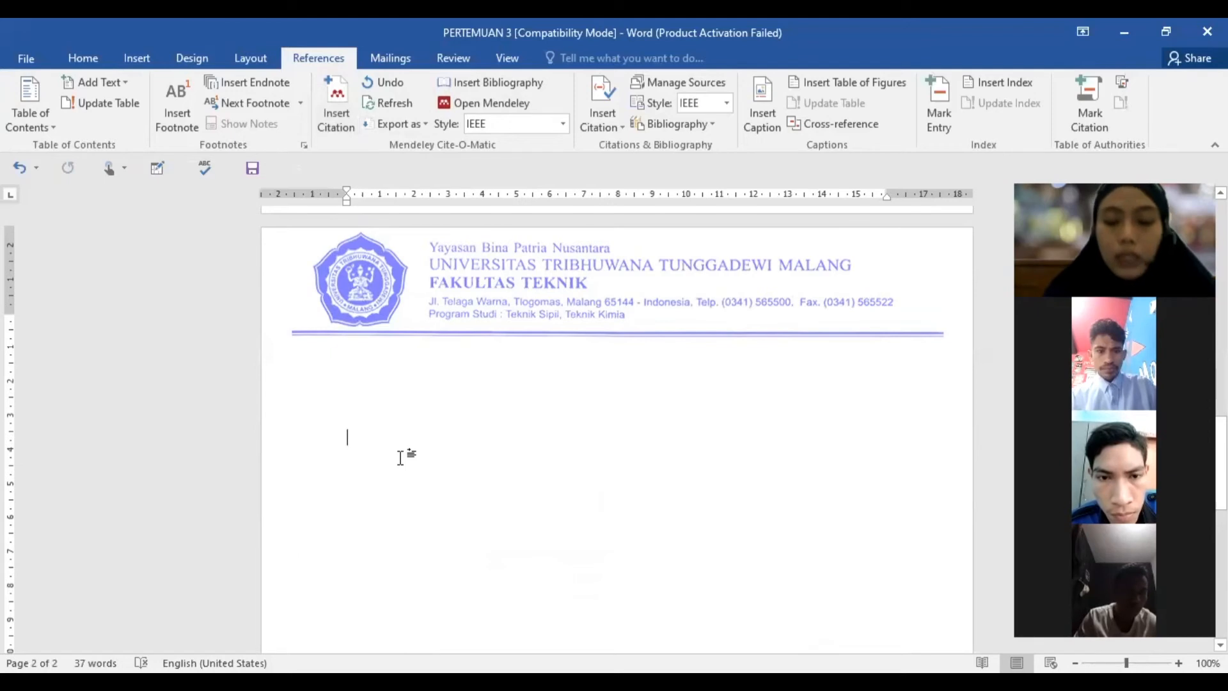
text(m)
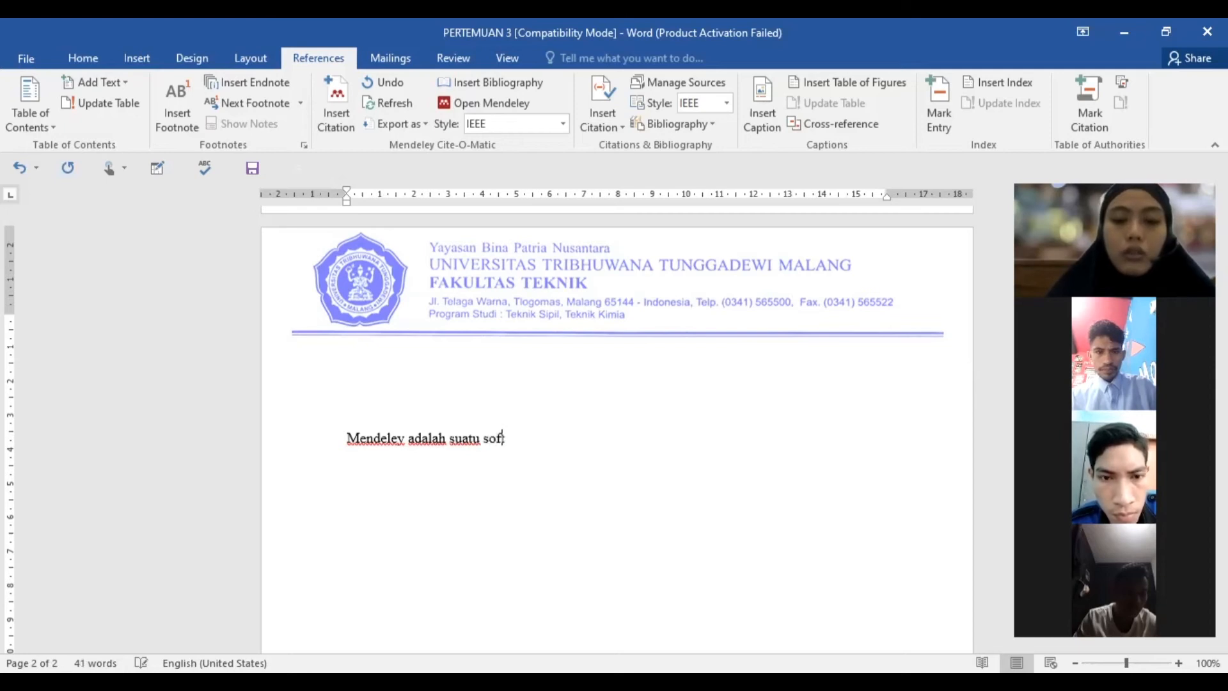
text(e atau aplikasi yang berg)
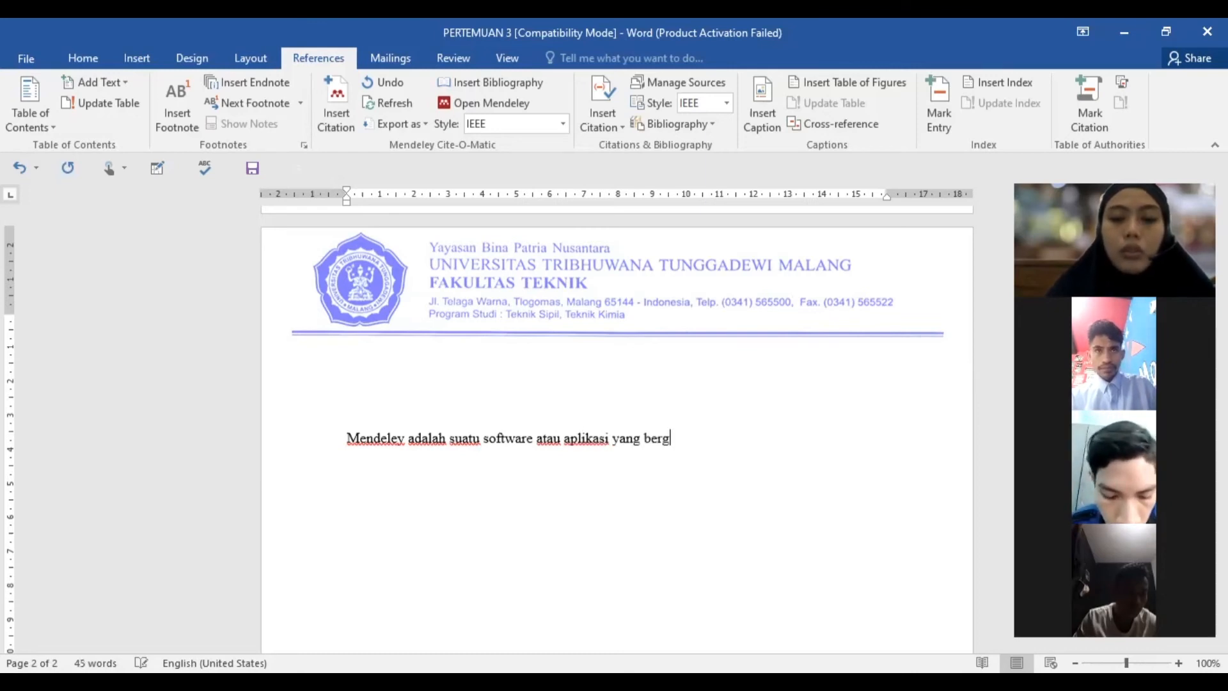
text(untuk membuat sebuat citasi atau)
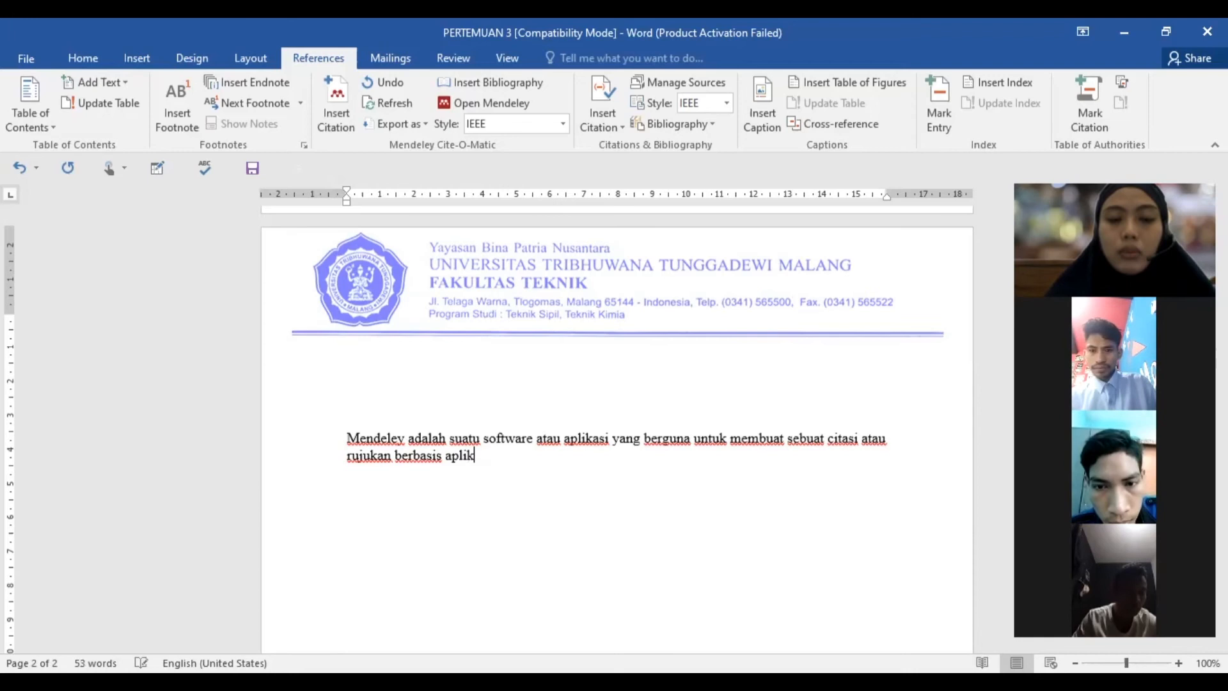
text(.)
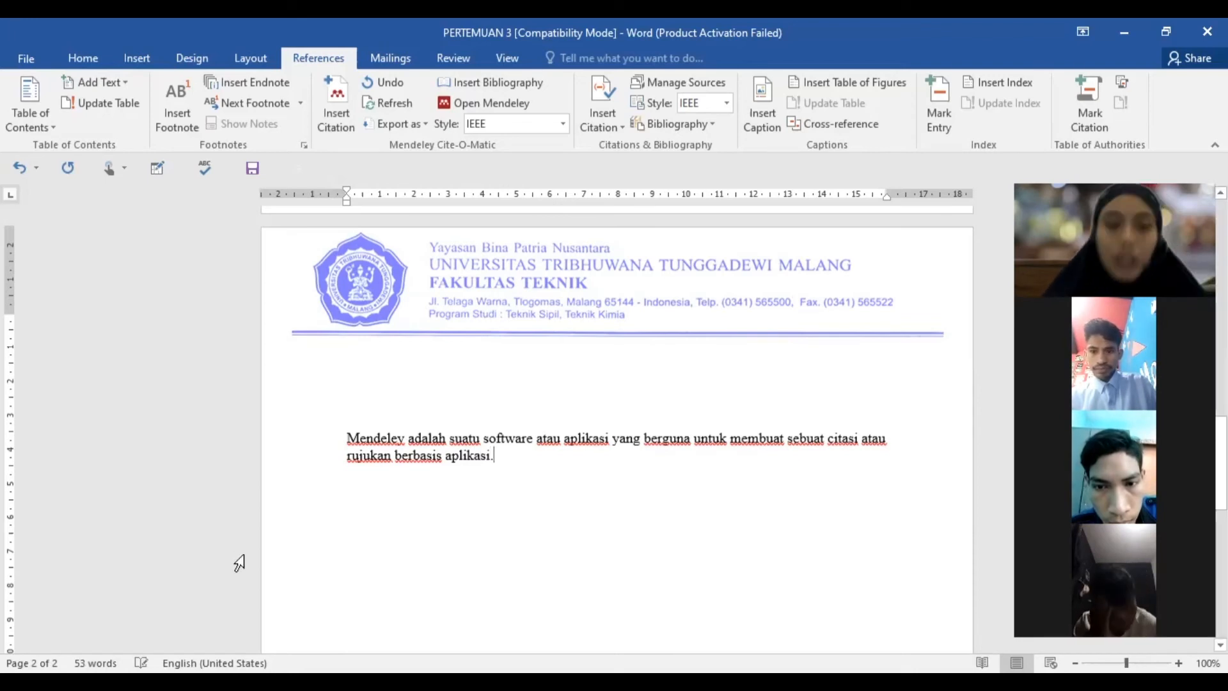
Set the new paragraph's line spacing to 1.5 lines and indent its first line.
double_click(302, 452)
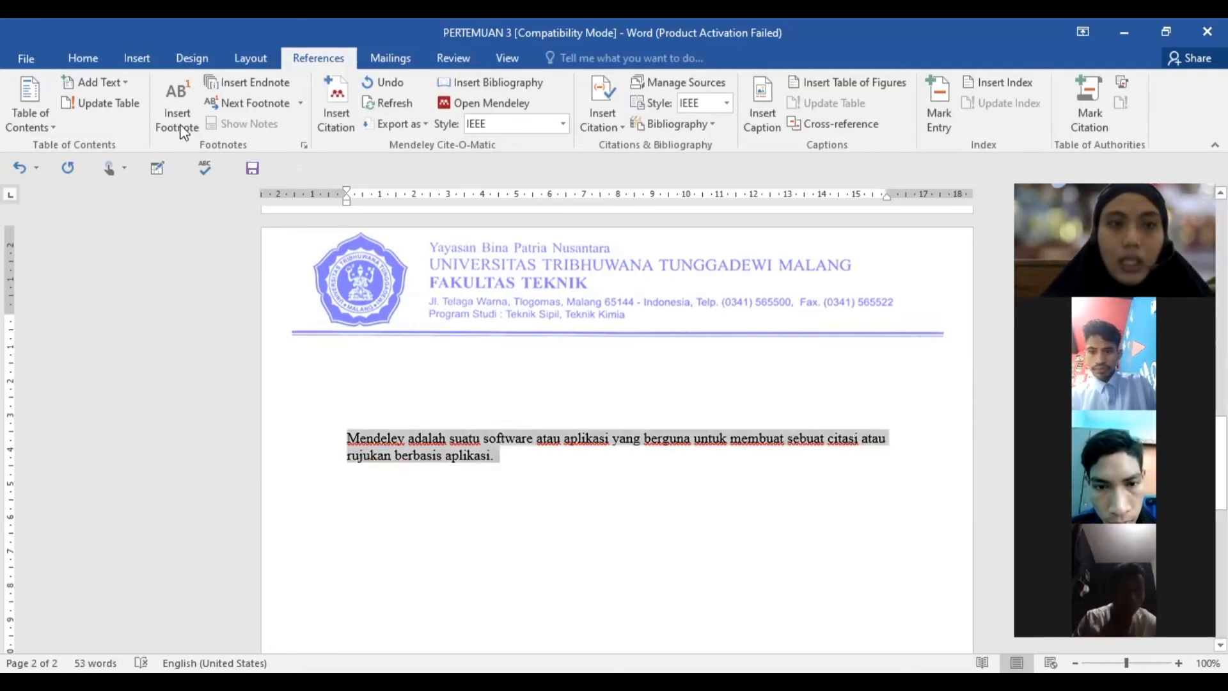
click(83, 58)
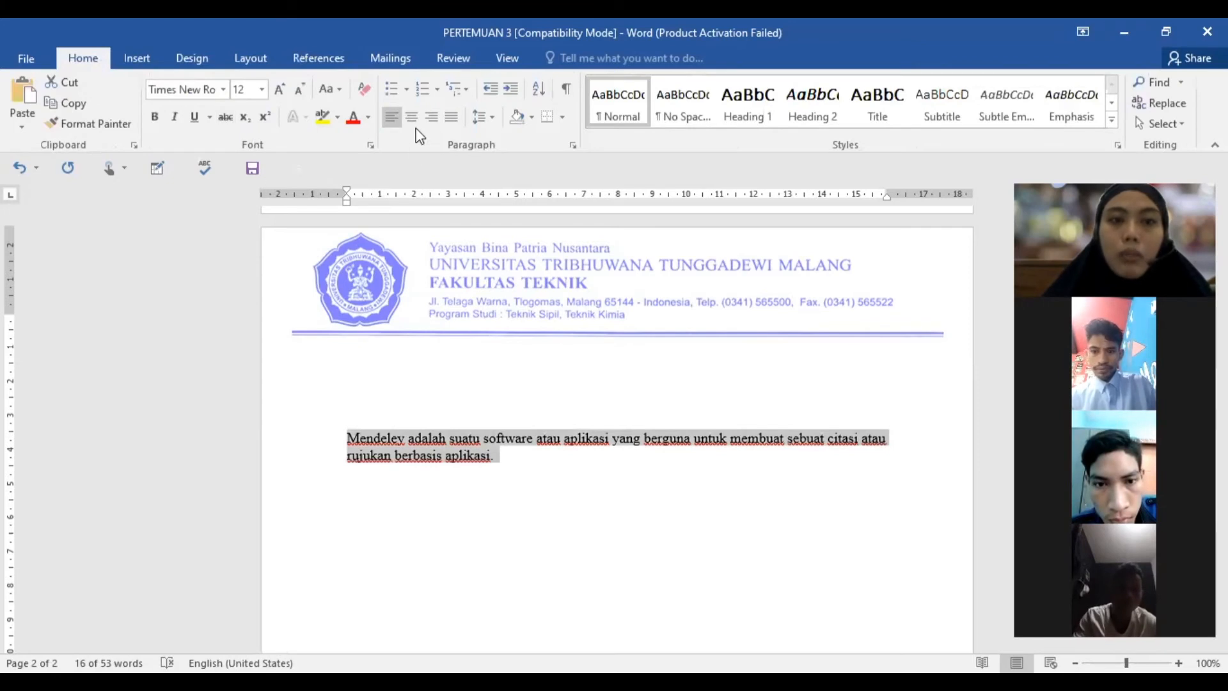
click(573, 146)
click(658, 382)
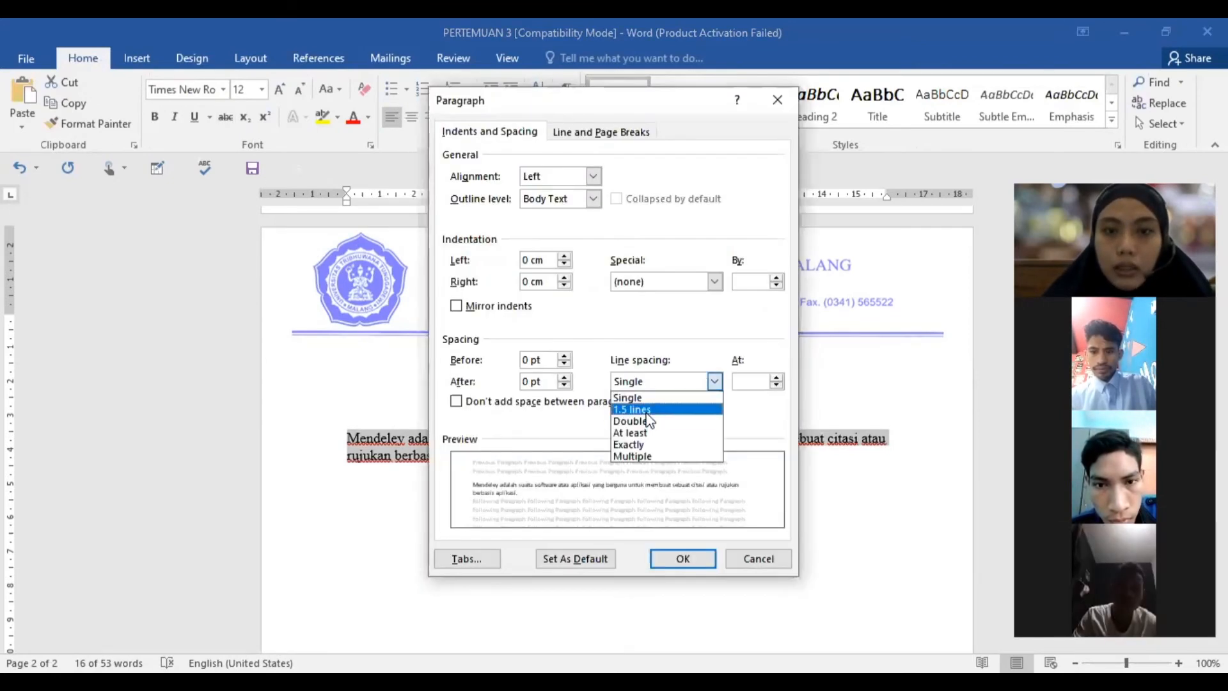
click(633, 409)
click(657, 556)
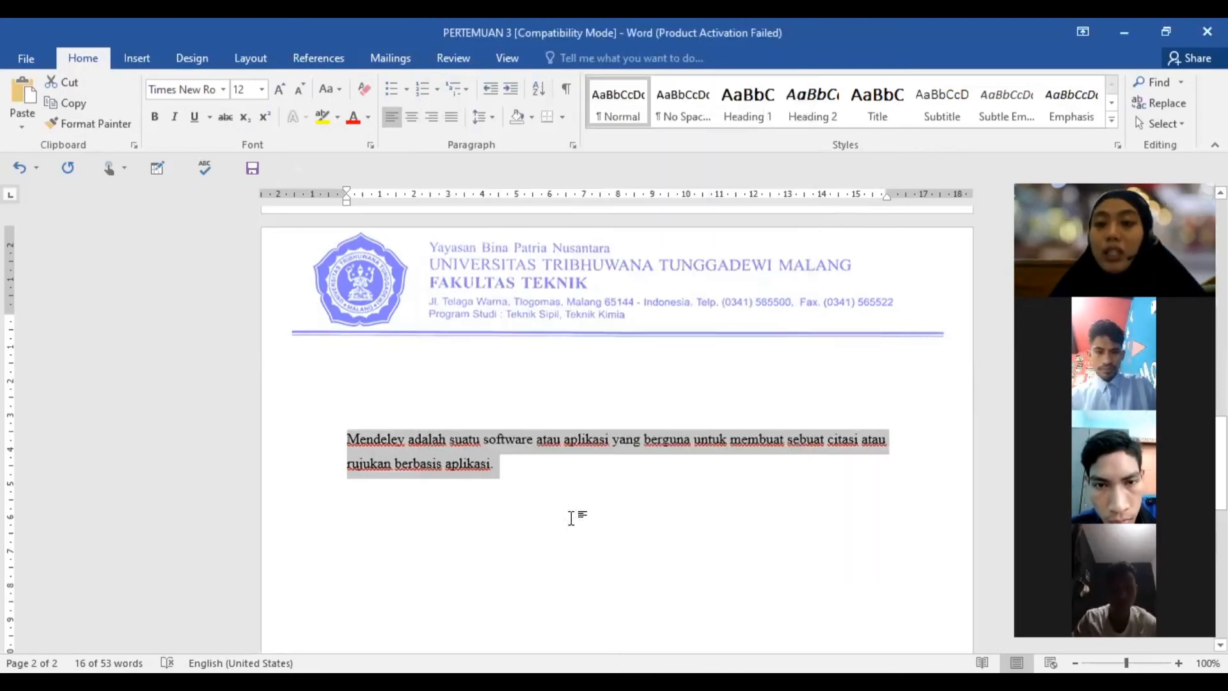
click(539, 464)
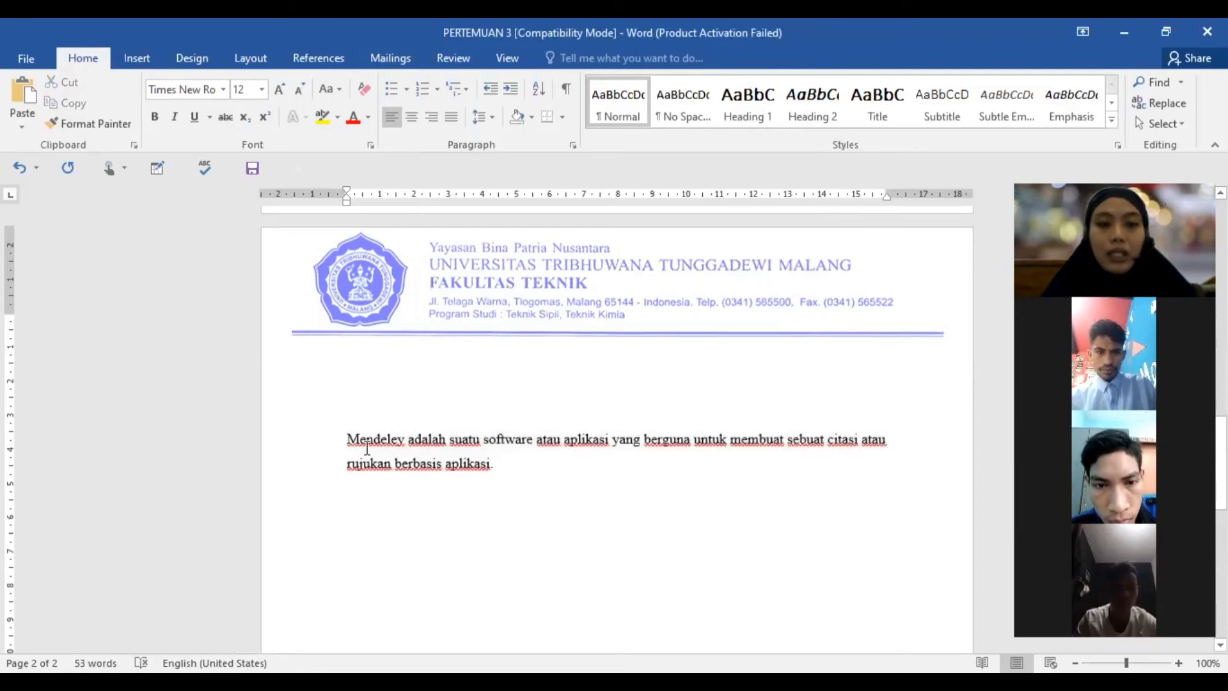
key(Tab)
Insert a Mendeley citation of the 2014 journal article on Muatan Lebih (Overloading) before the sentence's closing period.
key(BackSpace)
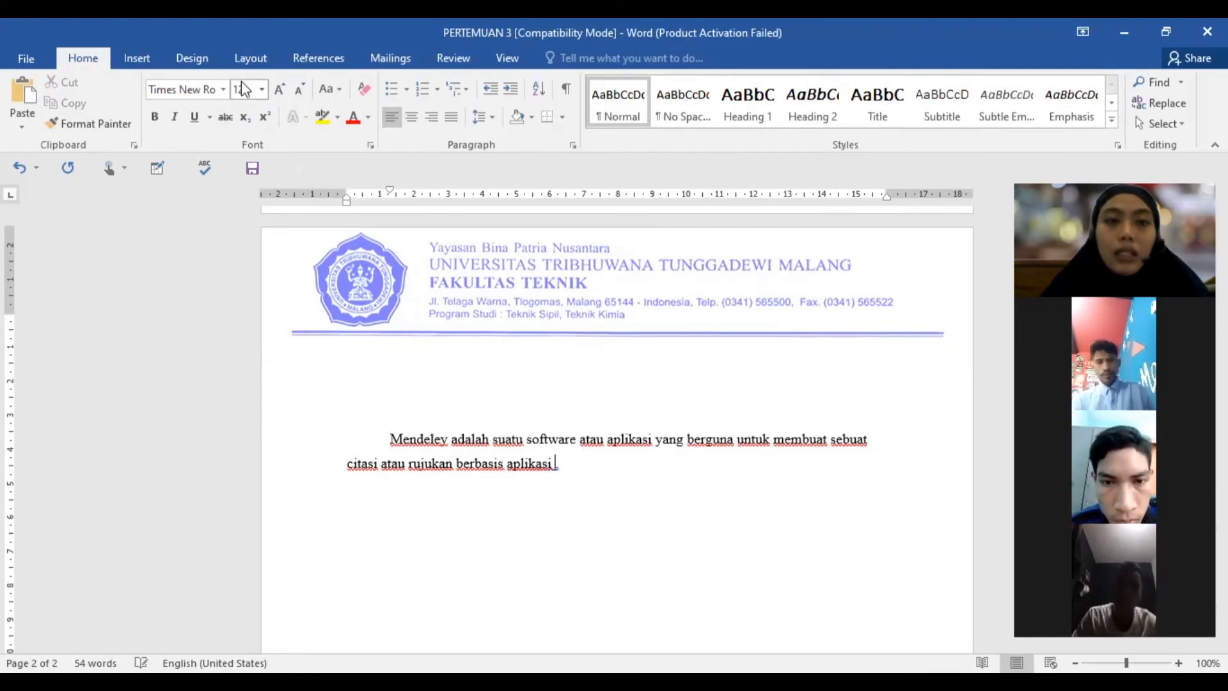
click(333, 61)
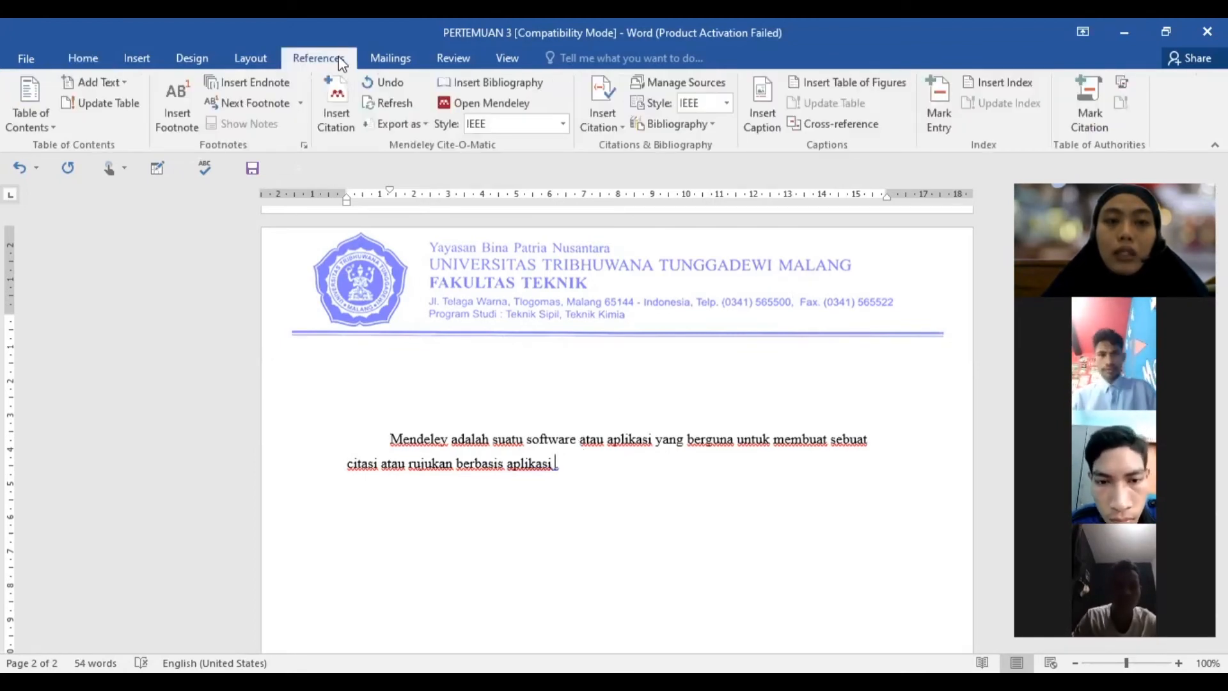
click(340, 98)
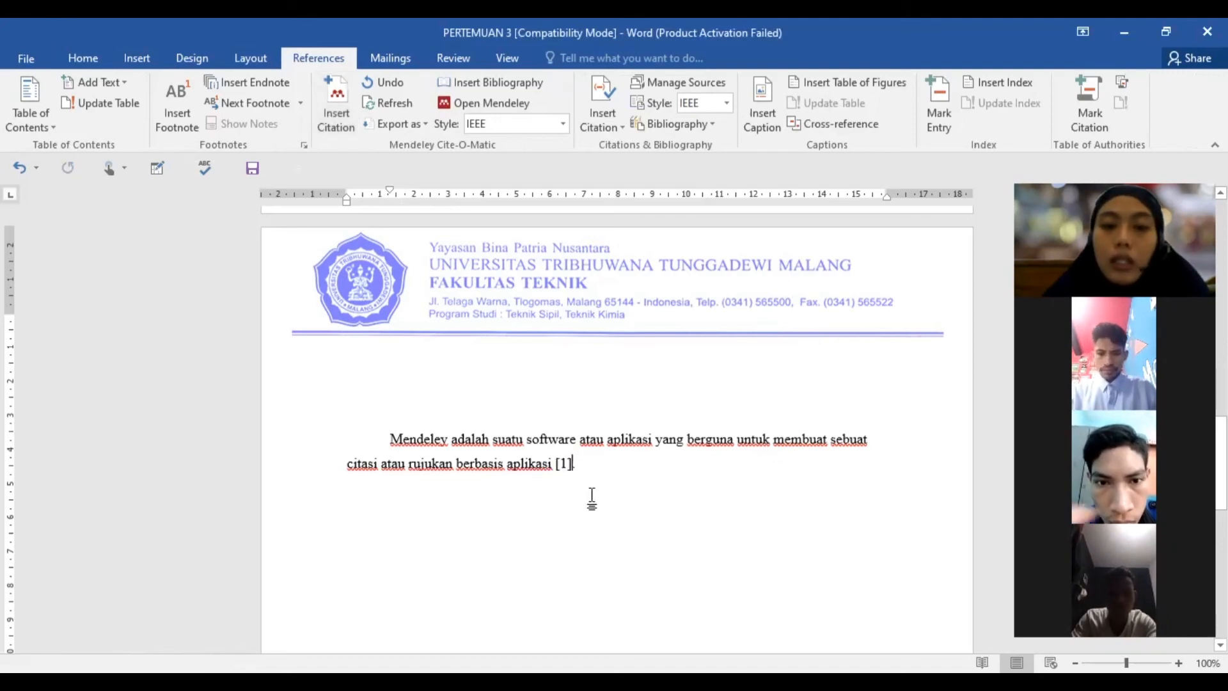
scroll(574, 428, down, 1)
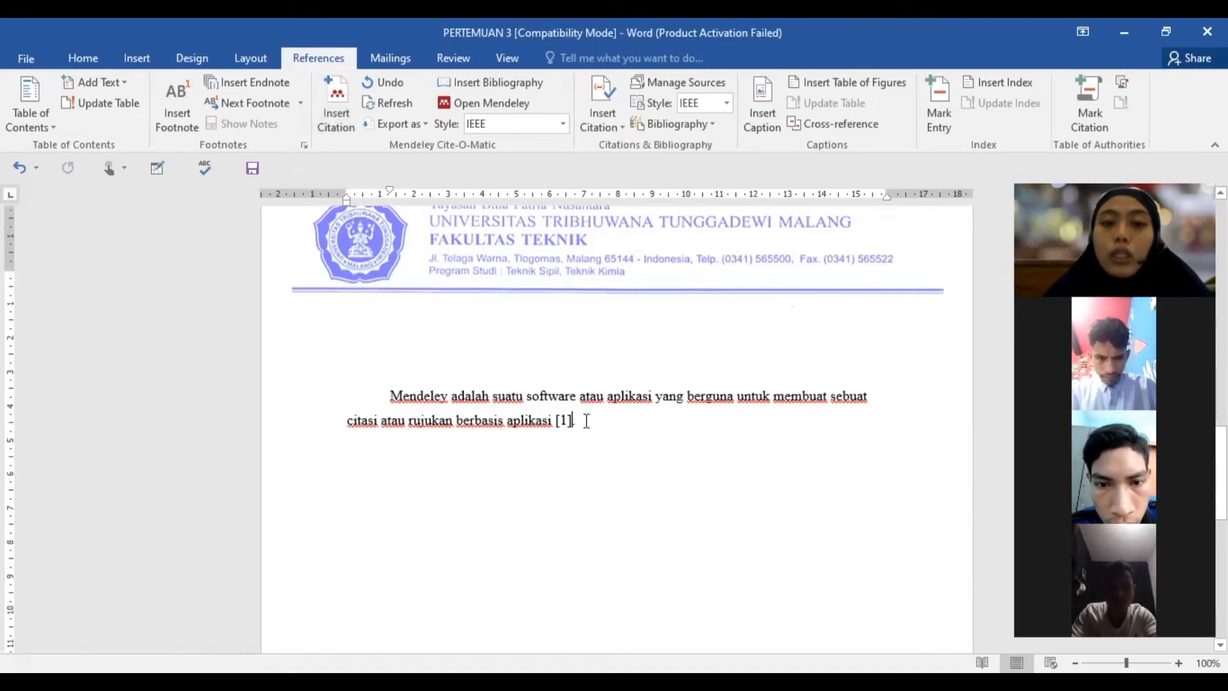
Change the Mendeley citation style to American Psychological Association 7th edition.
click(557, 419)
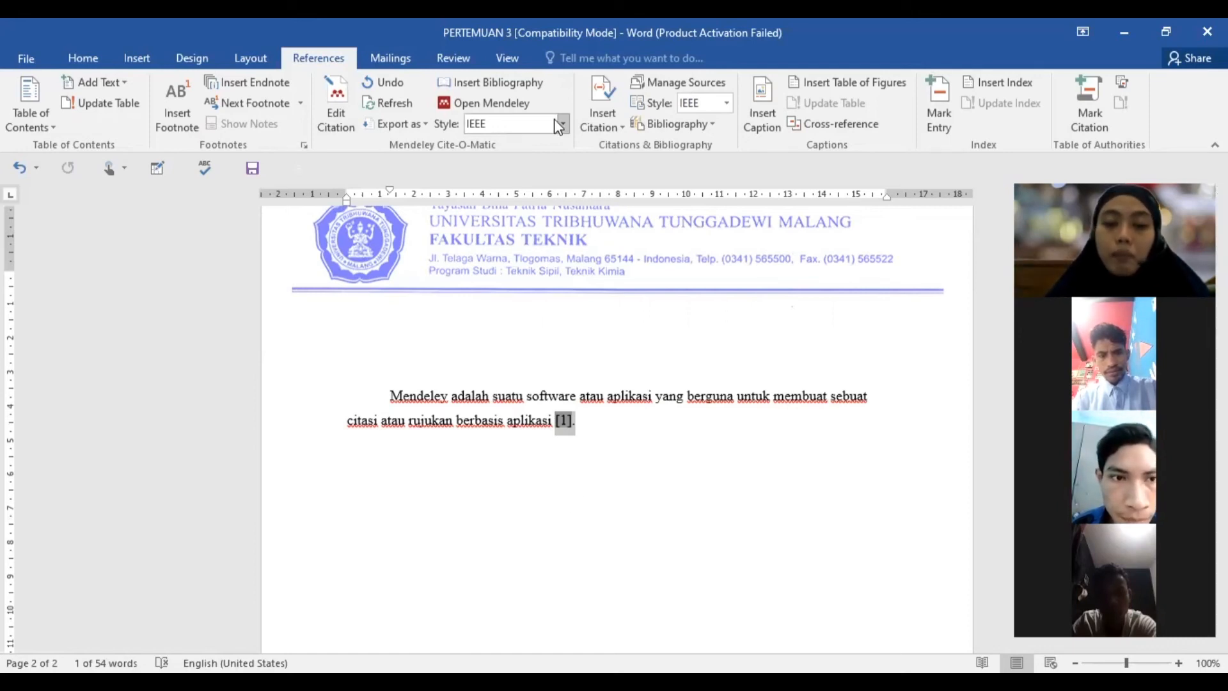
click(509, 128)
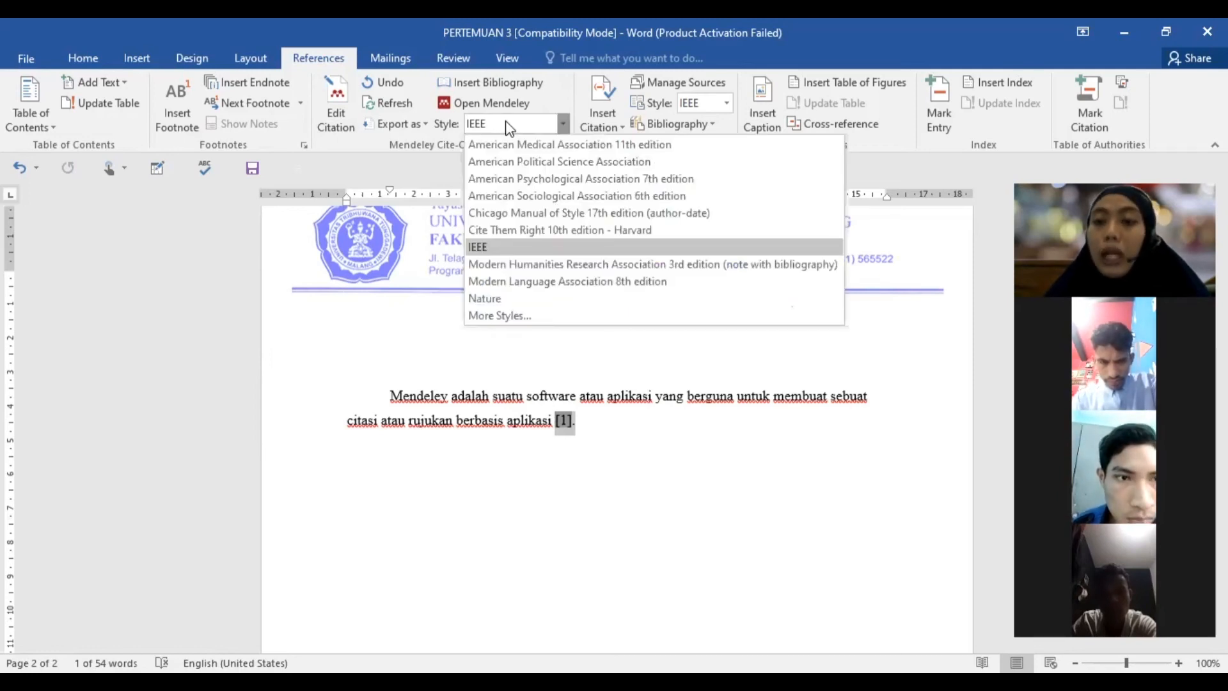
click(506, 178)
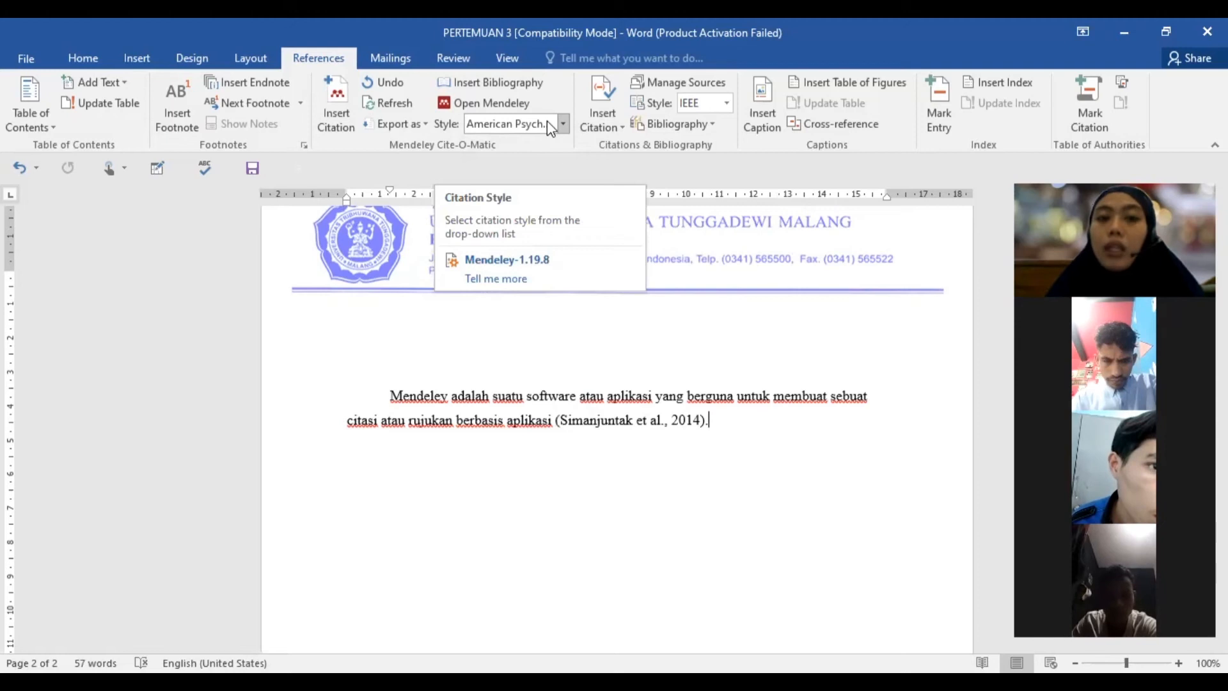
Add the centred heading DAFTAR RUJUKAN below the cited paragraph, leaving blank space between them.
click(738, 425)
key(Return)
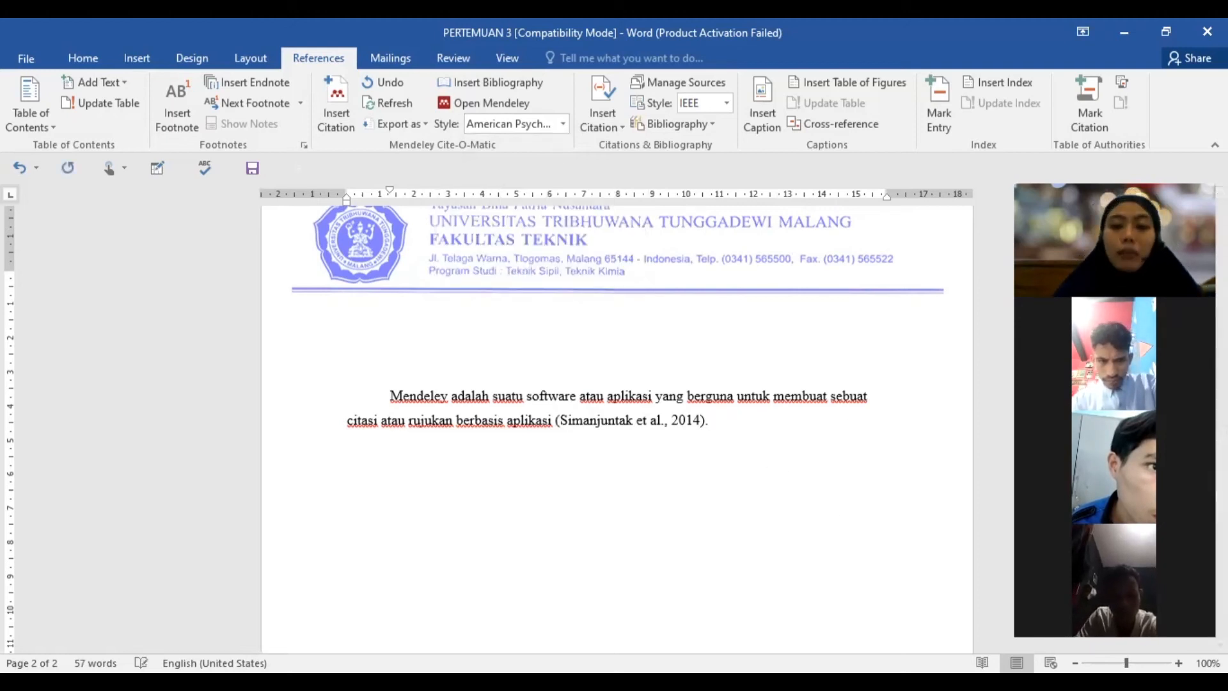
key(BackSpace)
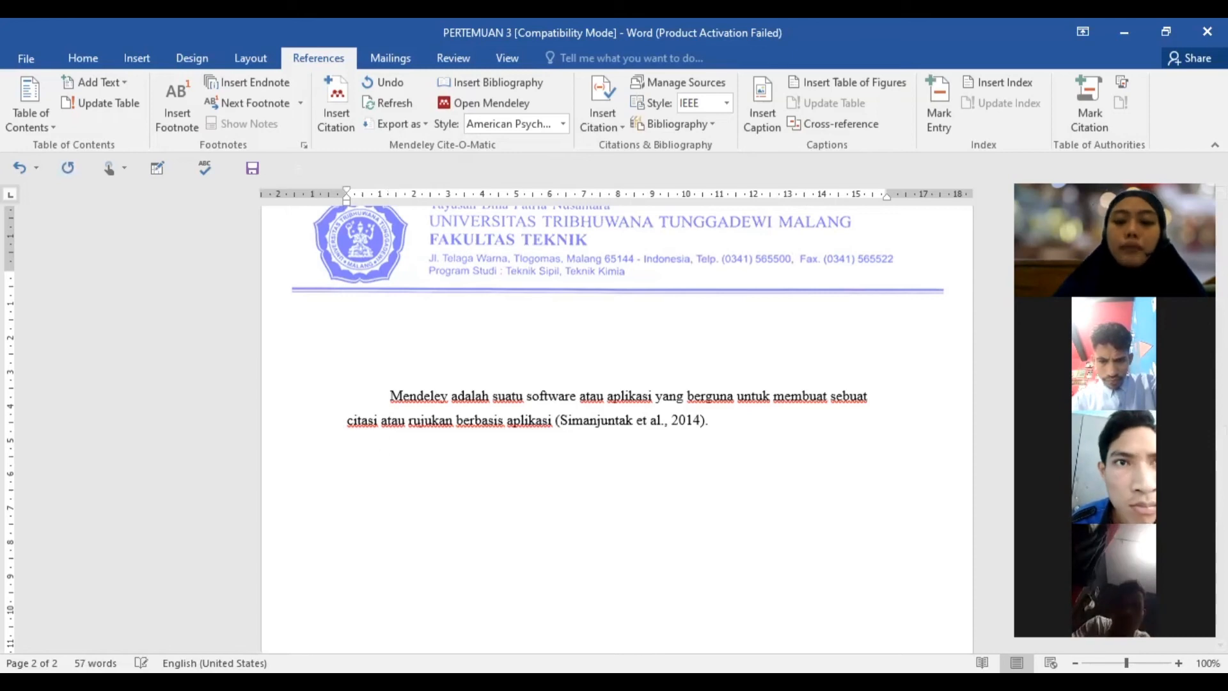
click(82, 61)
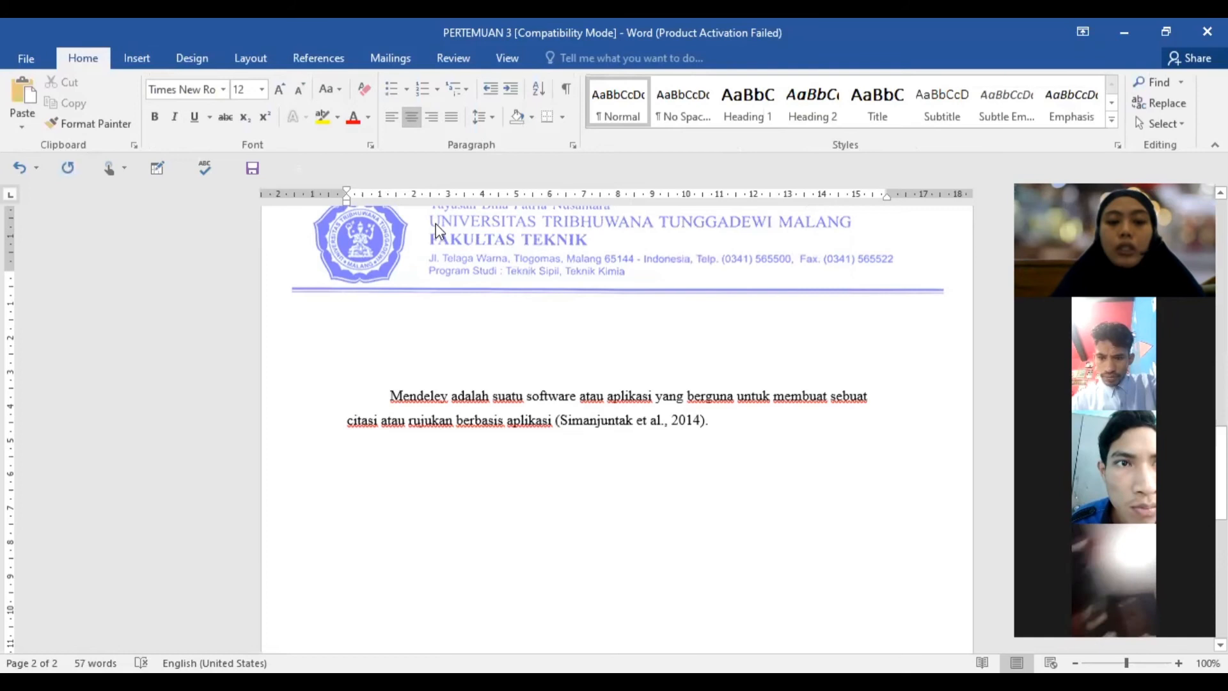
text(DAFTAR RUJUKAN)
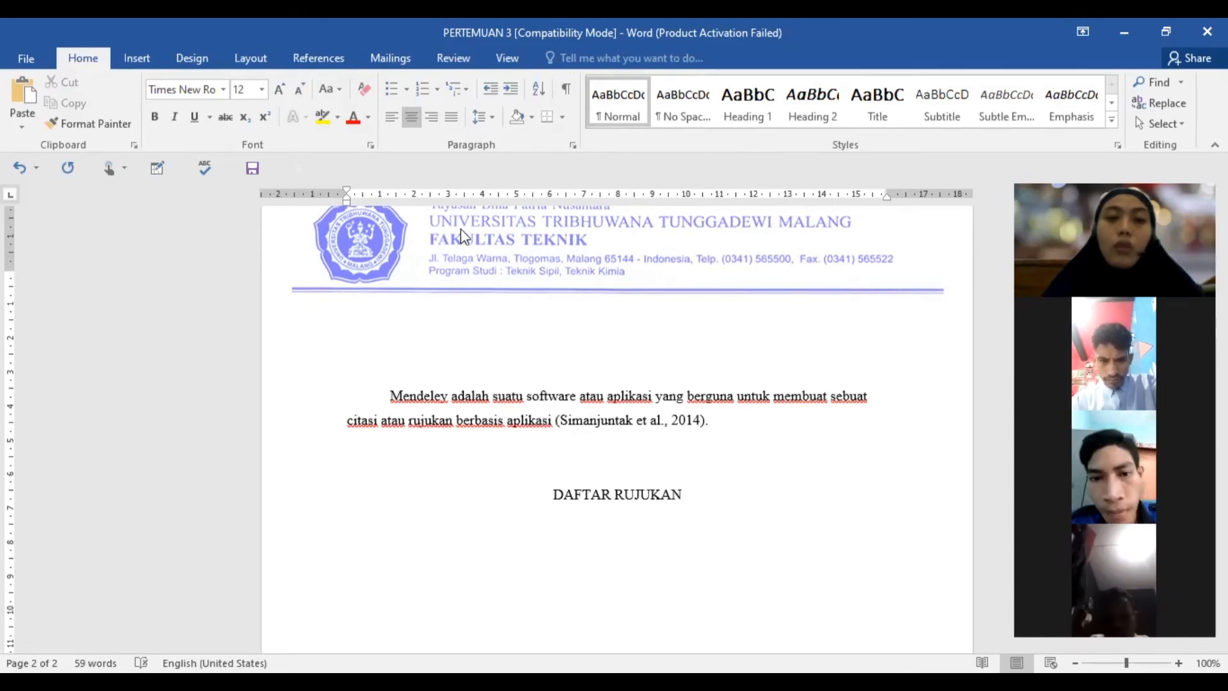
Insert the Mendeley bibliography below the DAFTAR RUJUKAN heading and switch the citation style to IEEE.
click(454, 118)
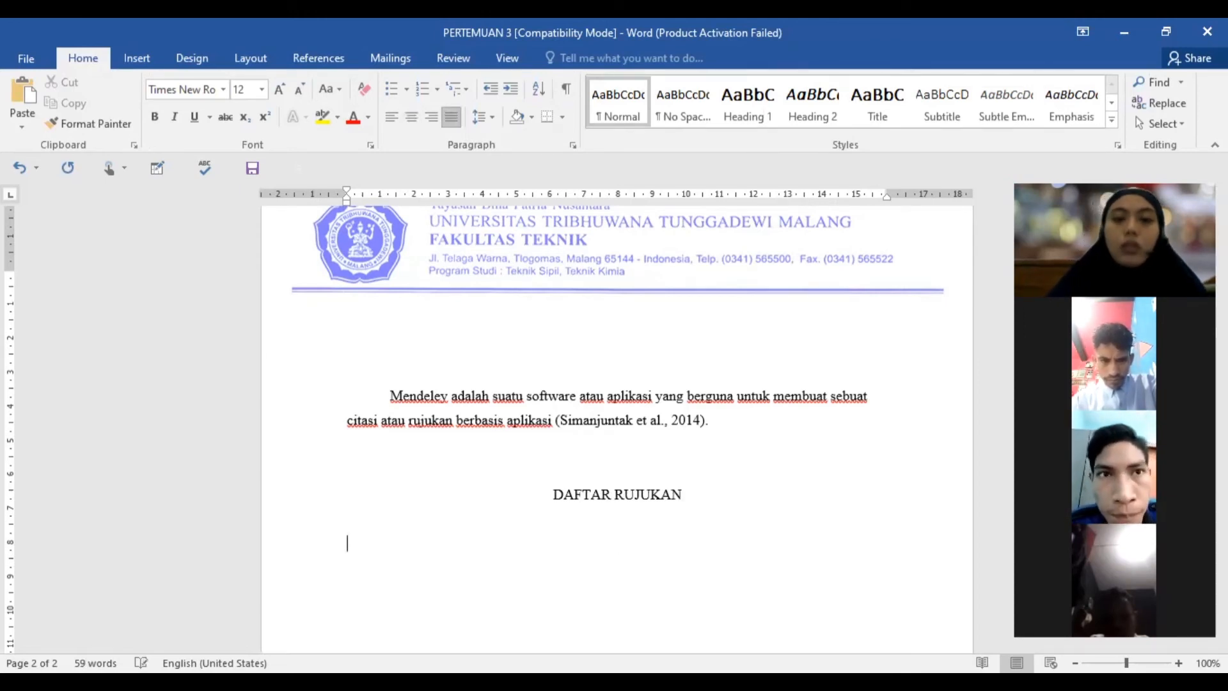
click(310, 56)
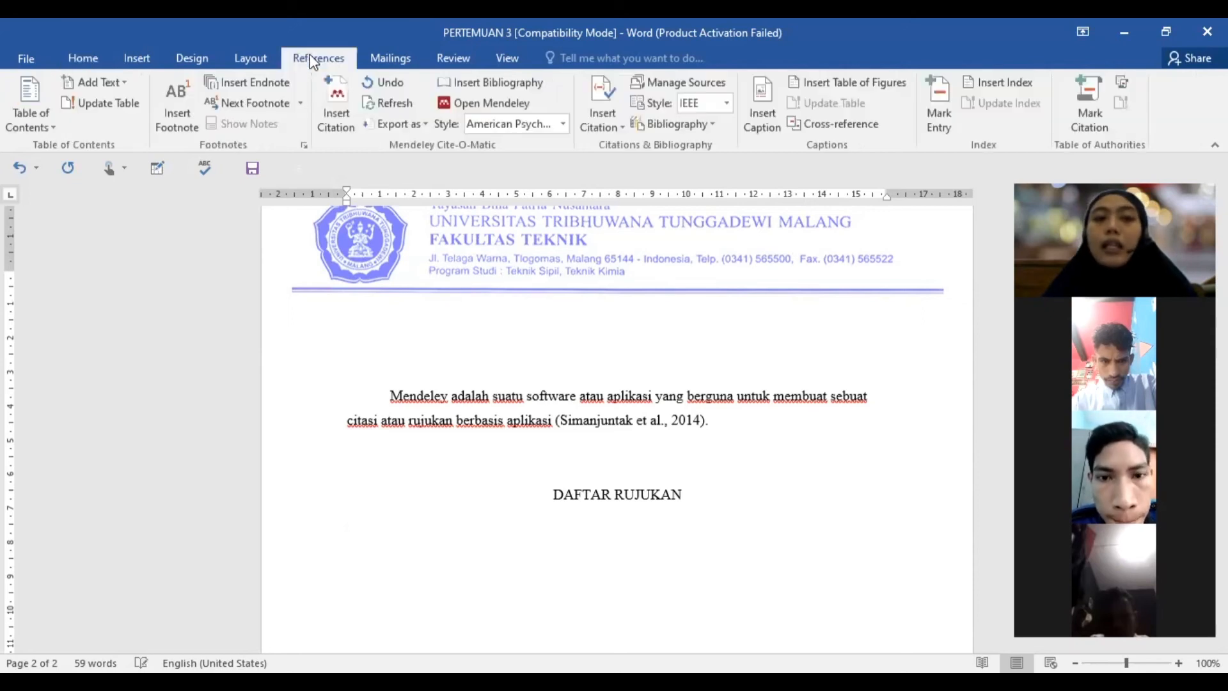
click(514, 84)
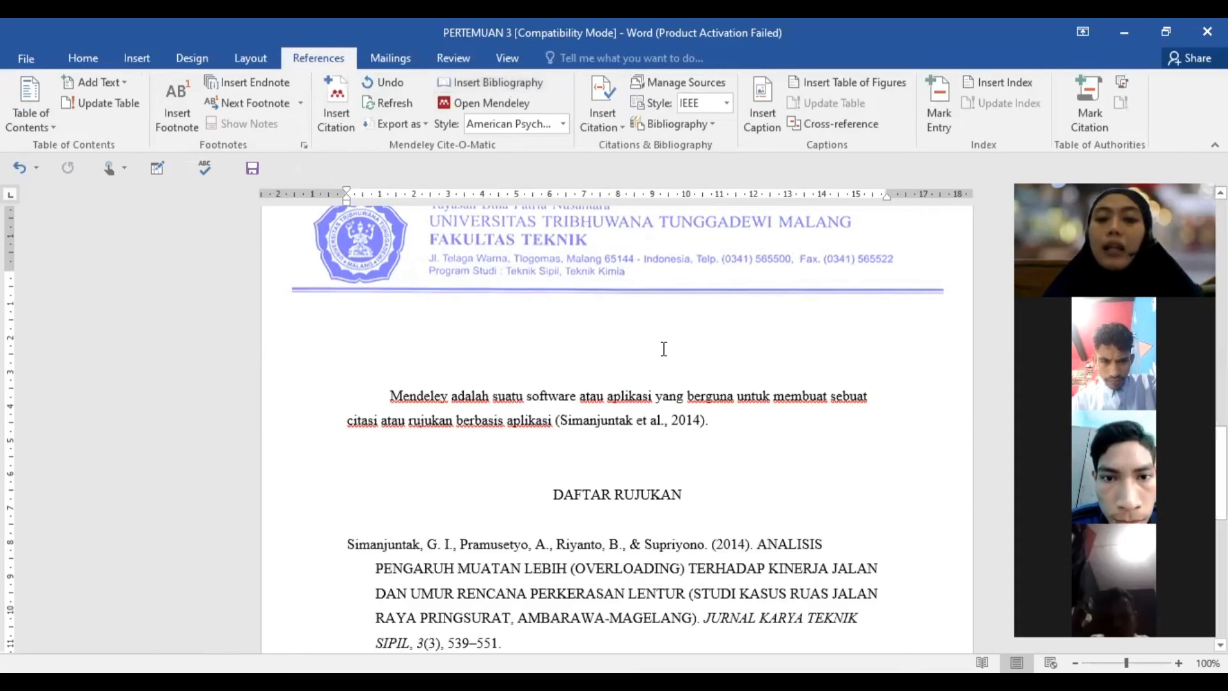
scroll(526, 456, down, 5)
scroll(607, 445, up, 1)
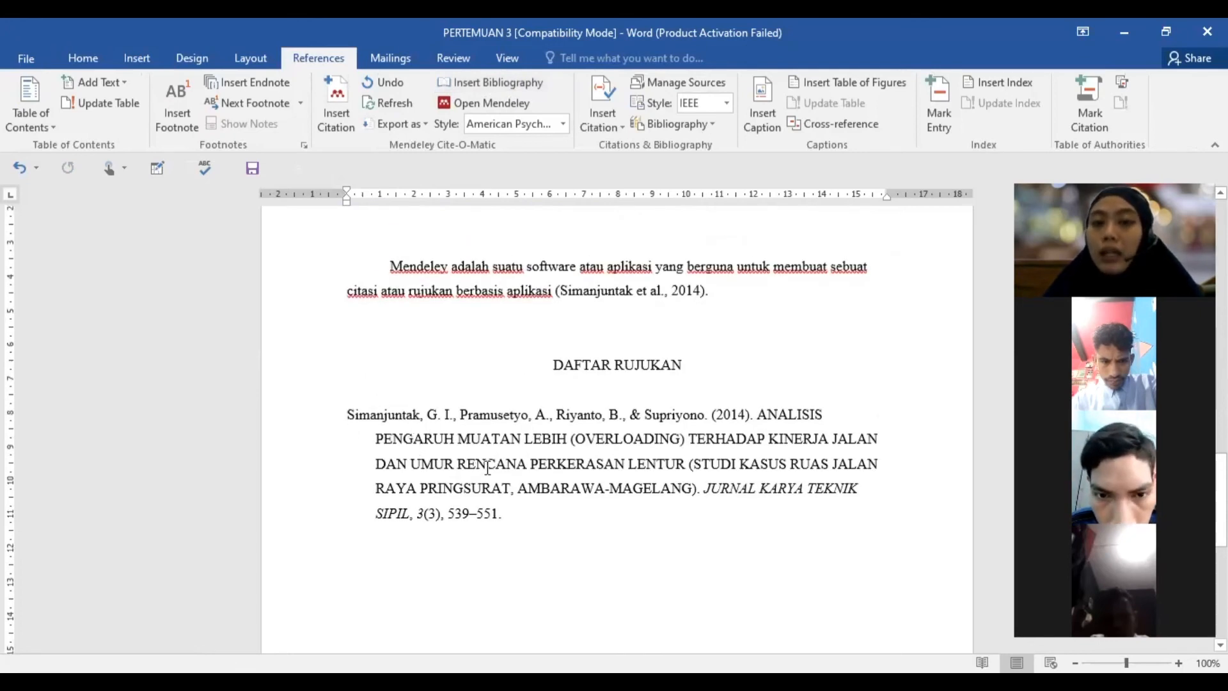
click(563, 125)
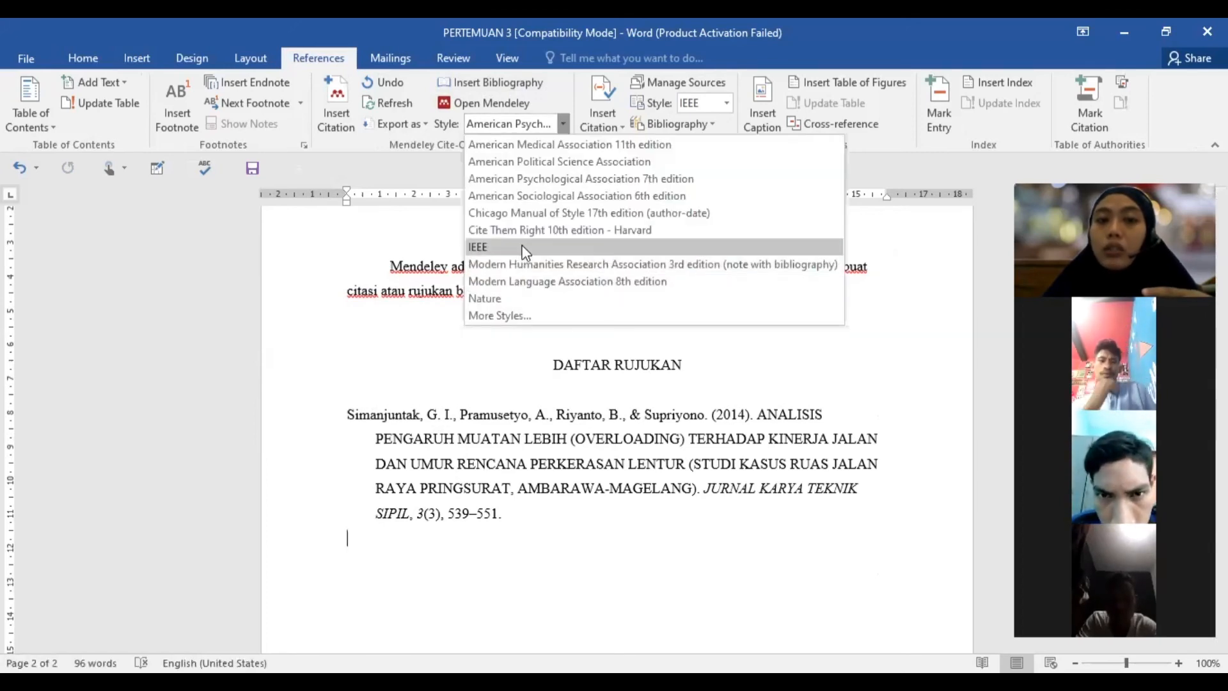
click(521, 246)
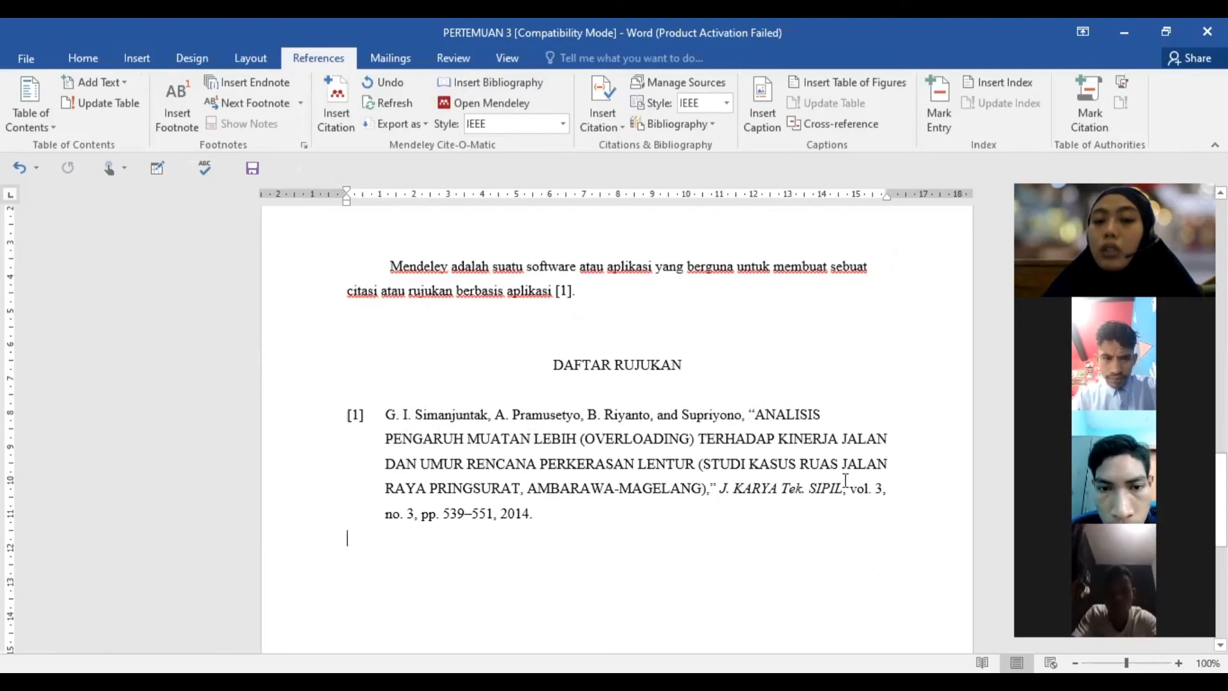
Justify the bibliography entry and change its text case to Capitalize Each Word.
drag(314, 514, 318, 406)
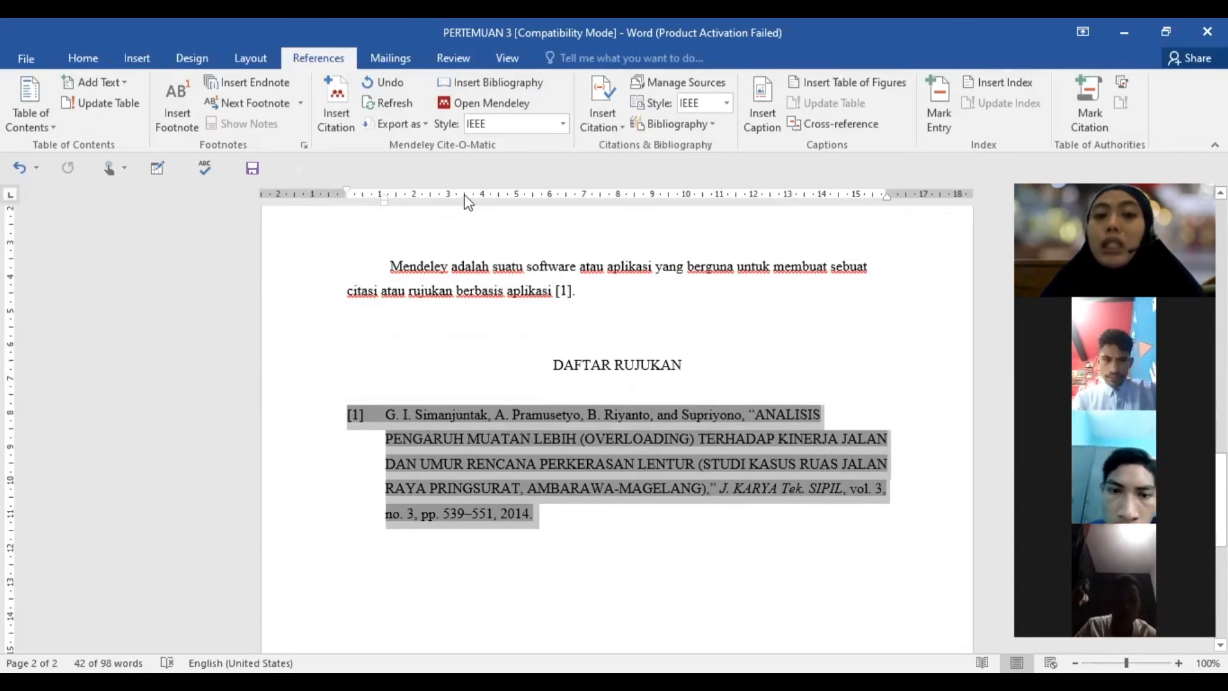
click(81, 60)
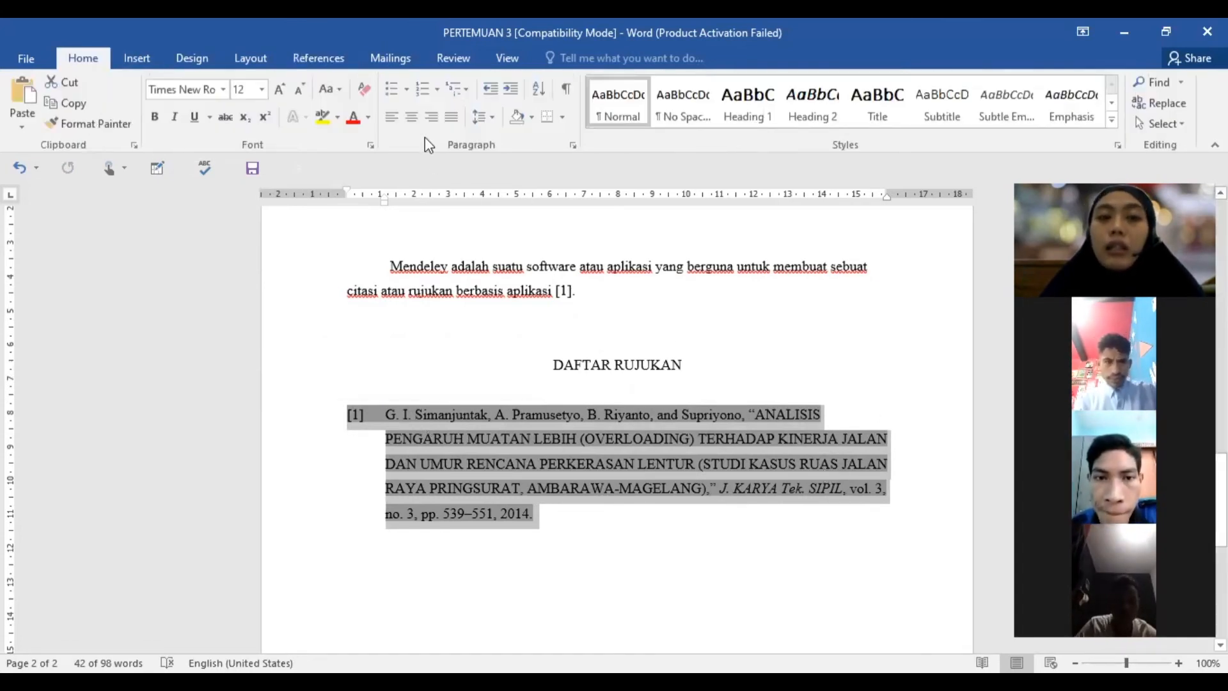
click(453, 118)
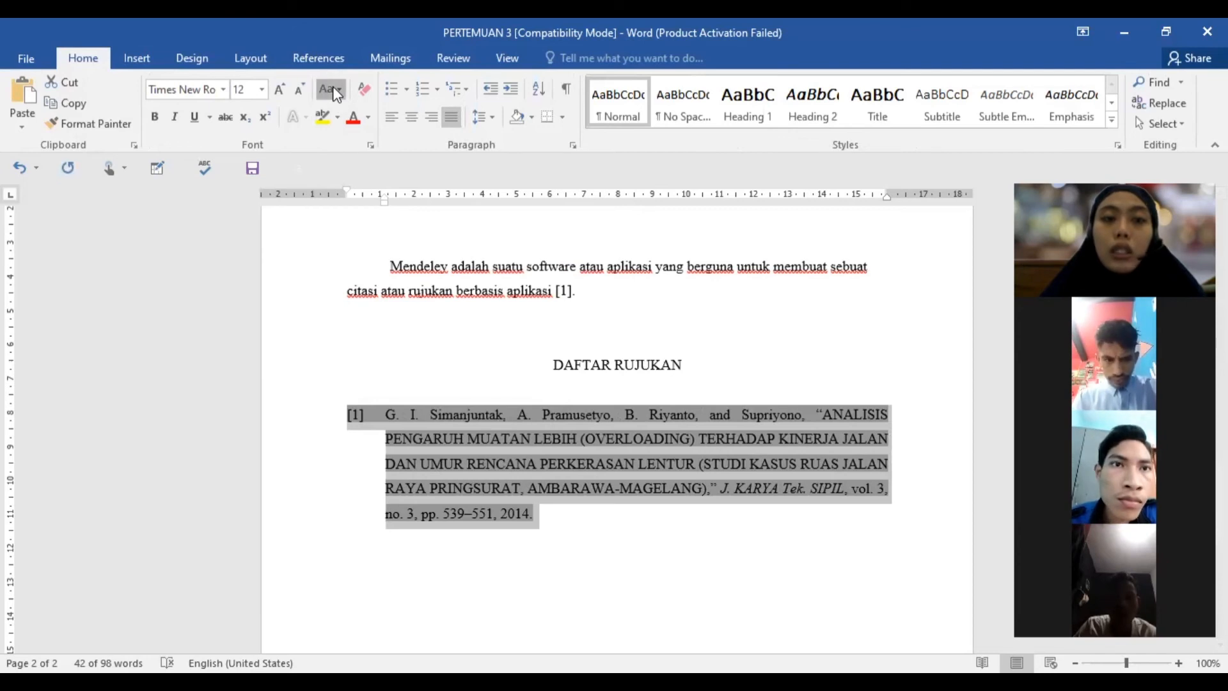
click(347, 175)
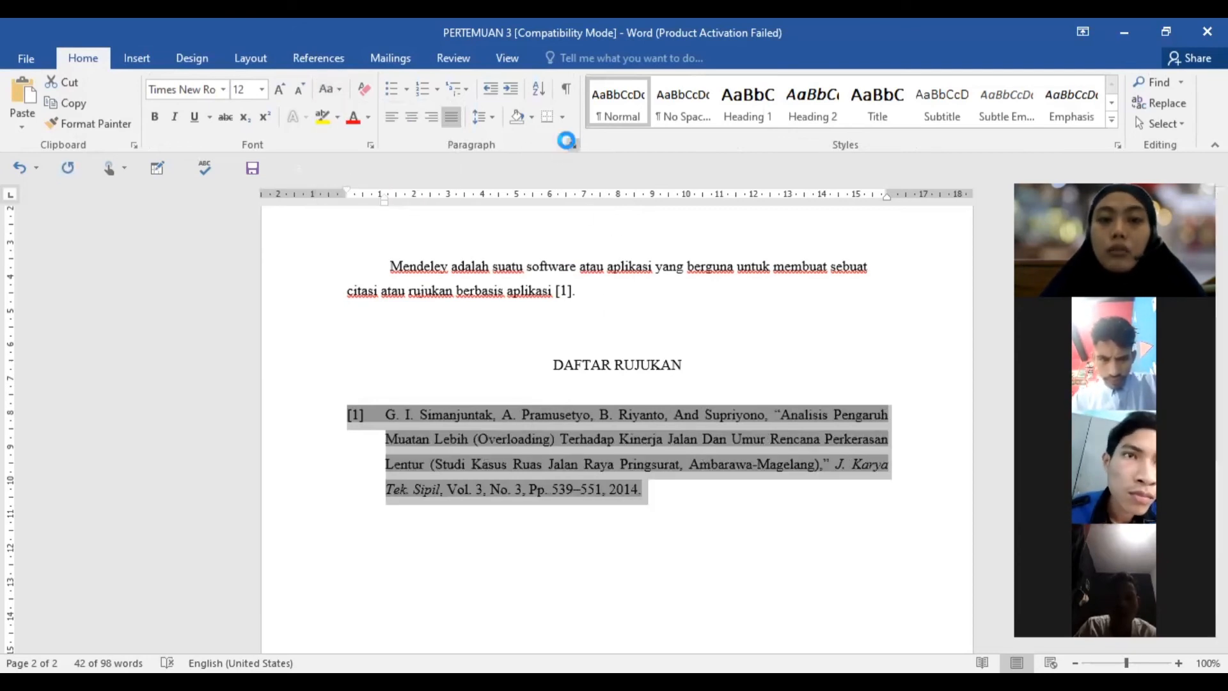
Set the bibliography entry to single line spacing and font size 11.
click(660, 377)
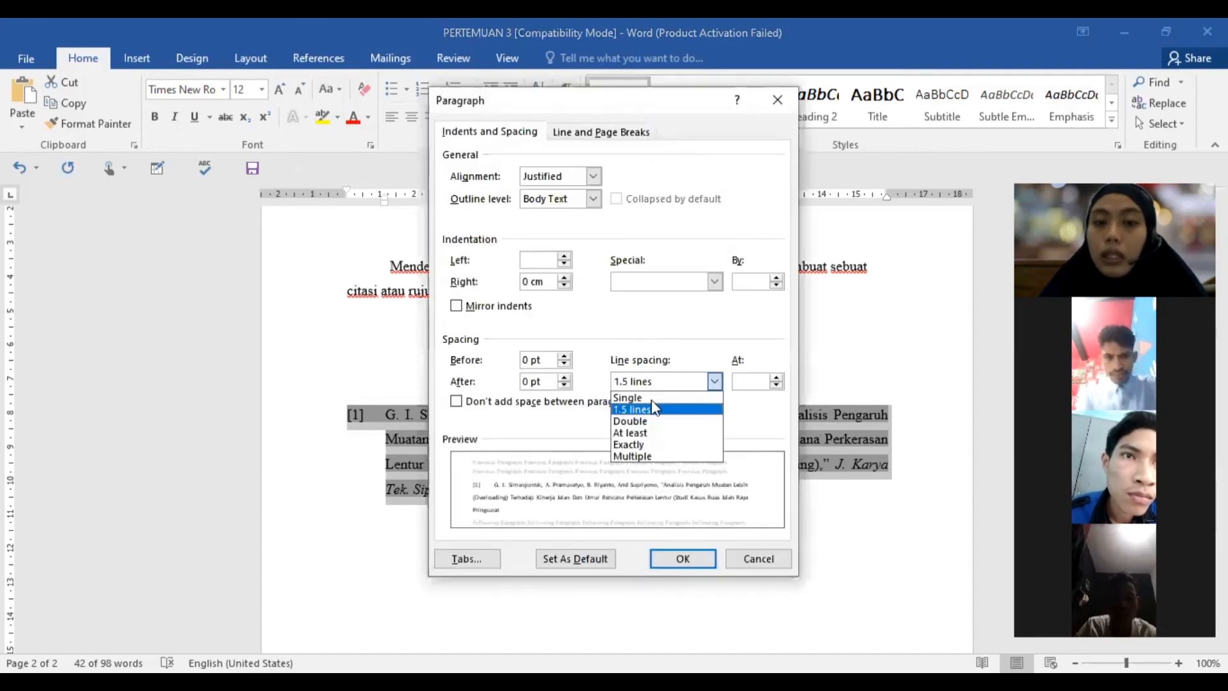
click(651, 398)
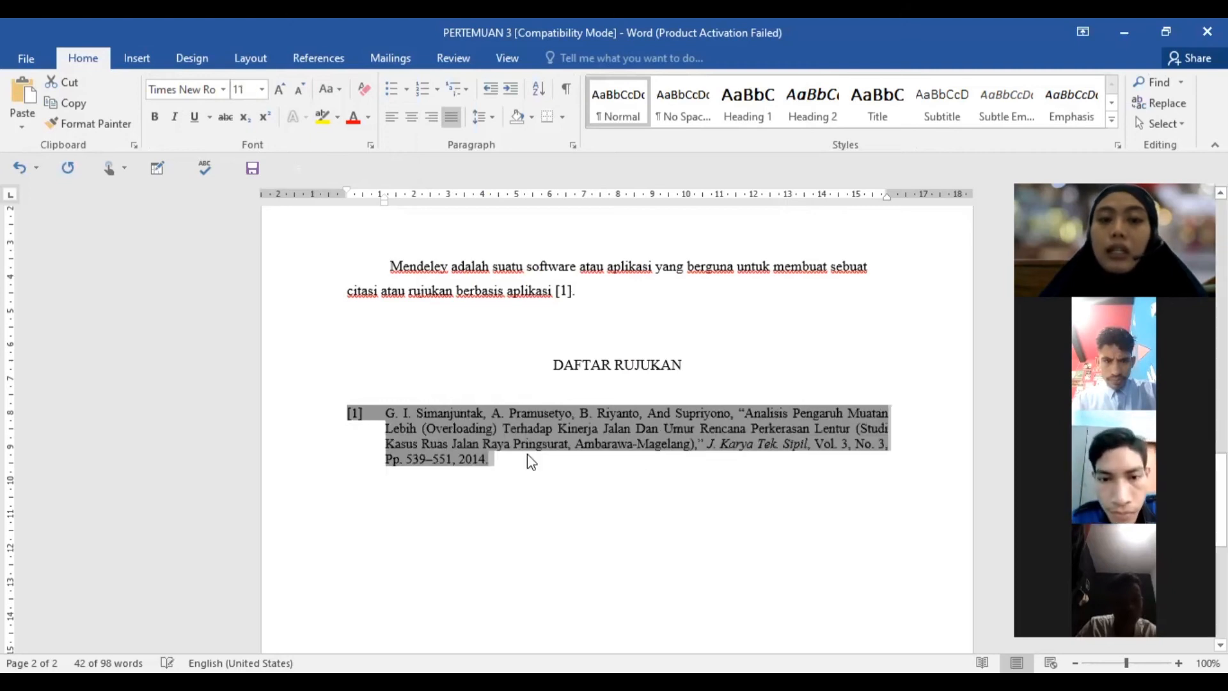
click(529, 454)
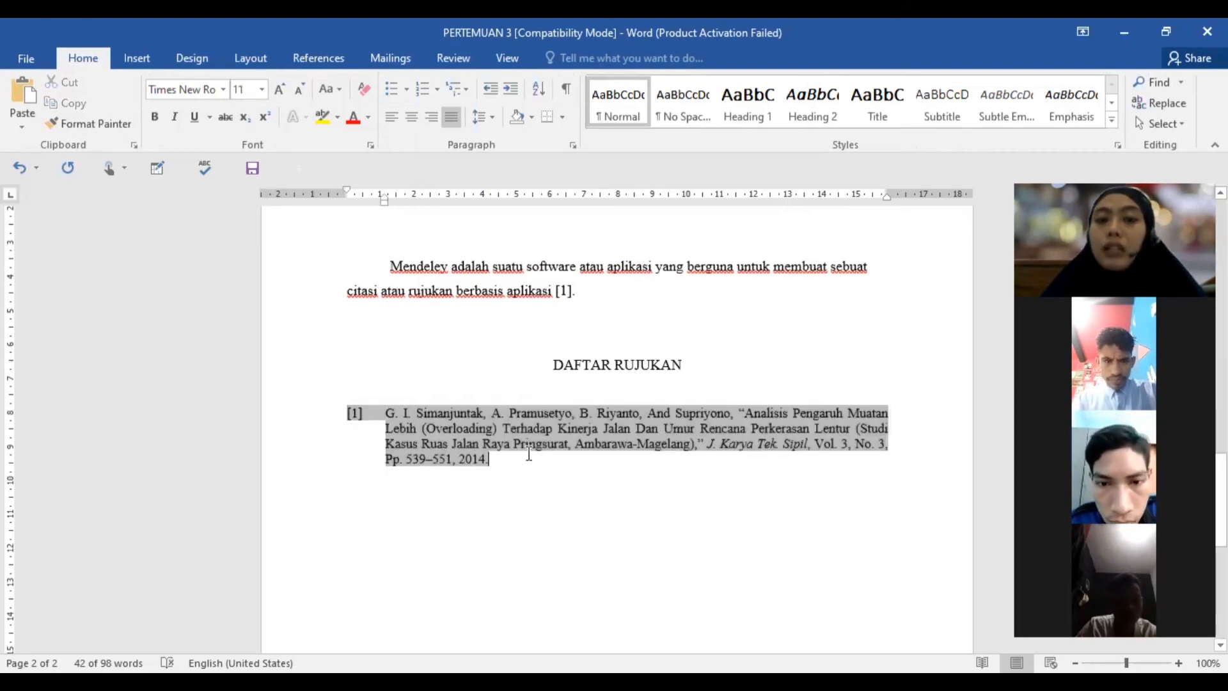
click(734, 376)
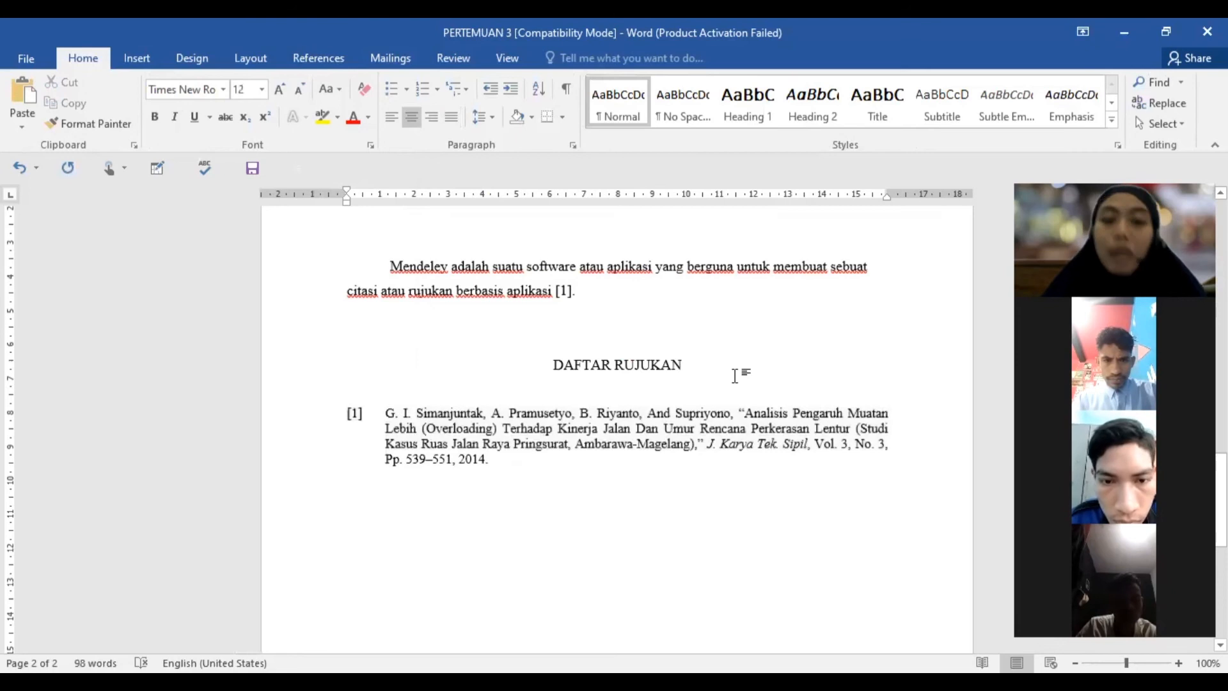
Reduce the bibliography entry's hanging indent to about 0.75 cm so the text sits closer to its number.
click(332, 404)
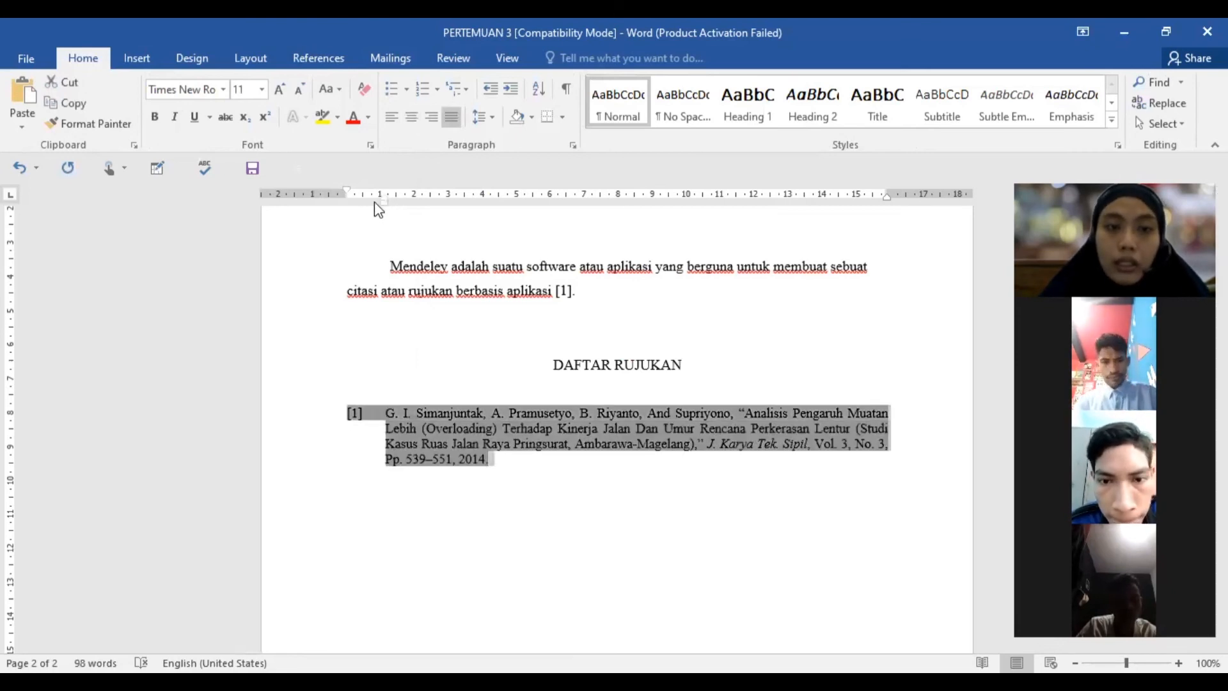
mouse_move(384, 201)
mouse_down()
mouse_move(363, 198)
mouse_move(386, 197)
mouse_up()
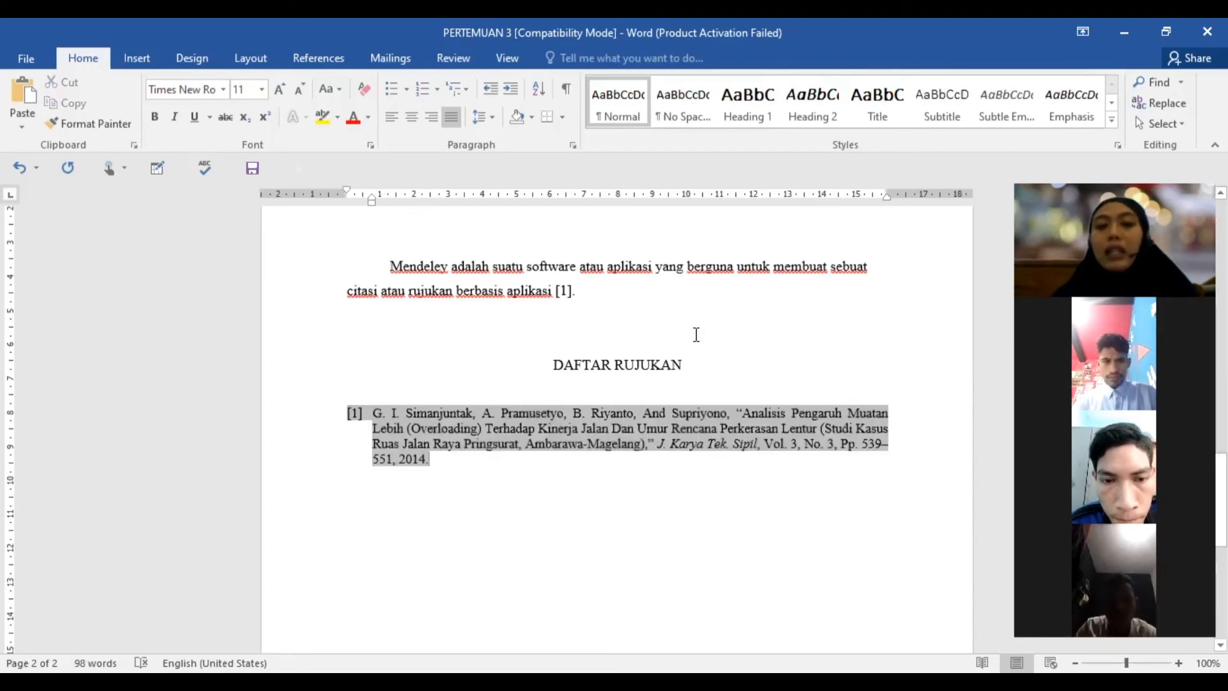
click(700, 377)
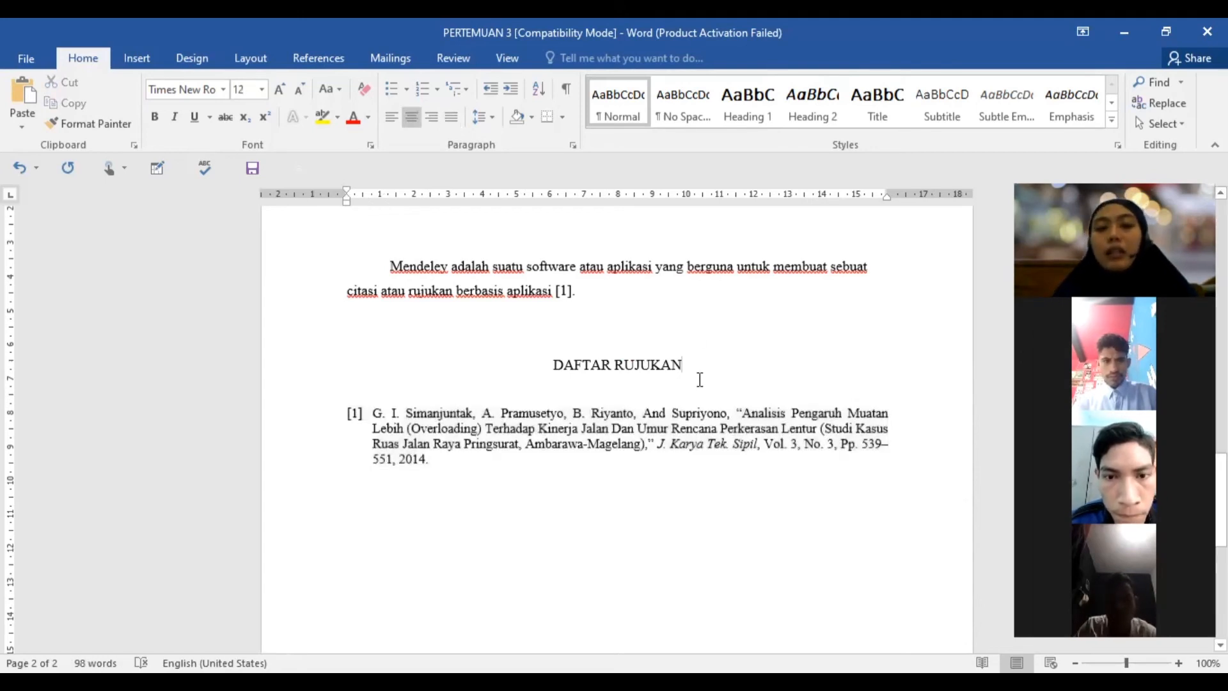